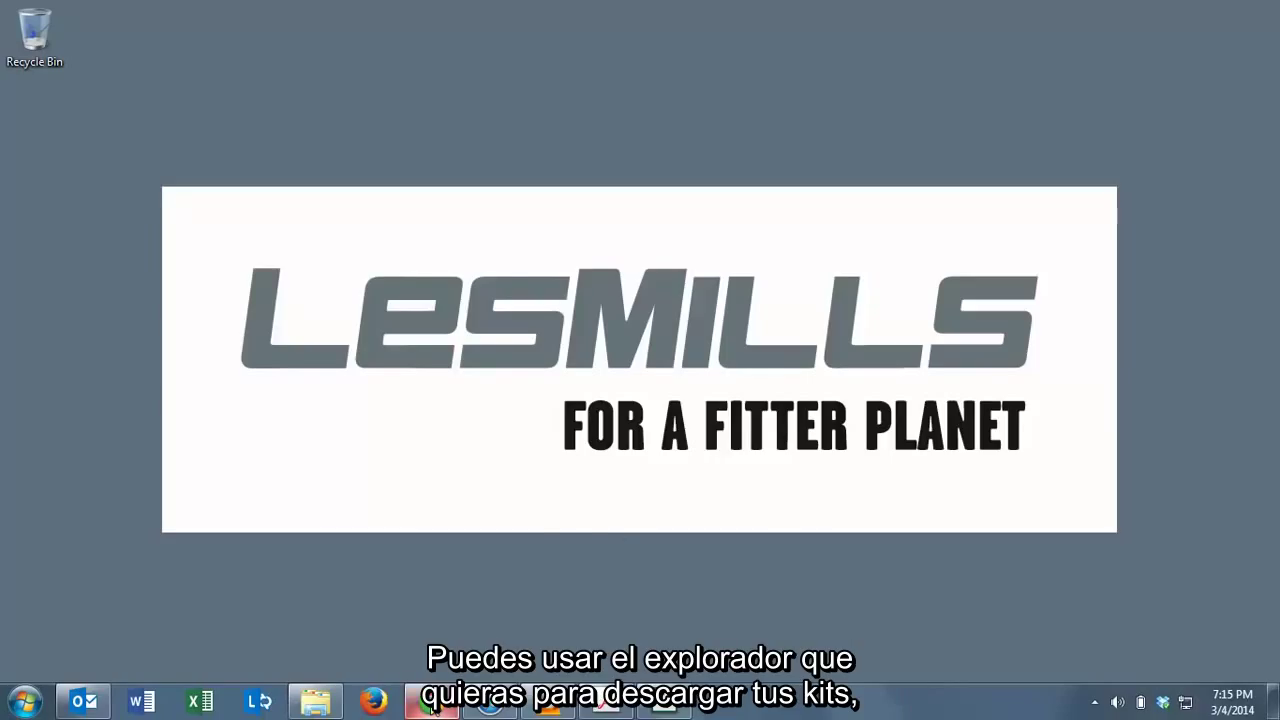
In Chrome, load the Les Mills portal login page at lesmills.secure.force.com/digital.
mouse_move(432, 706)
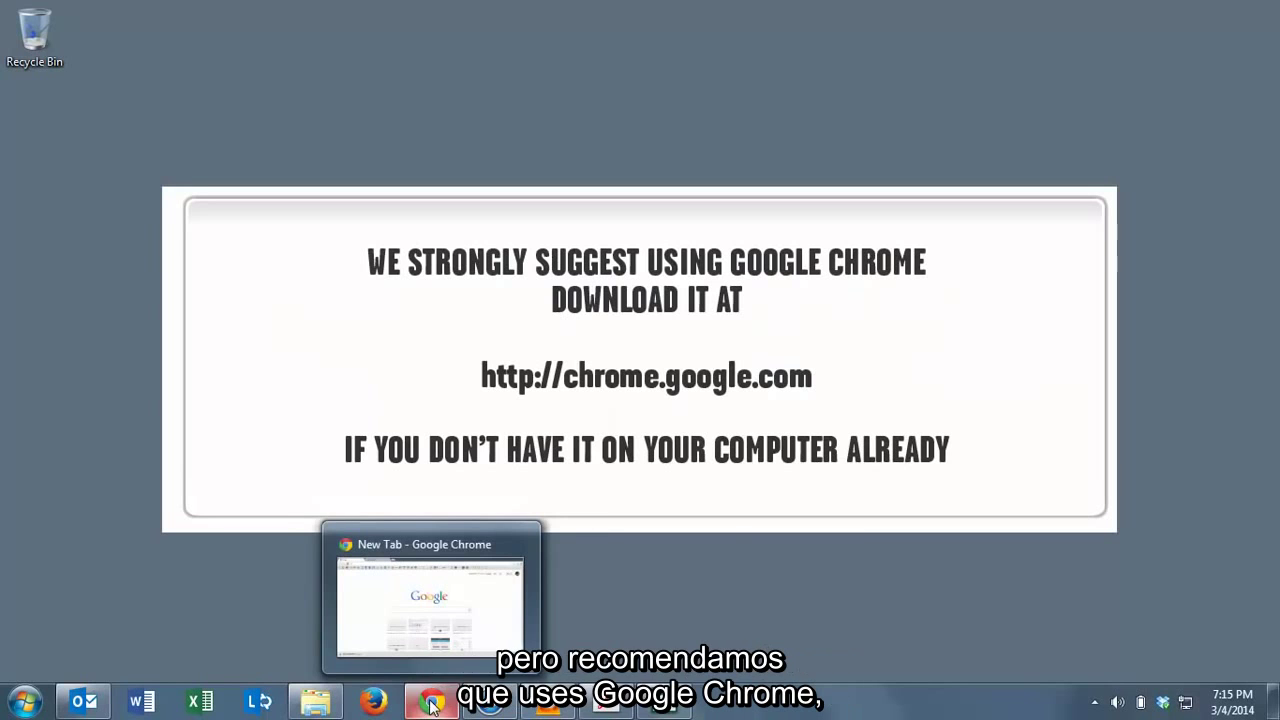
click(432, 706)
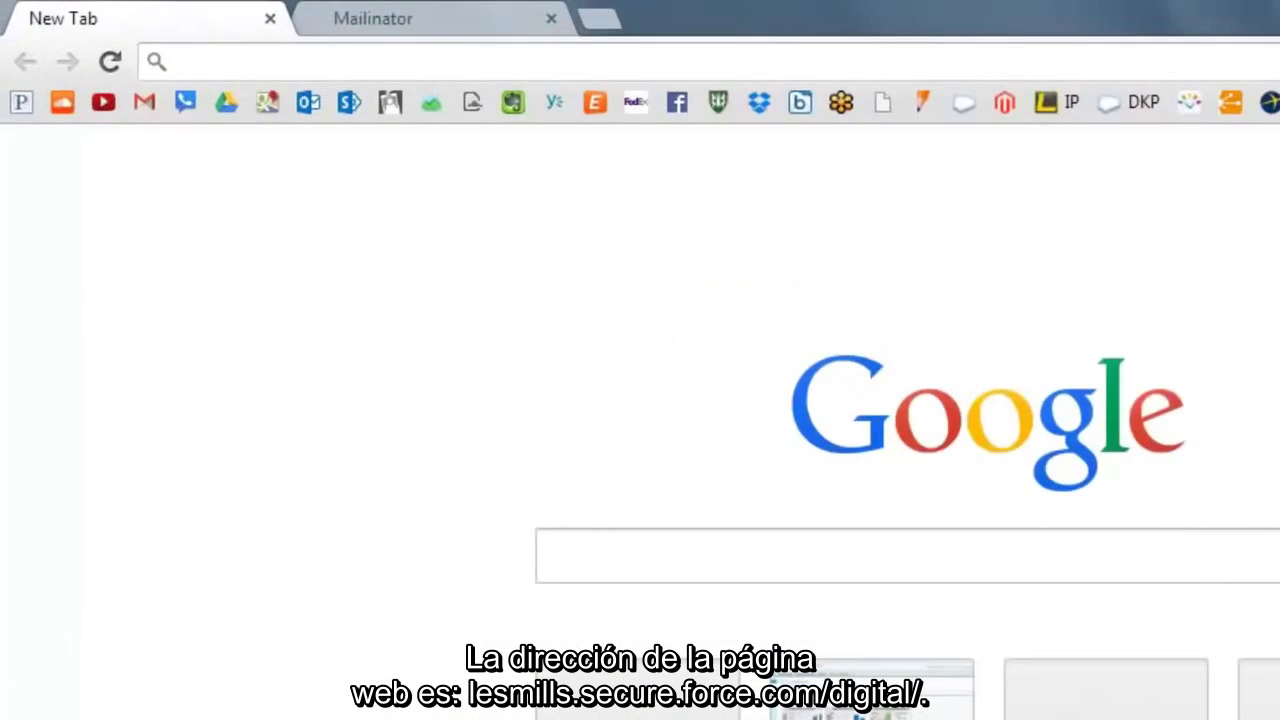
text(les)
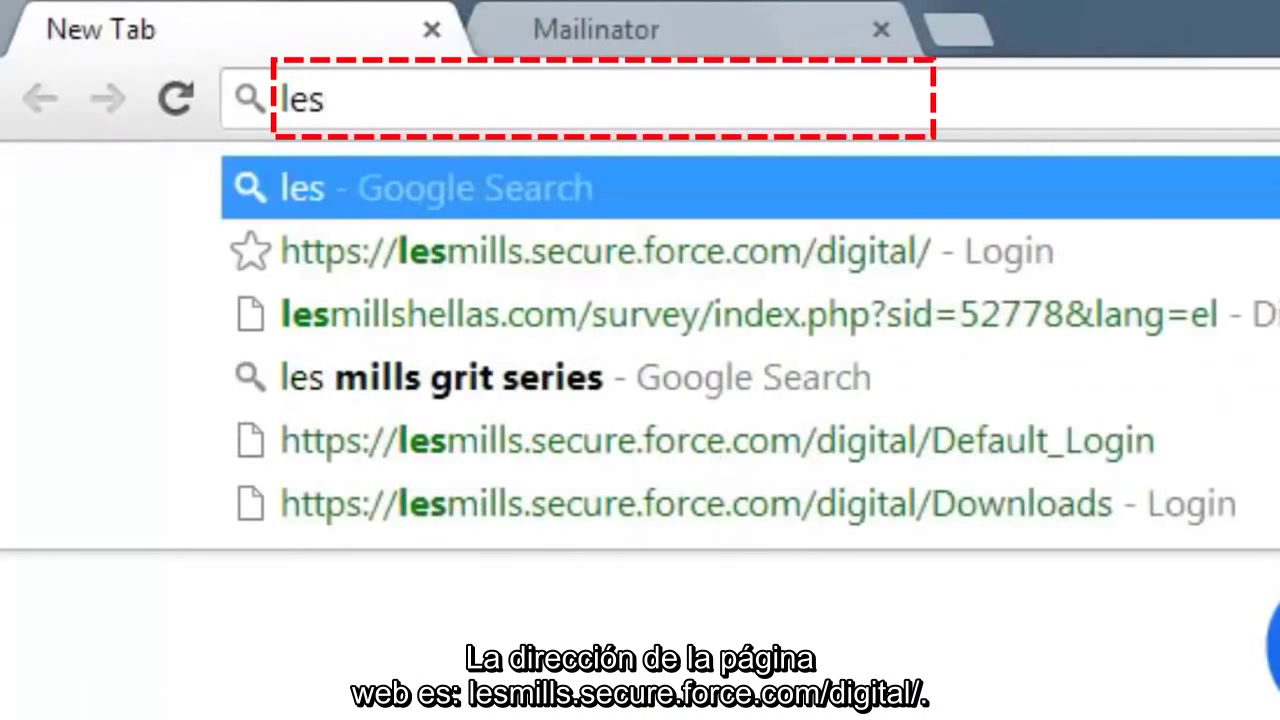
text(mills.secure)
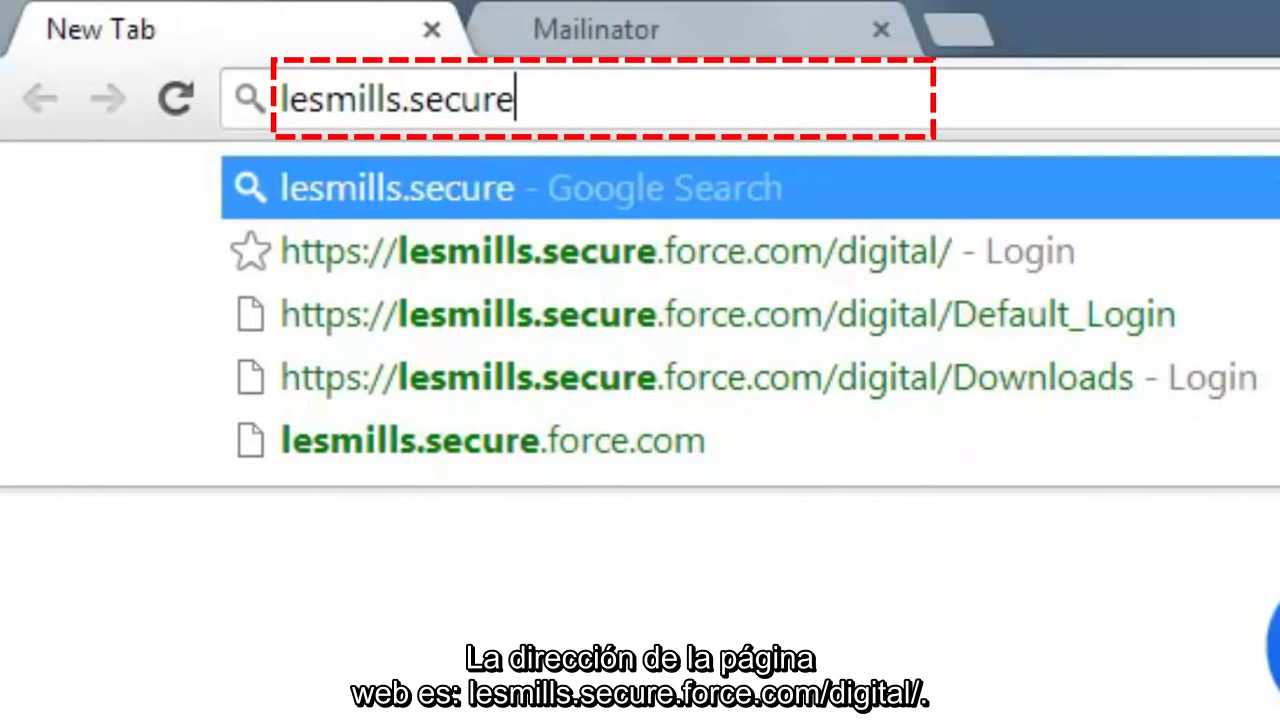
key(Down)
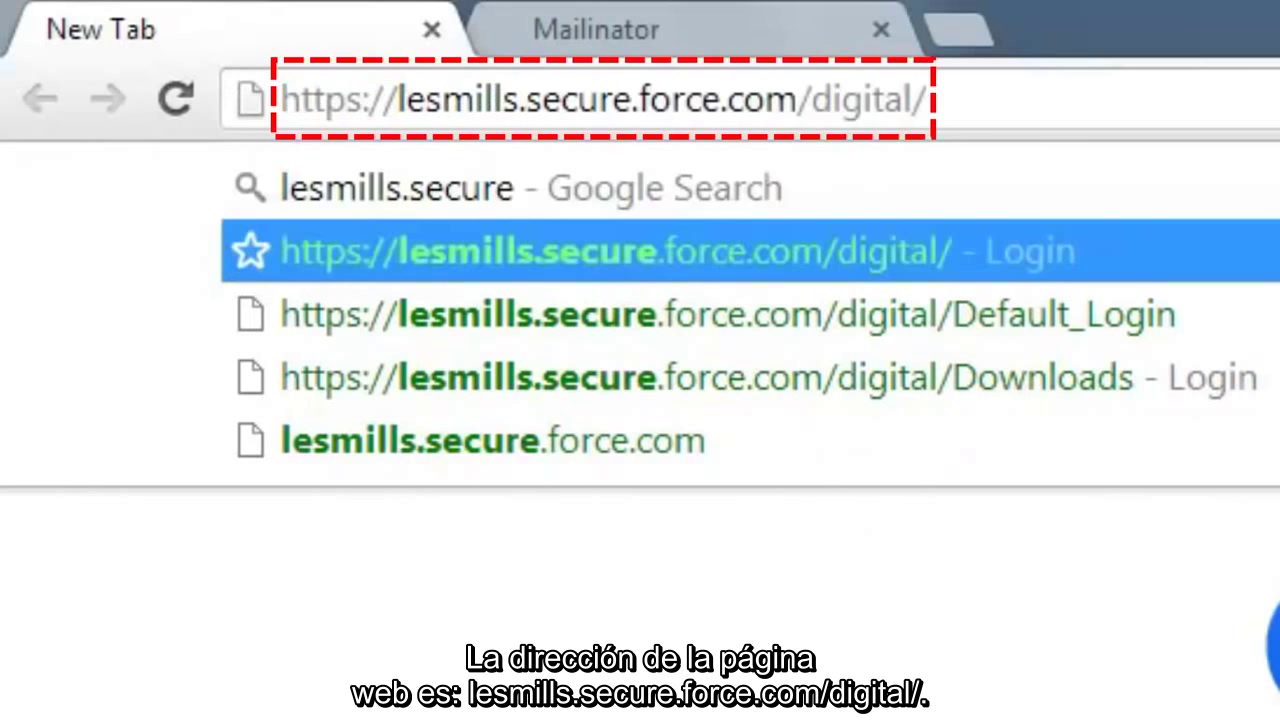
key(Return)
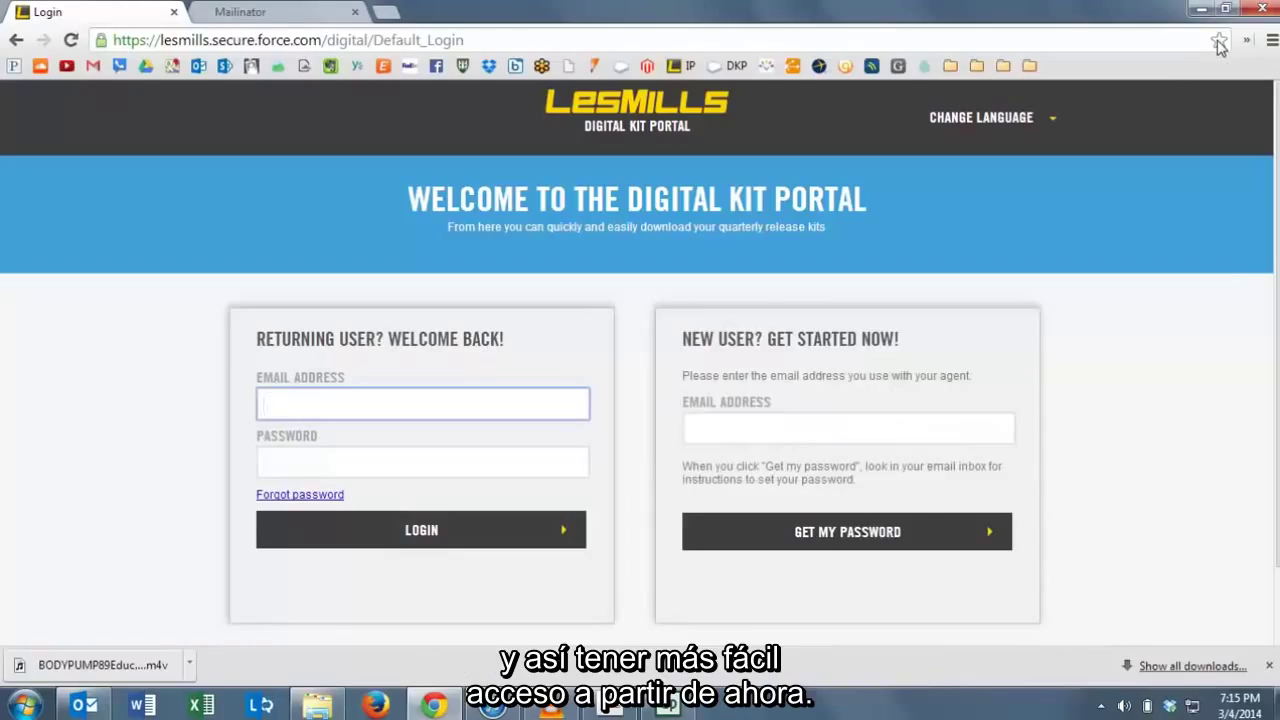
Enter the new user's e-mail address and request a temporary password.
click(811, 427)
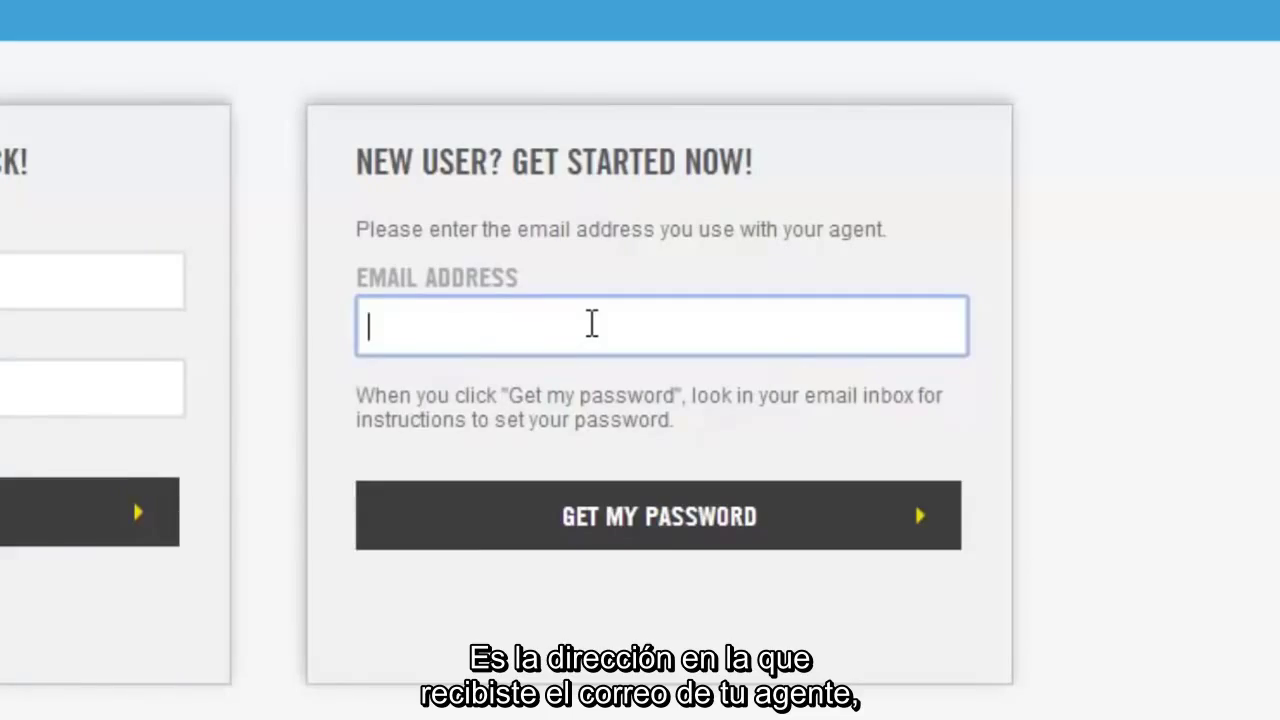
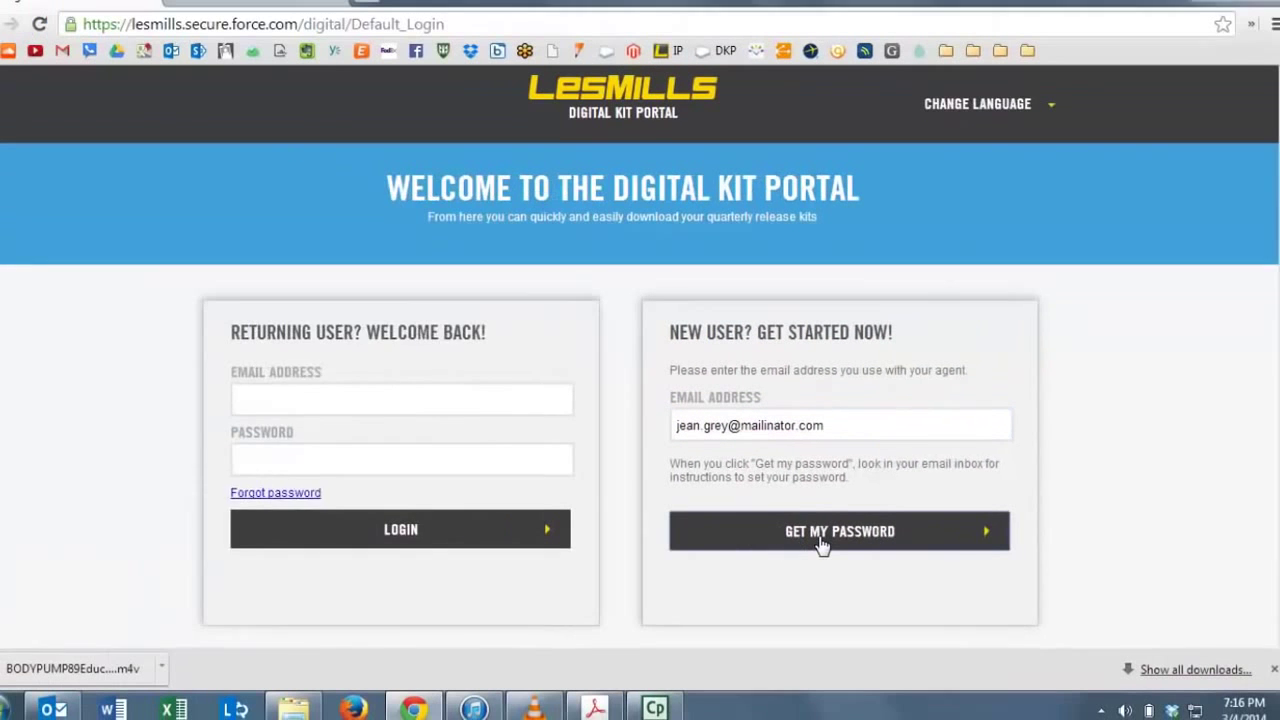
click(820, 543)
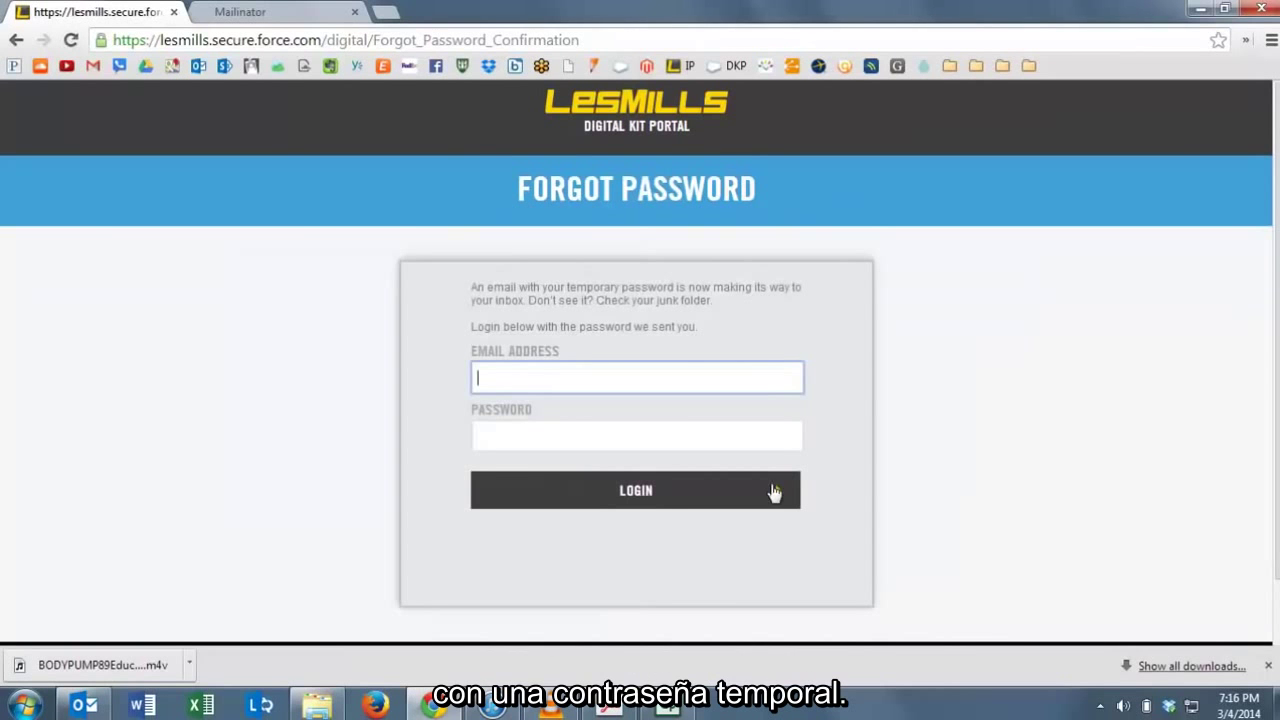
Open the Mailinator inbox for the new account's address.
click(255, 12)
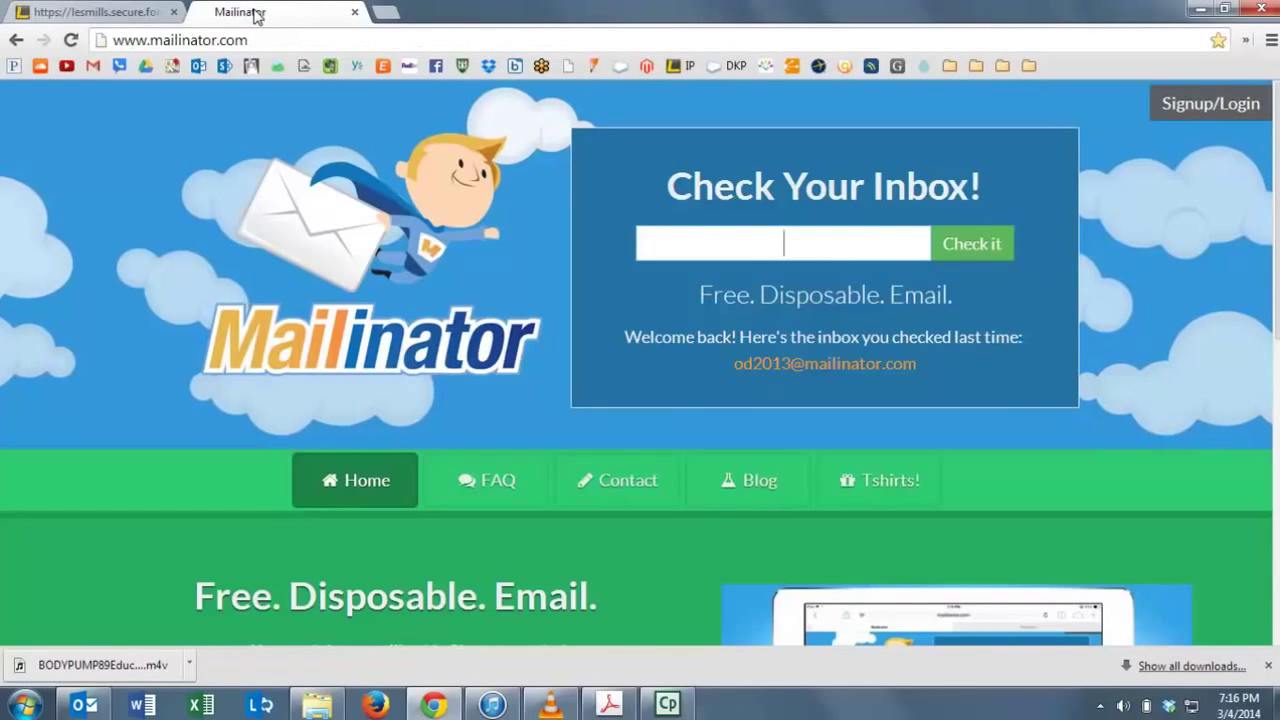
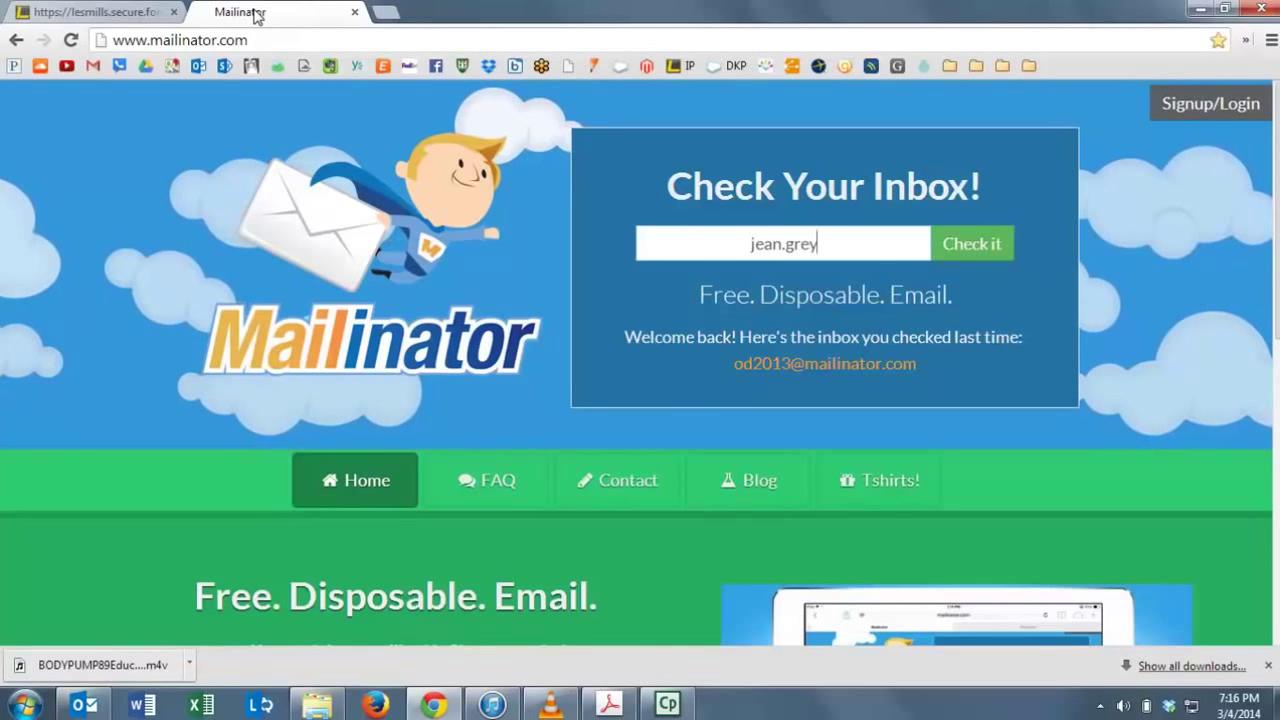
key(Return)
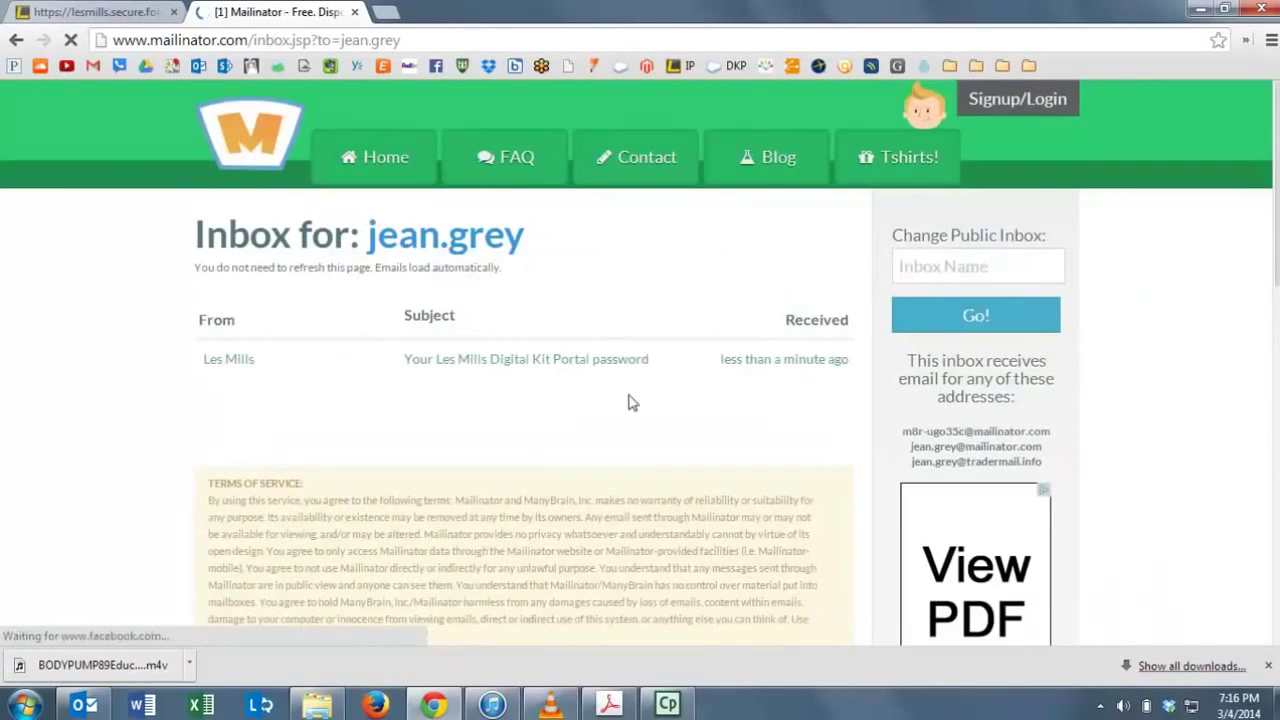
Open the Les Mills password e-mail and copy the temporary password.
click(566, 360)
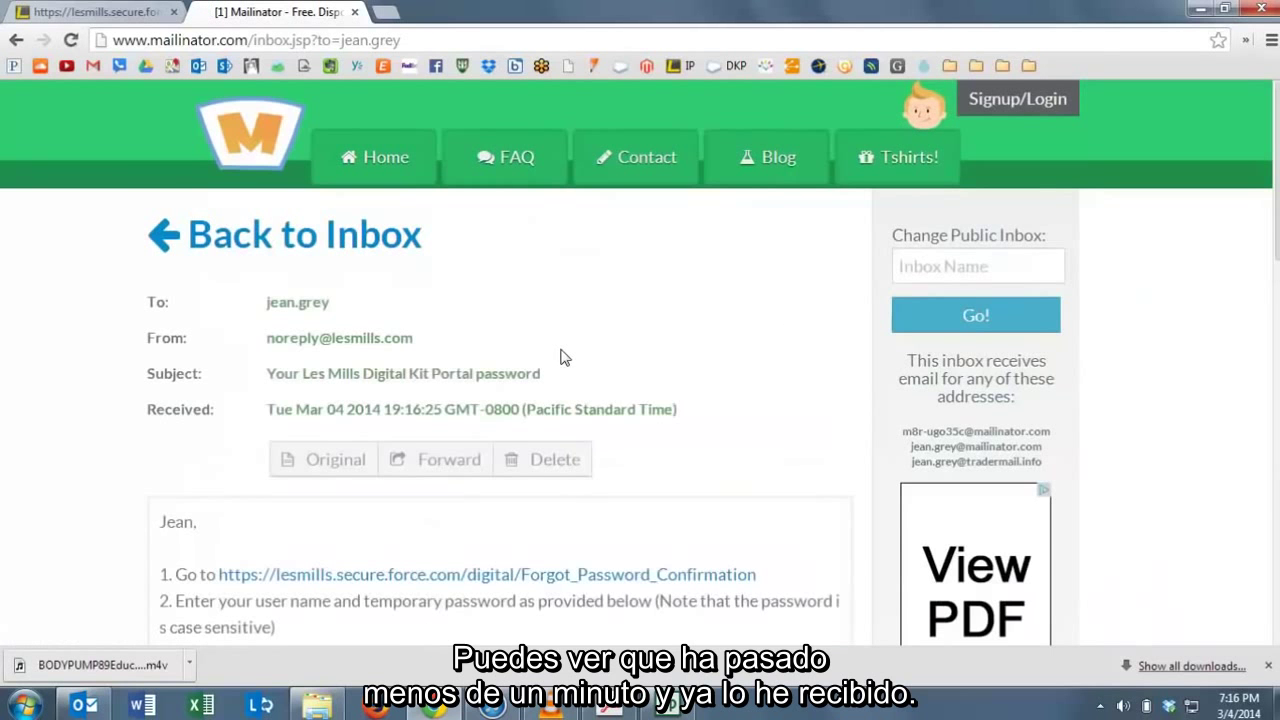
scroll(565, 358, down, 1)
scroll(565, 358, down, 5)
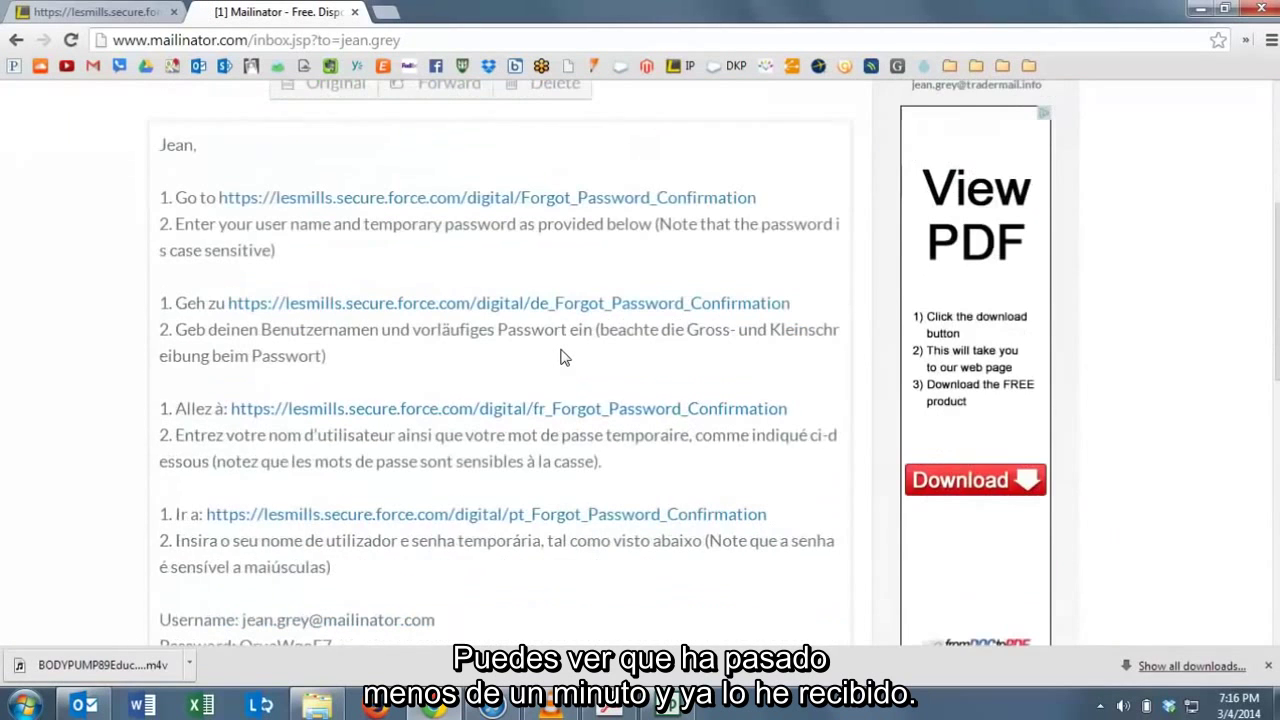
scroll(563, 350, down, 1)
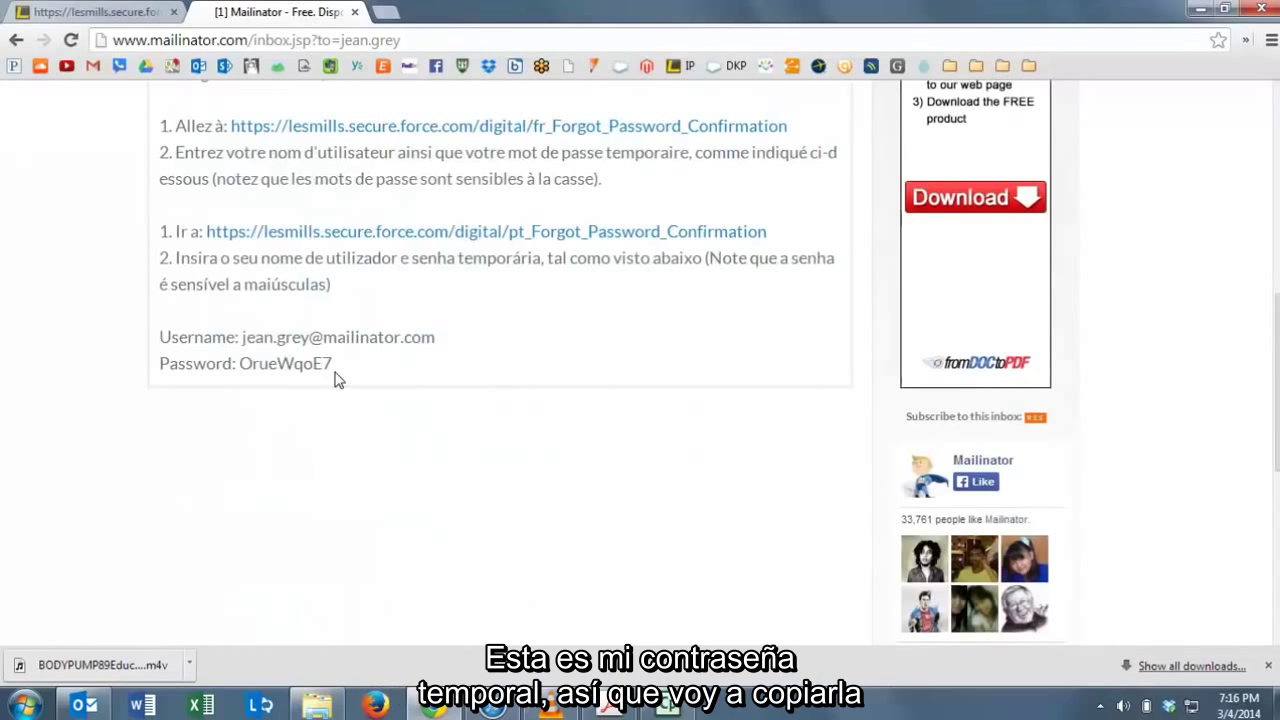
drag(335, 366, 242, 362)
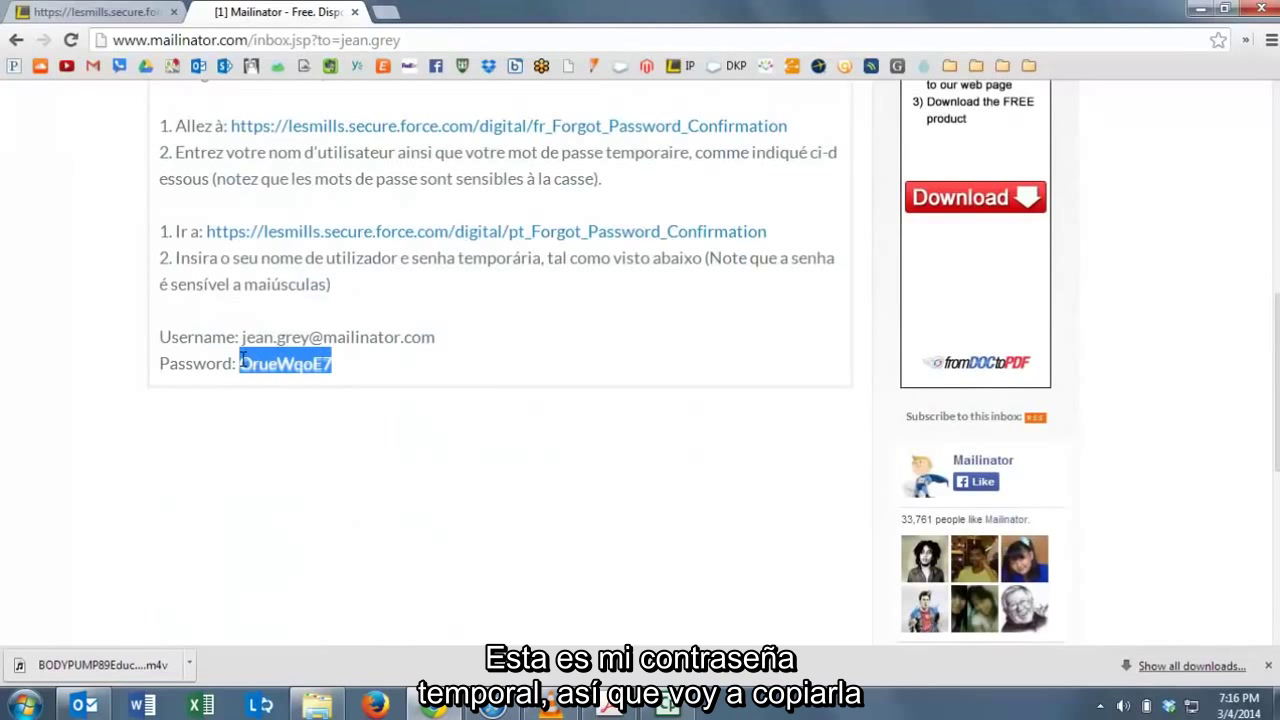
key(ctrl+c)
Log in to the portal with the pasted temporary password and the account e-mail address.
click(95, 12)
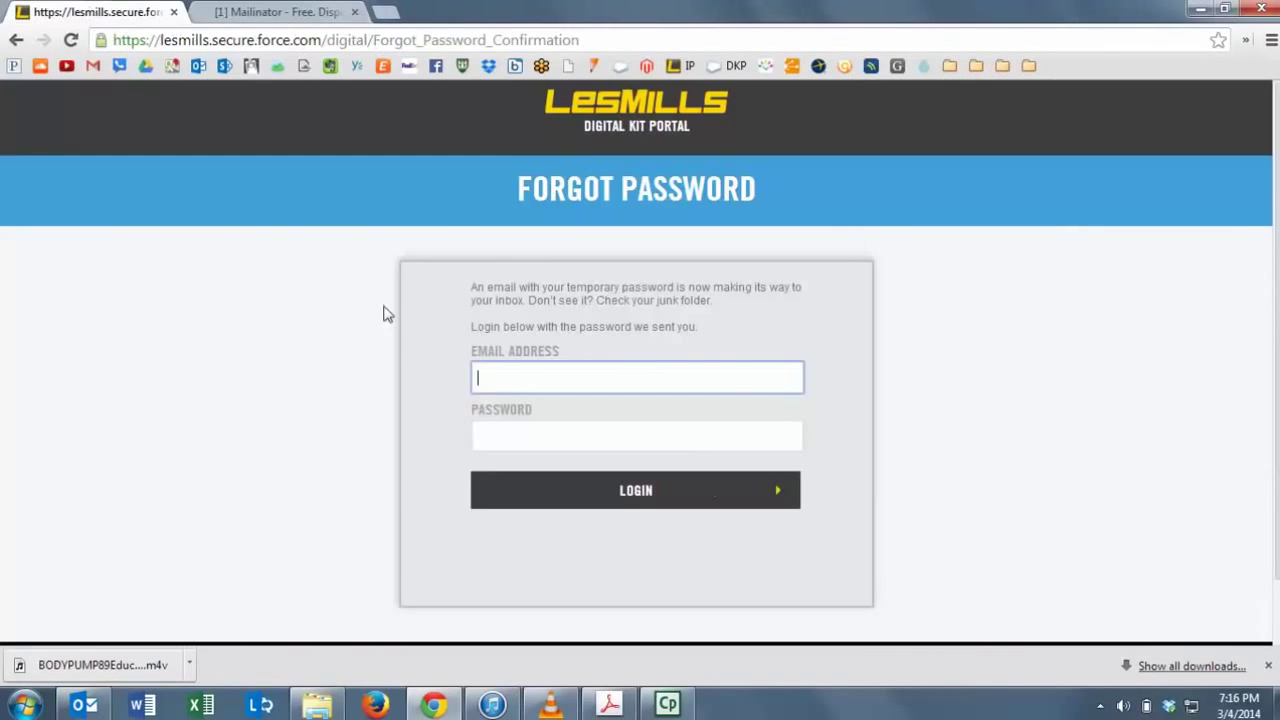
click(684, 442)
key(ctrl+v)
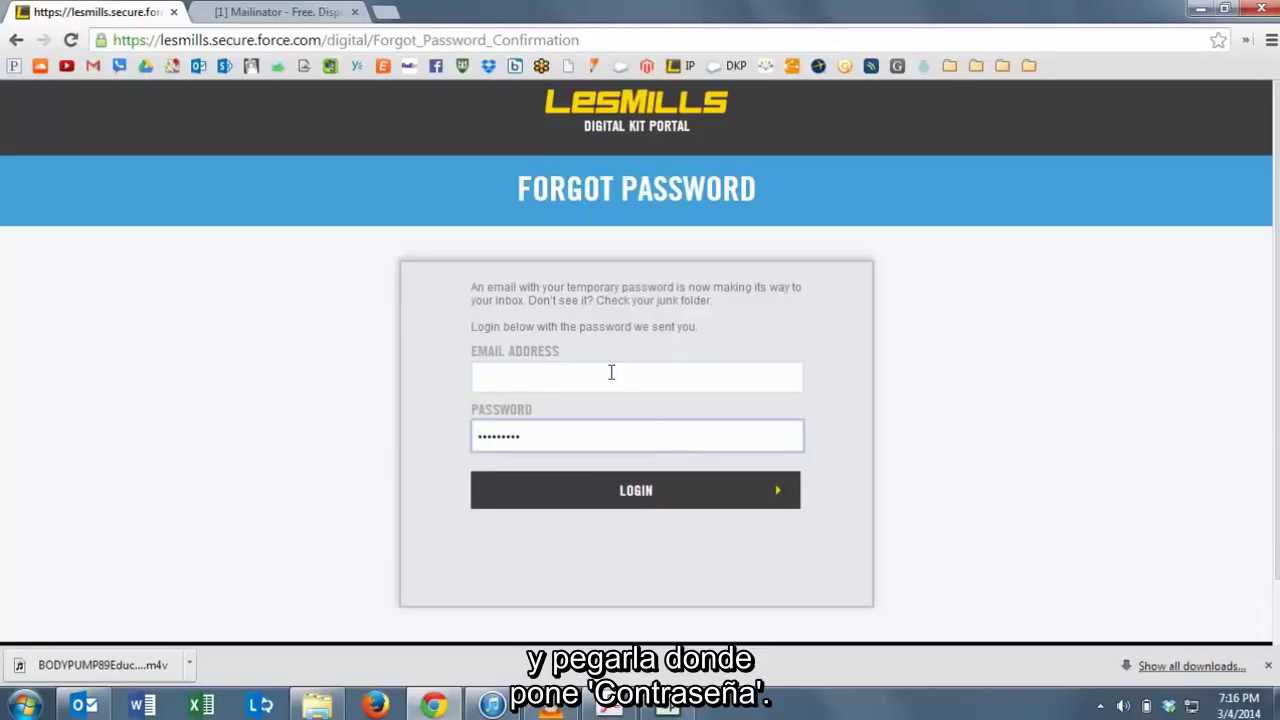
click(611, 373)
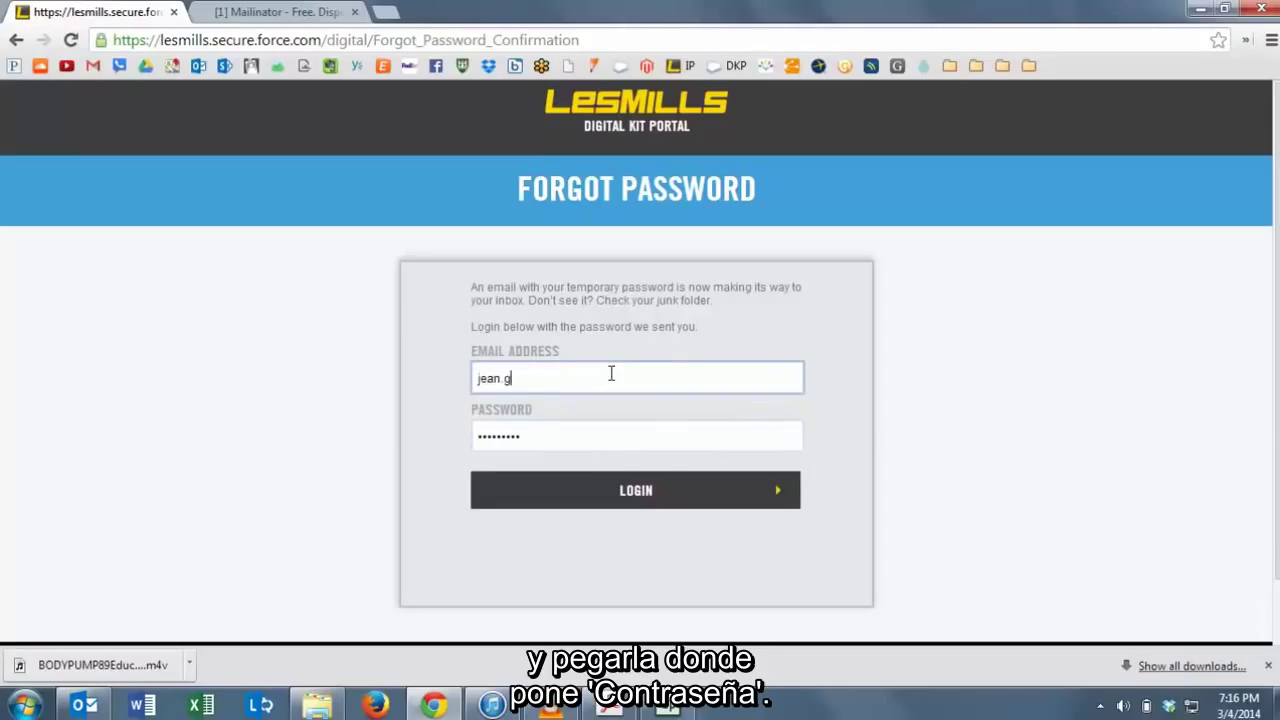
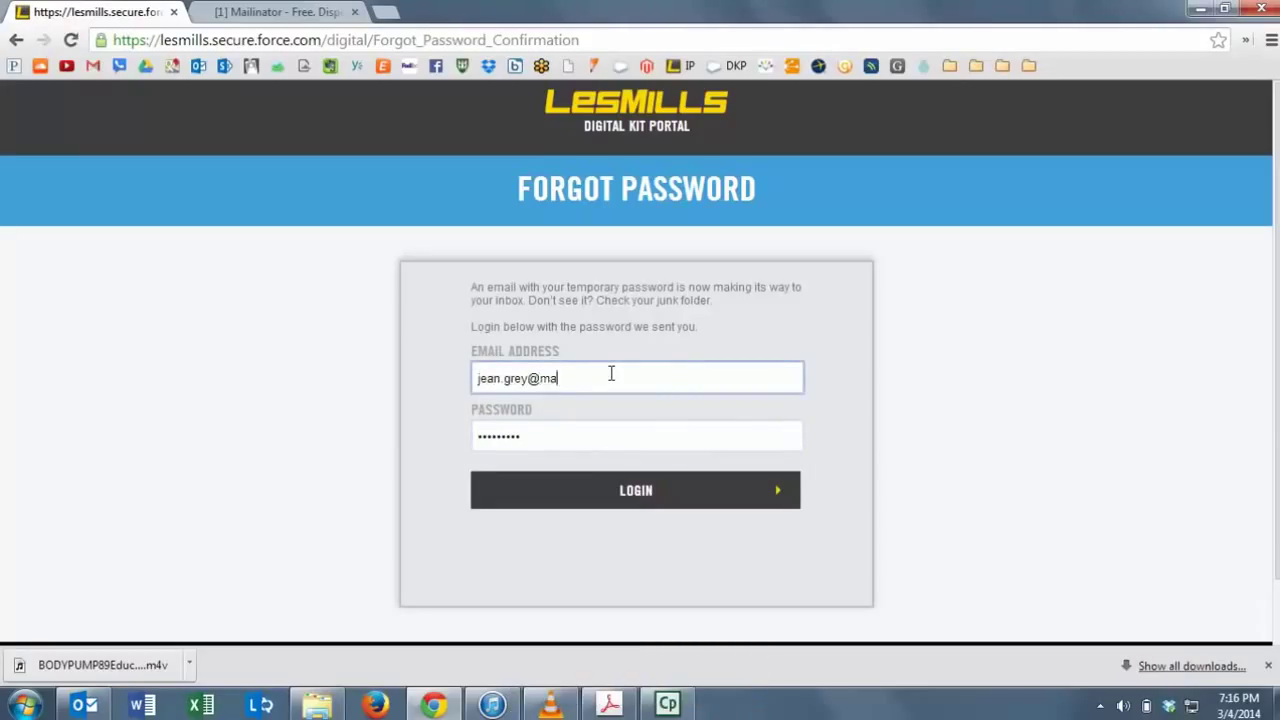
click(648, 493)
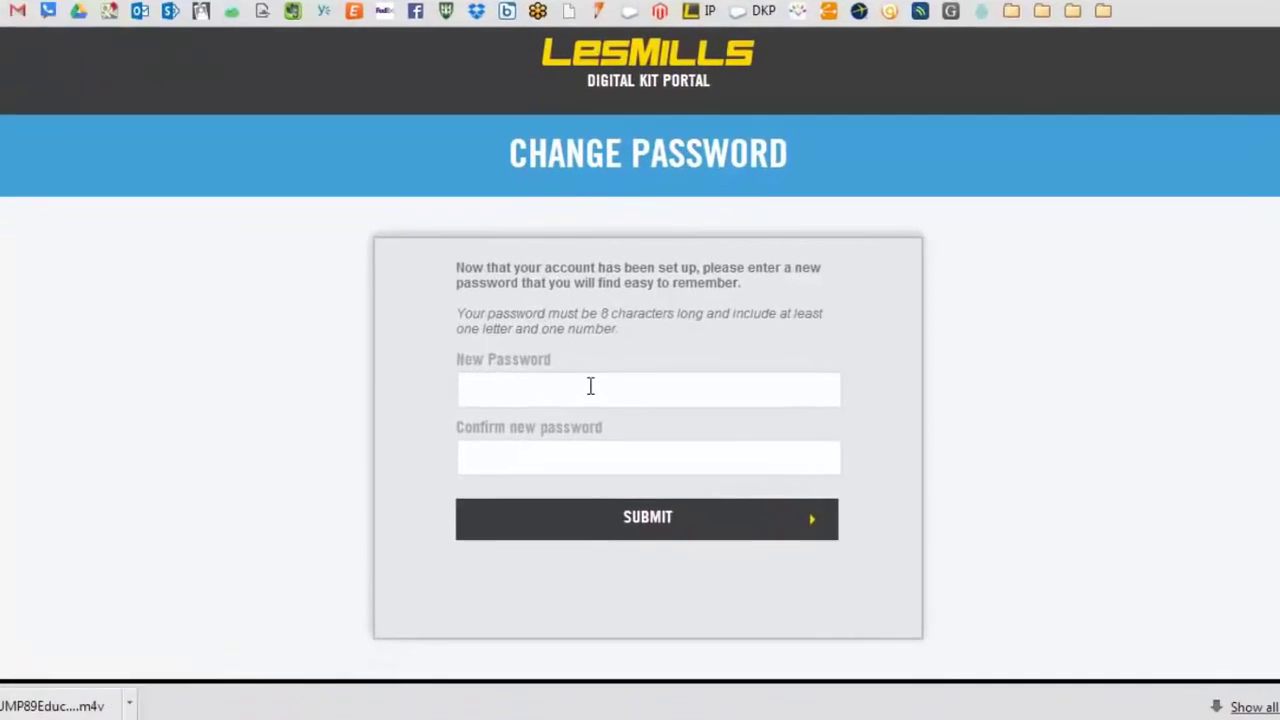
Enter and confirm a new permanent password for the account, then submit it.
click(583, 389)
text(••••••••)
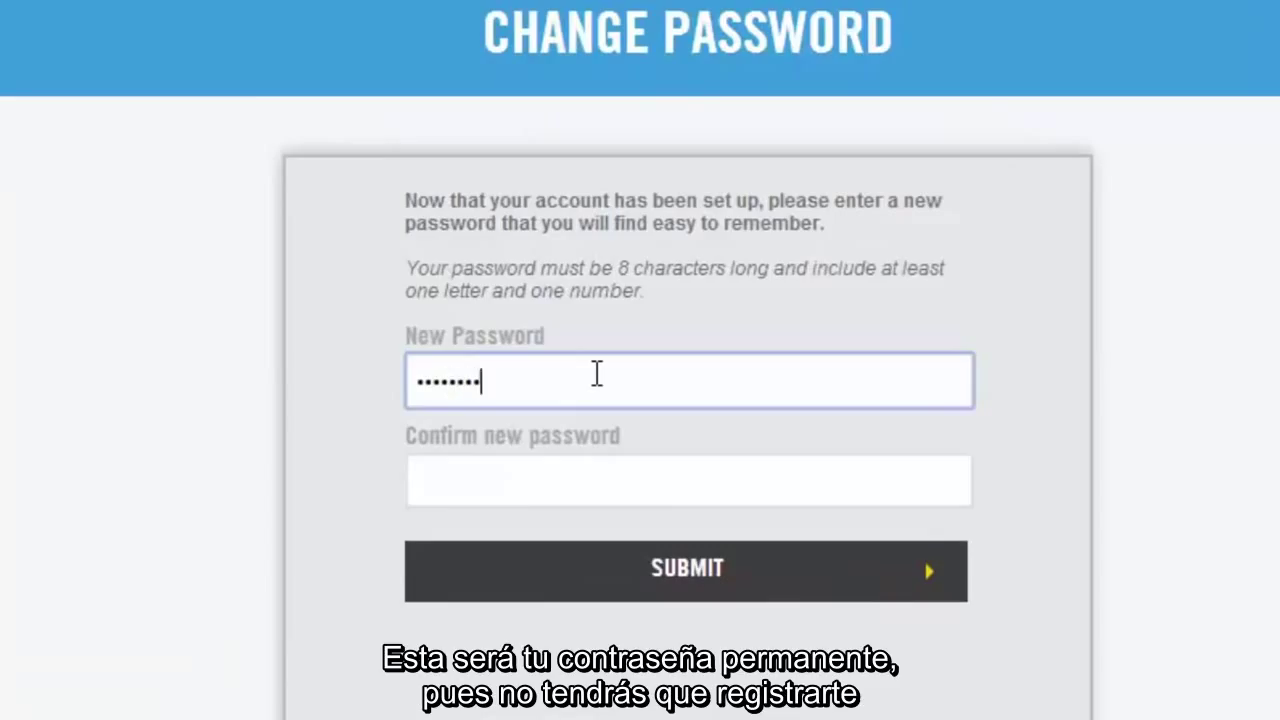
key(Tab)
text(••••••••)
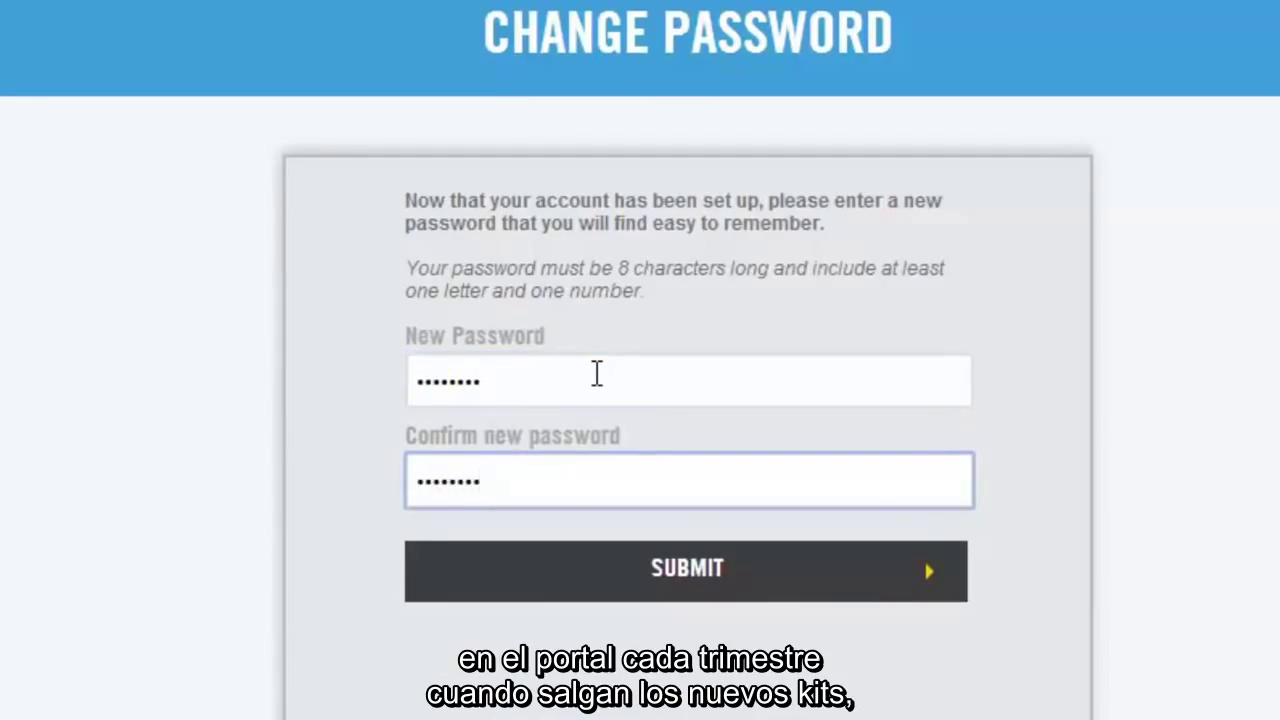
click(684, 578)
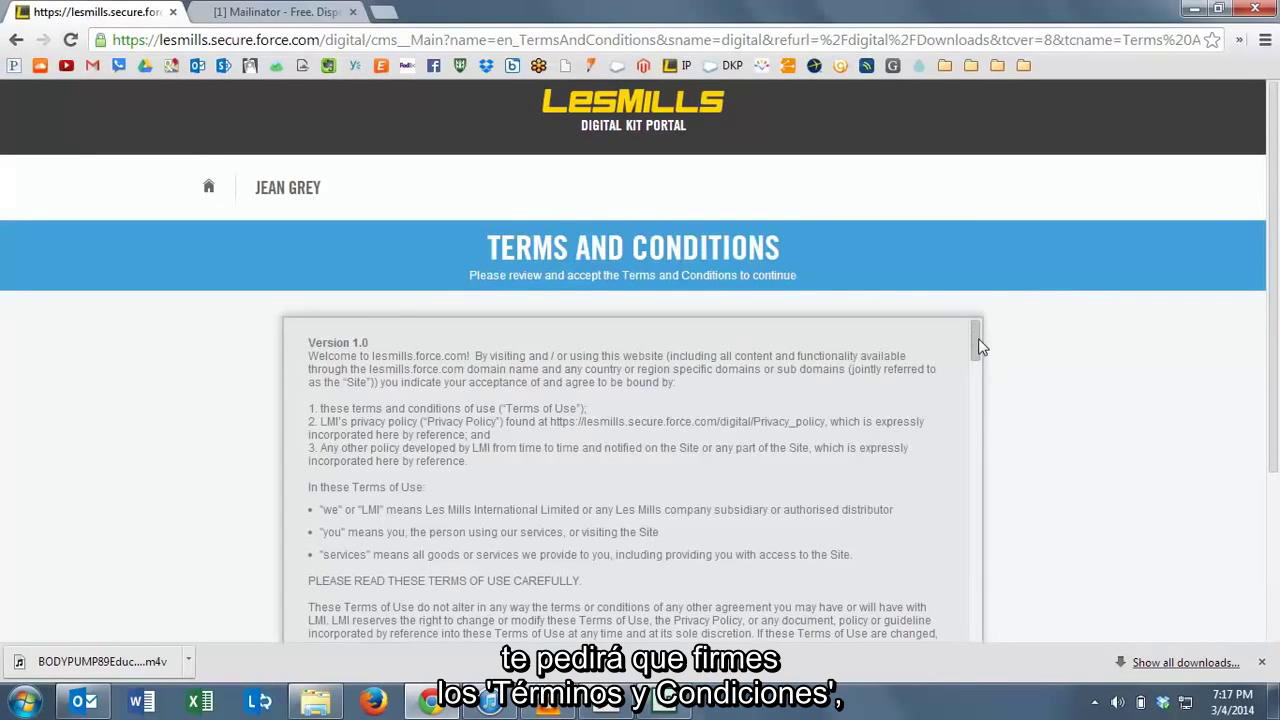
Scroll through the Terms and Conditions and accept them.
drag(979, 340, 1028, 612)
scroll(1044, 541, down, 3)
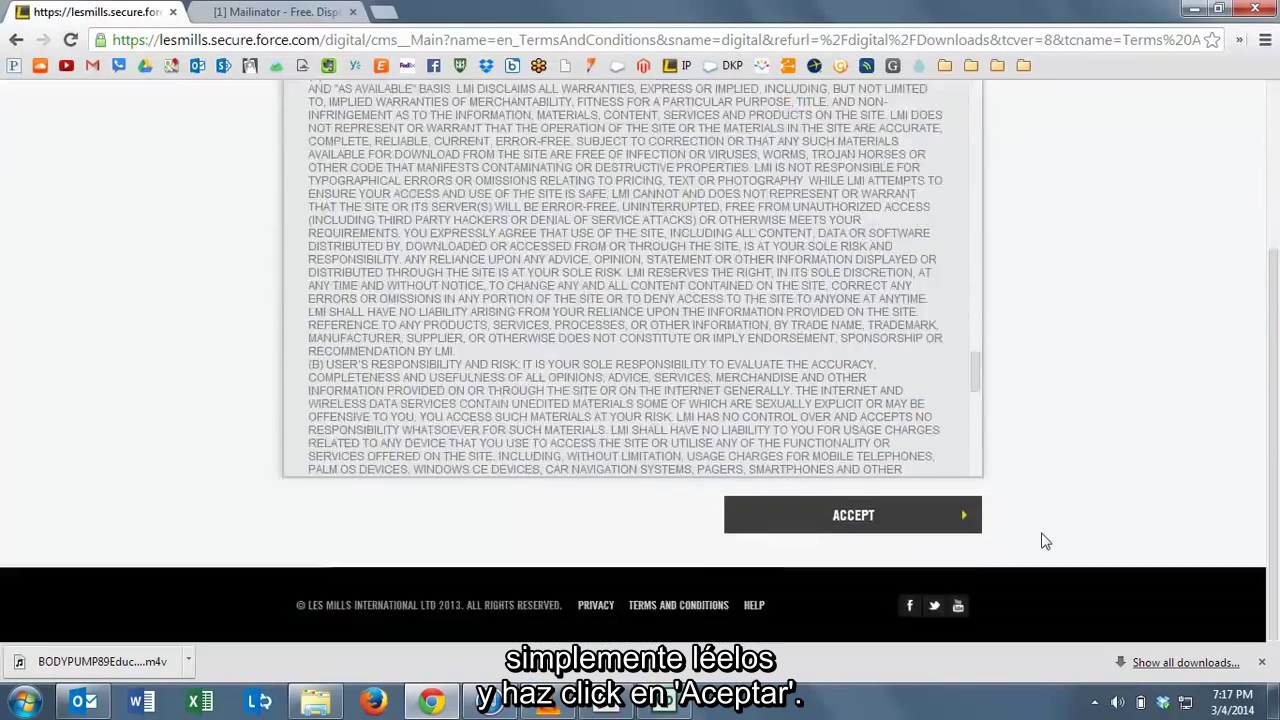
click(856, 516)
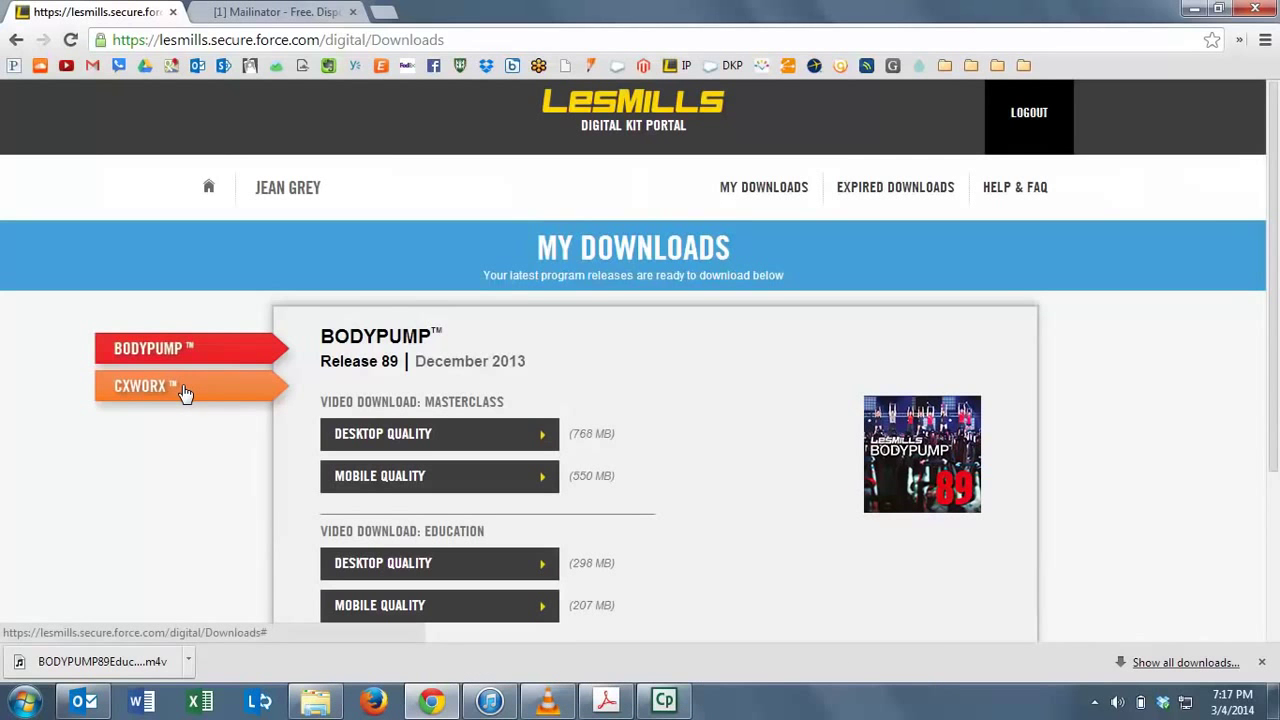
scroll(857, 466, down, 2)
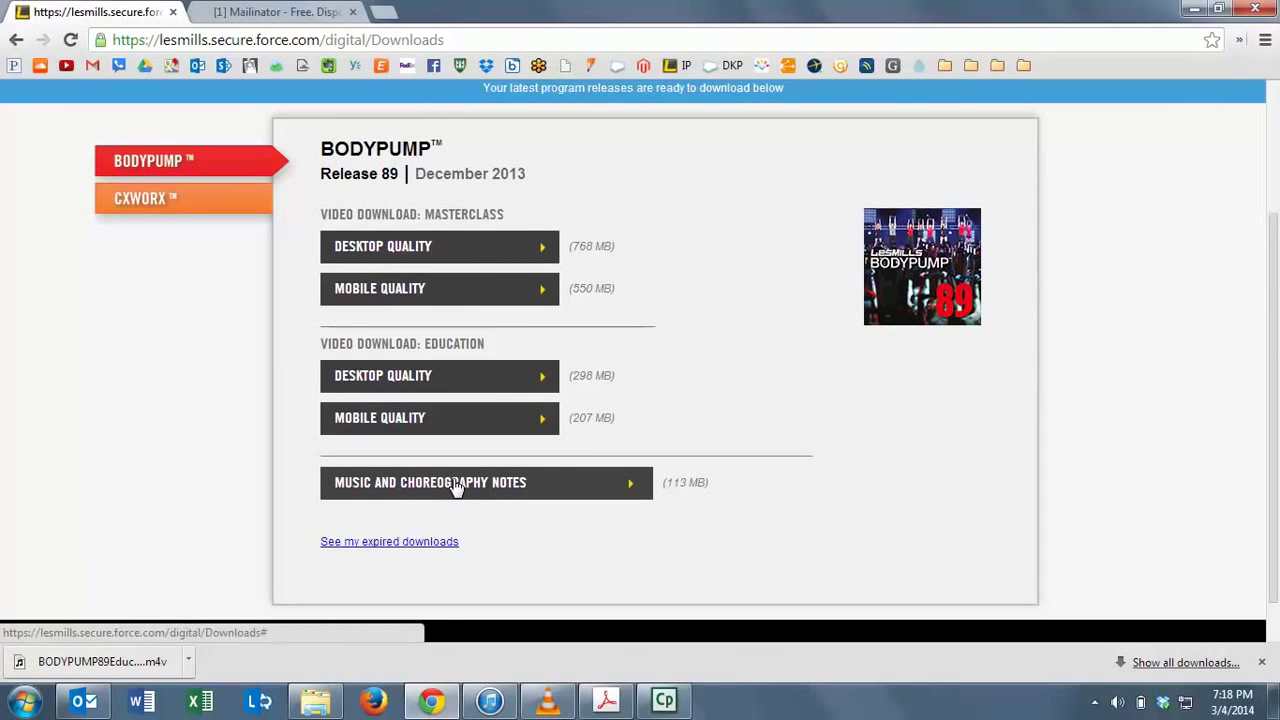
Download the Masterclass video in desktop quality, dismissing the download notice and file prompt.
click(442, 257)
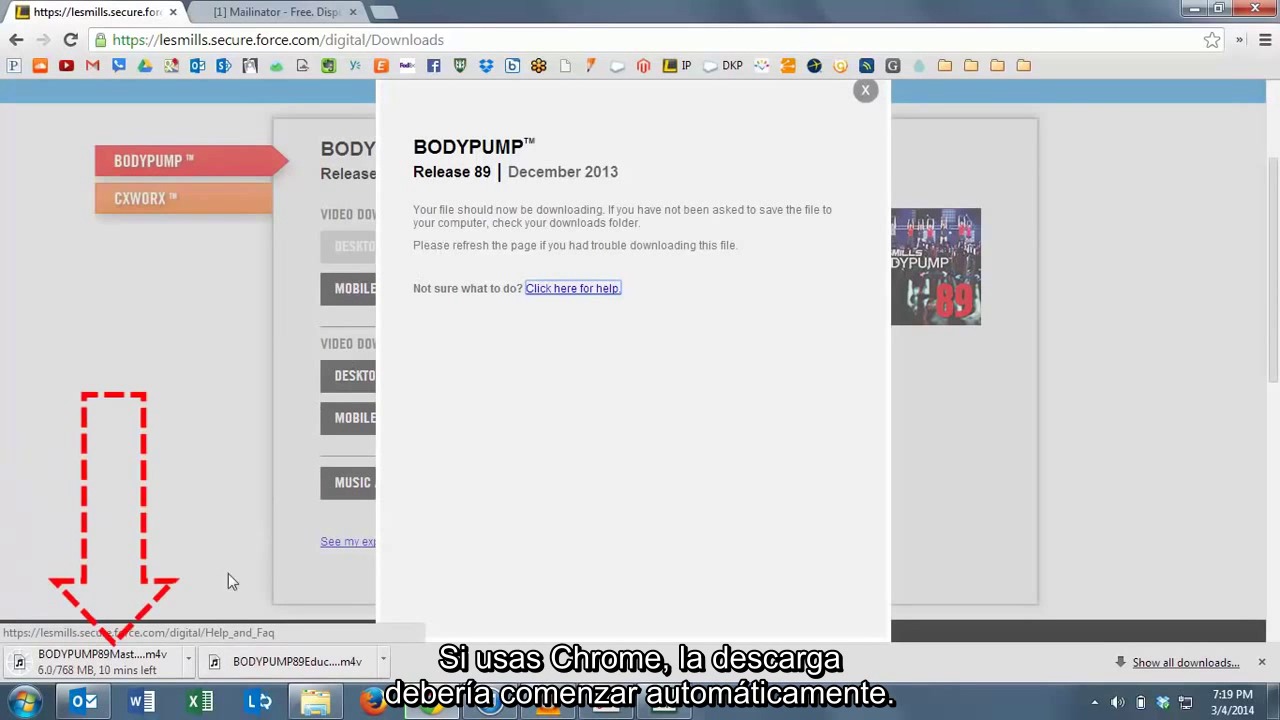
click(866, 93)
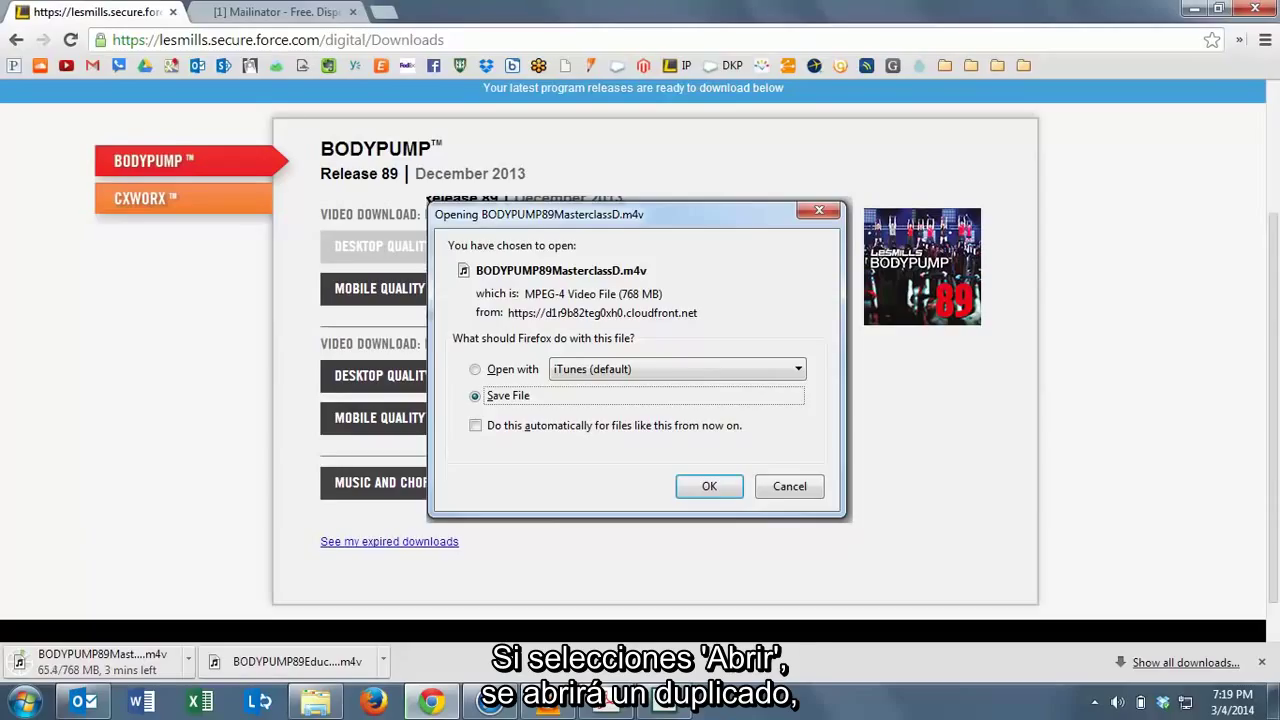
key(Escape)
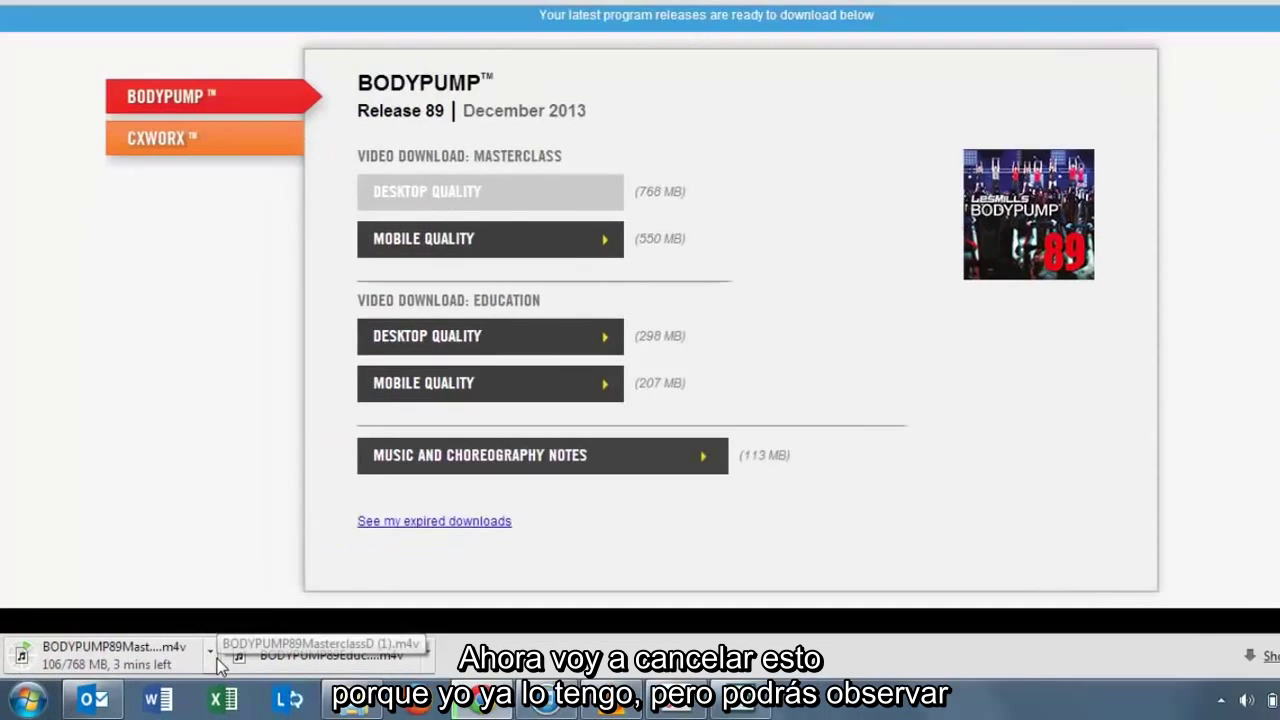
Cancel the BODYPUMP89 Masterclass .m4v download from Chrome's downloads bar.
click(188, 659)
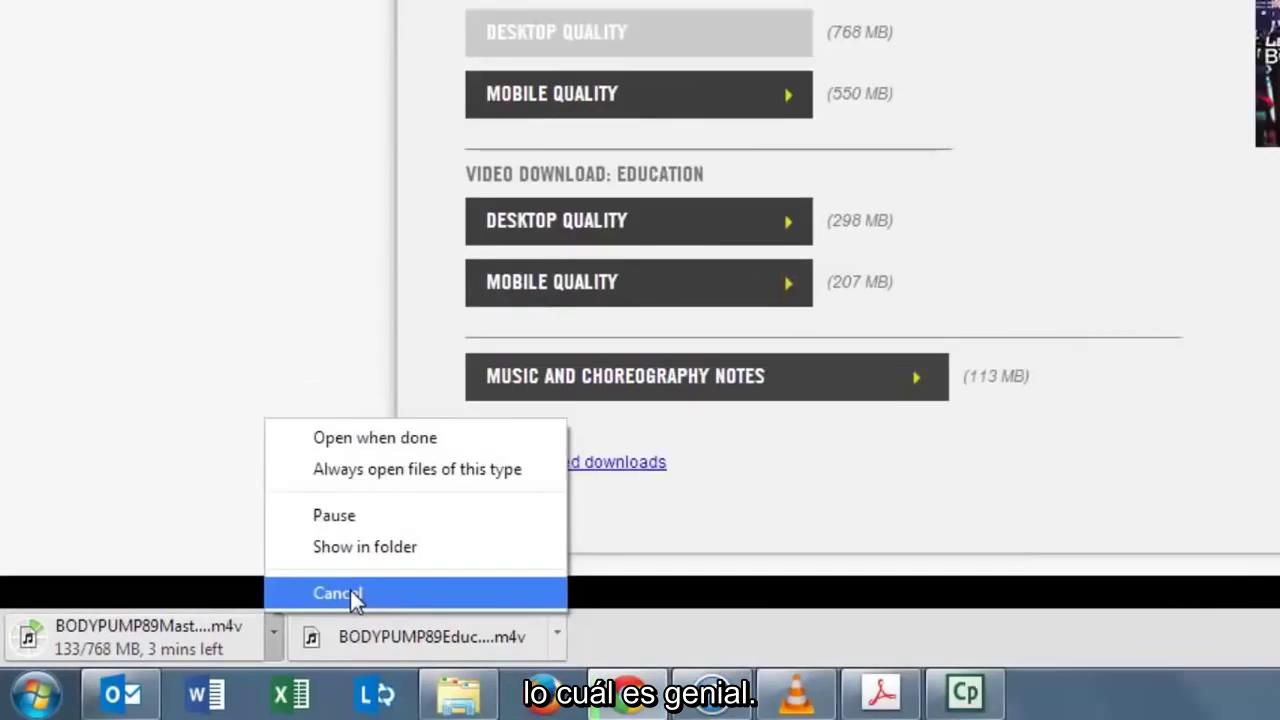
click(500, 538)
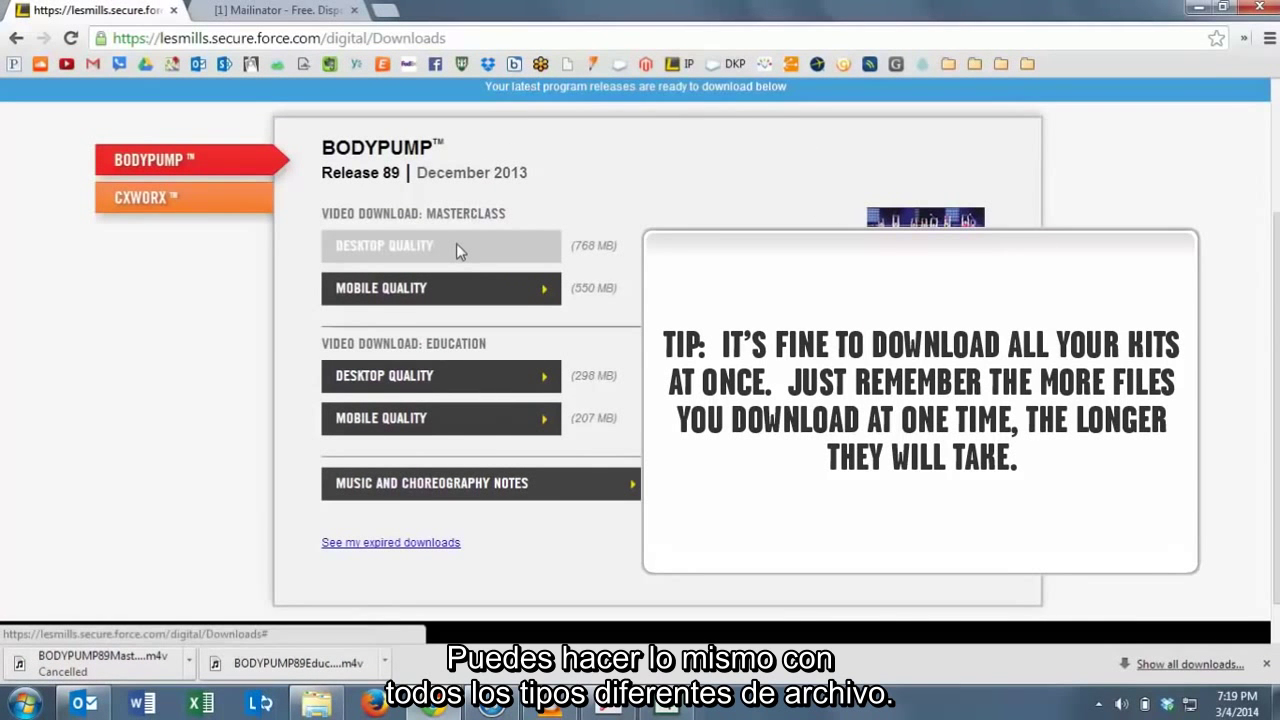
scroll(452, 246, up, 2)
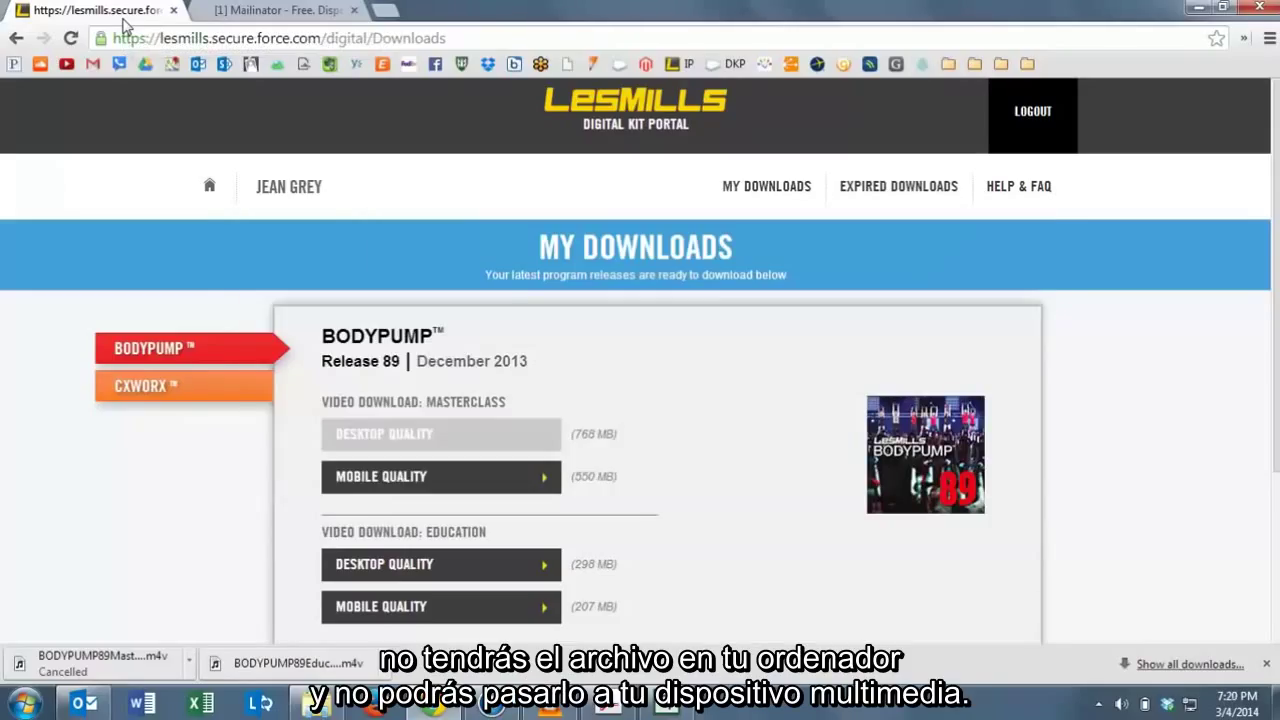
Reload the portal tab and scroll down the Release 89 downloads page.
right_click(118, 14)
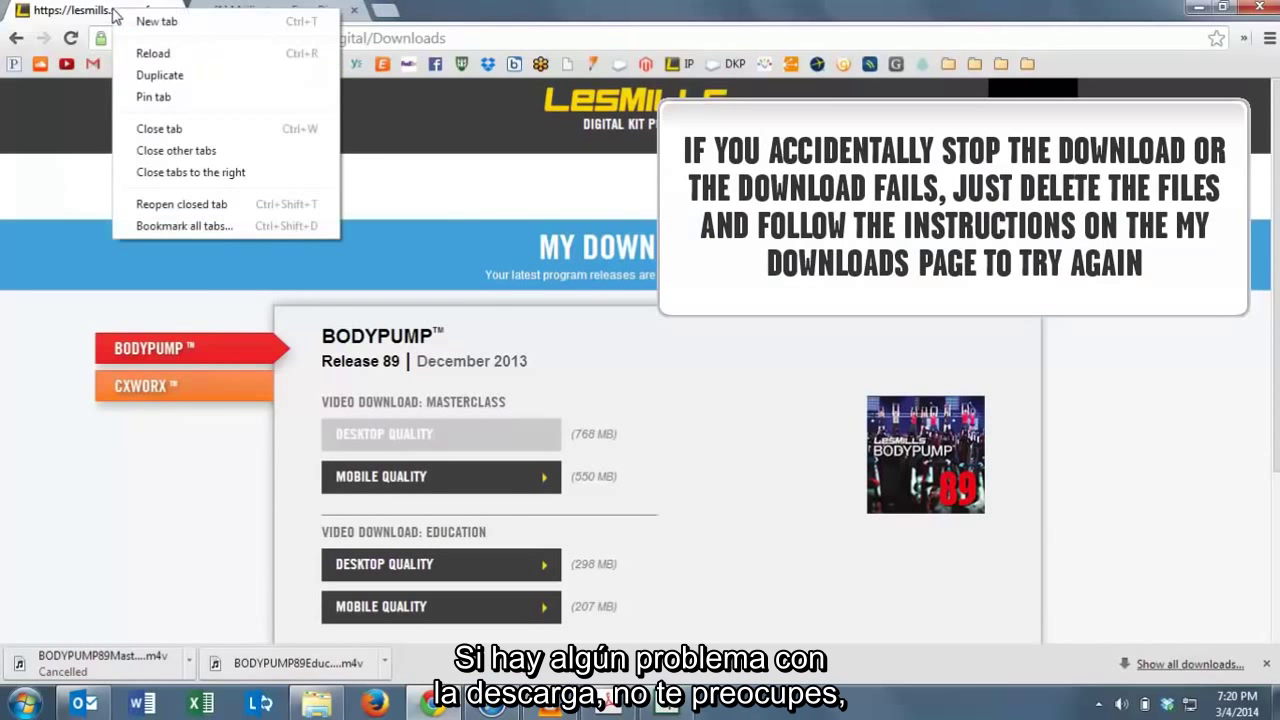
click(152, 54)
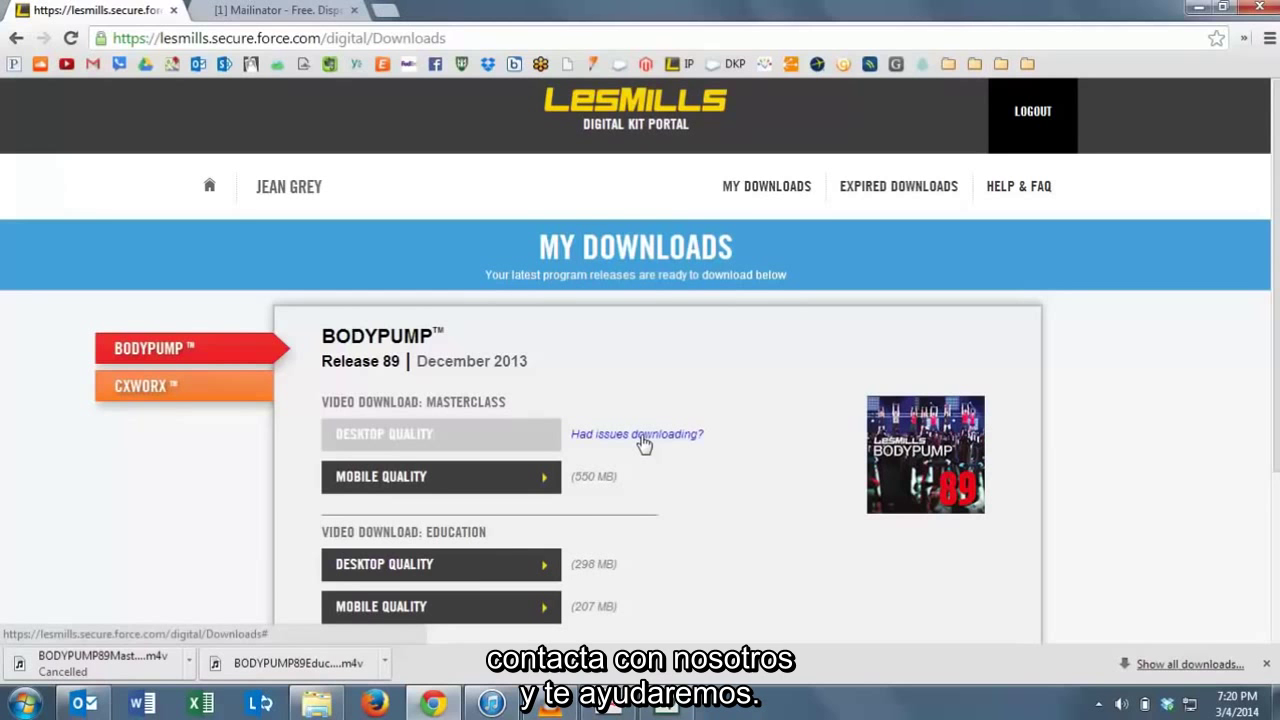
scroll(648, 434, down, 1)
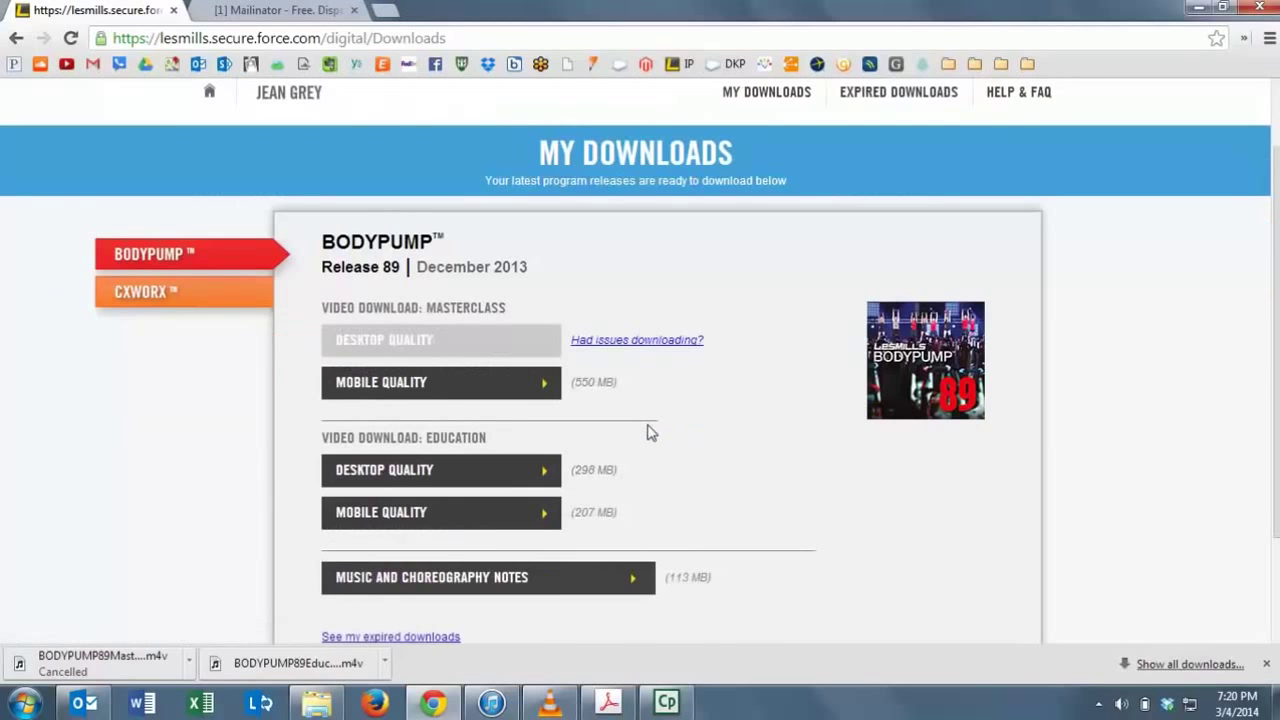
scroll(715, 348, down, 1)
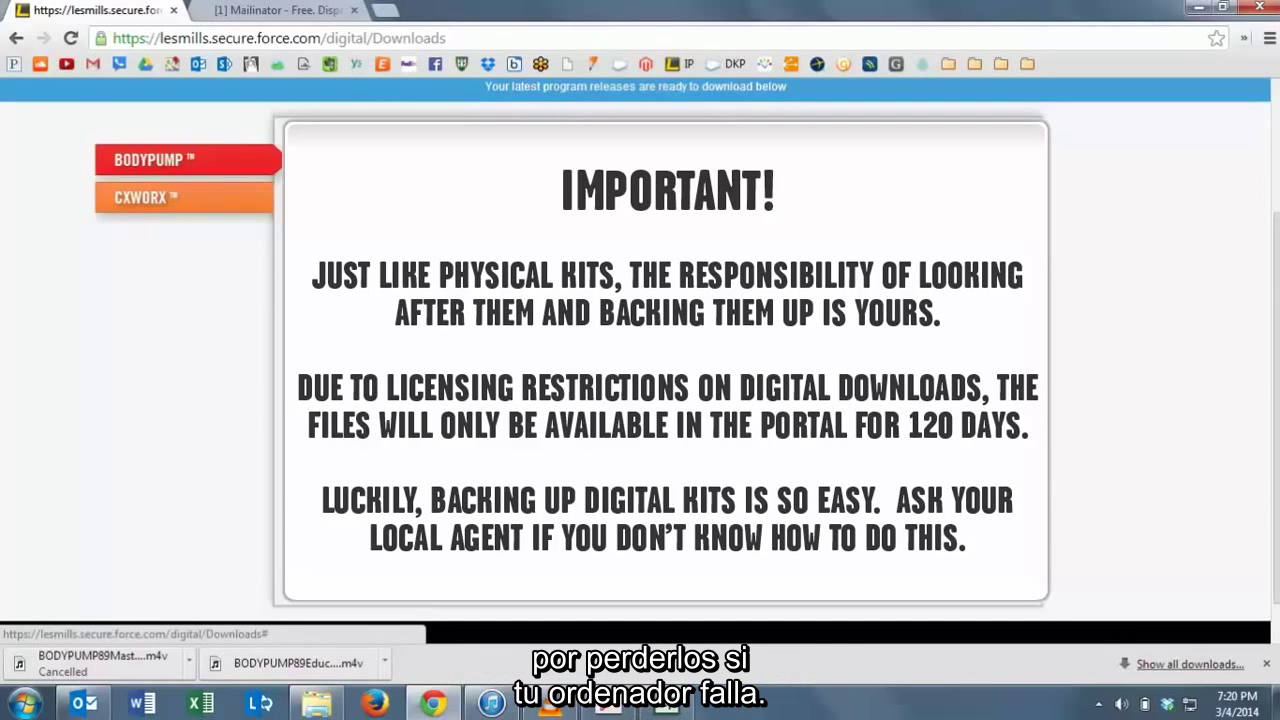
Close the Important backup notice and return to the top of My Downloads.
click(754, 346)
scroll(754, 346, up, 2)
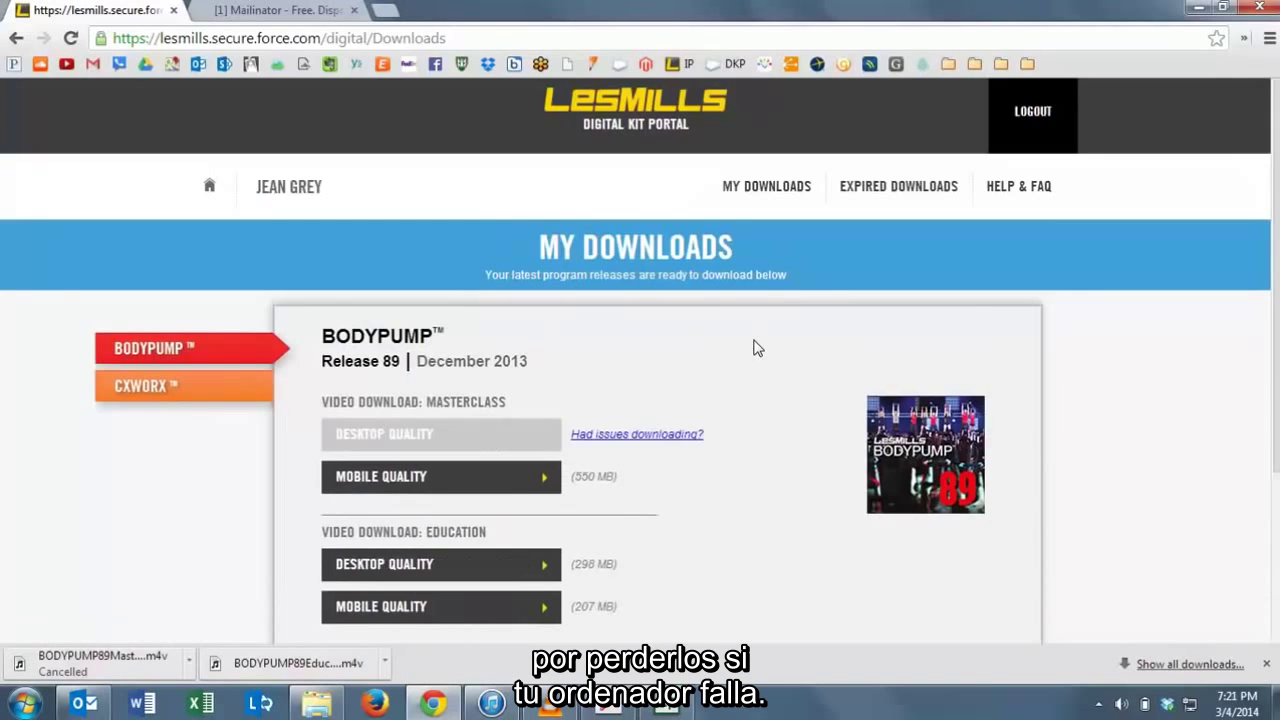
Browse the Help & FAQ Downloading My Files questions, then open the Downloads folder.
click(1032, 192)
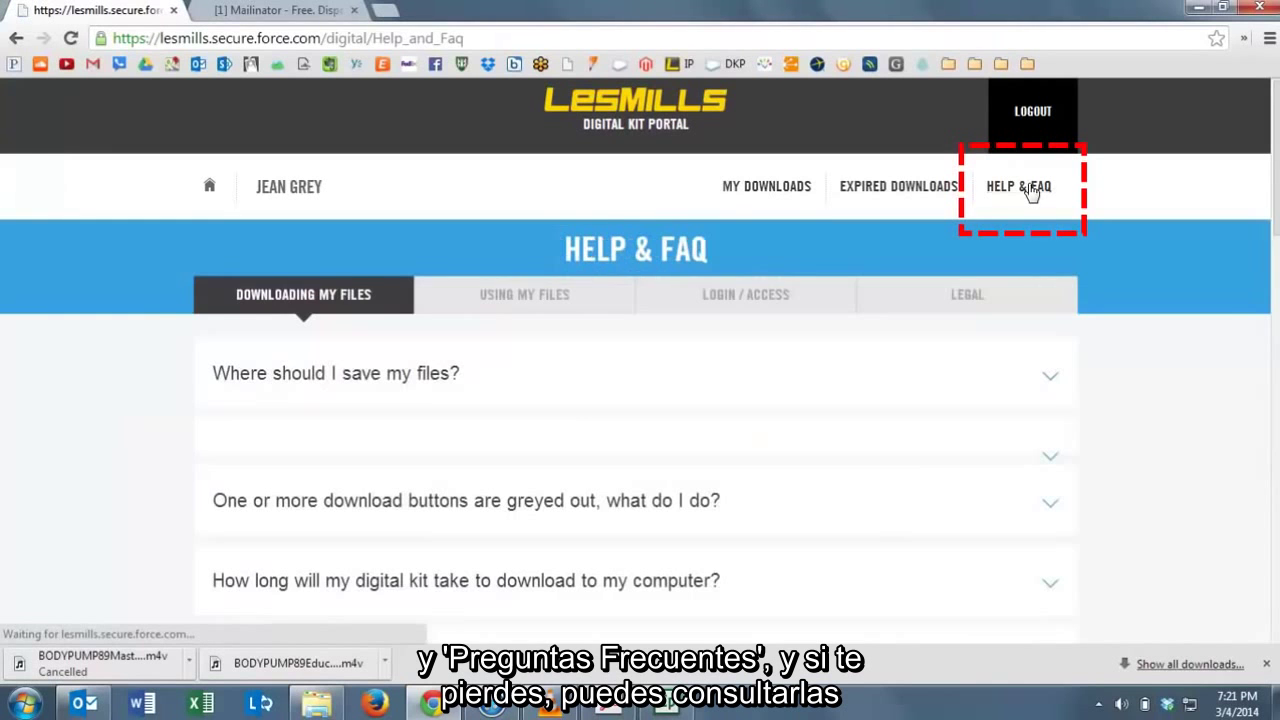
scroll(515, 570, down, 6)
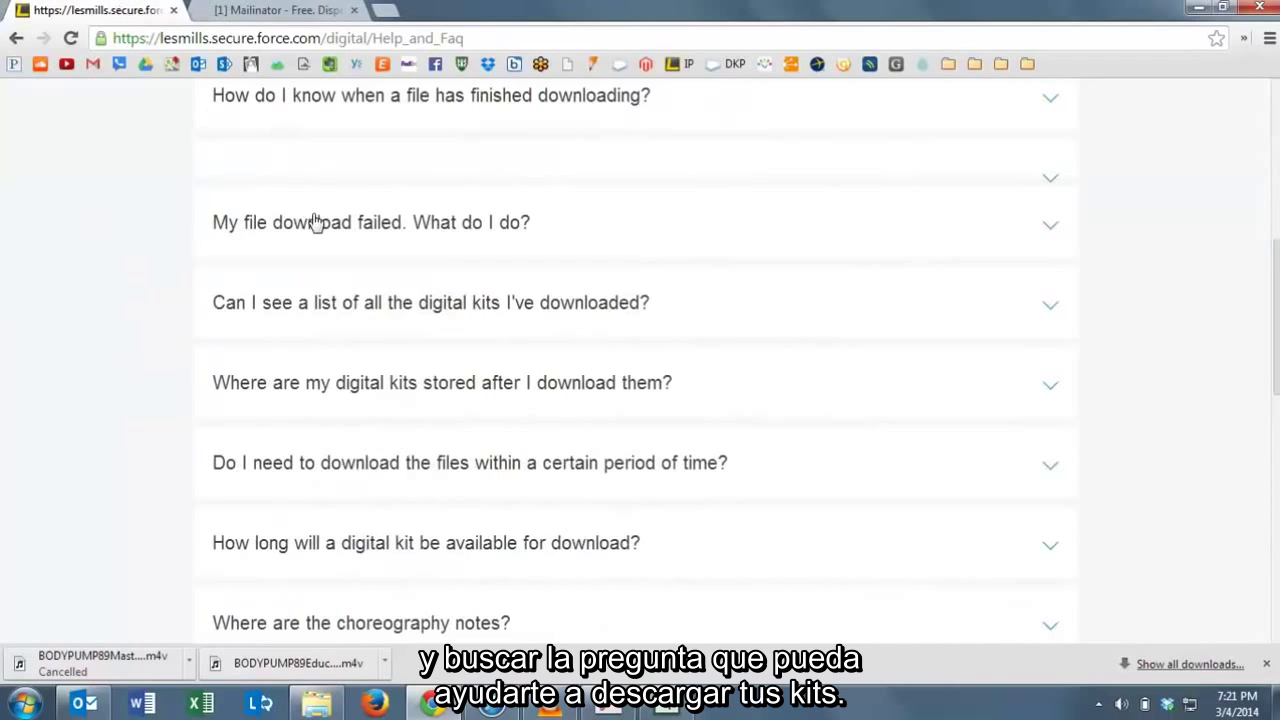
scroll(315, 222, up, 6)
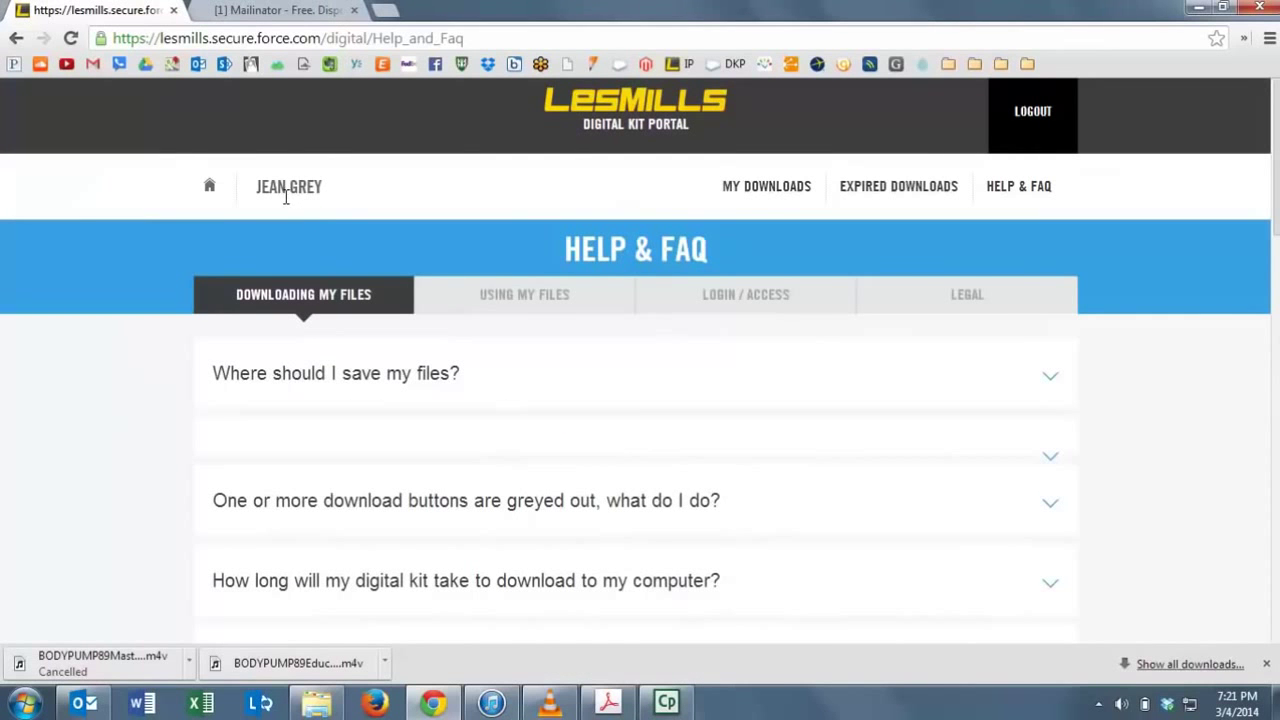
click(316, 703)
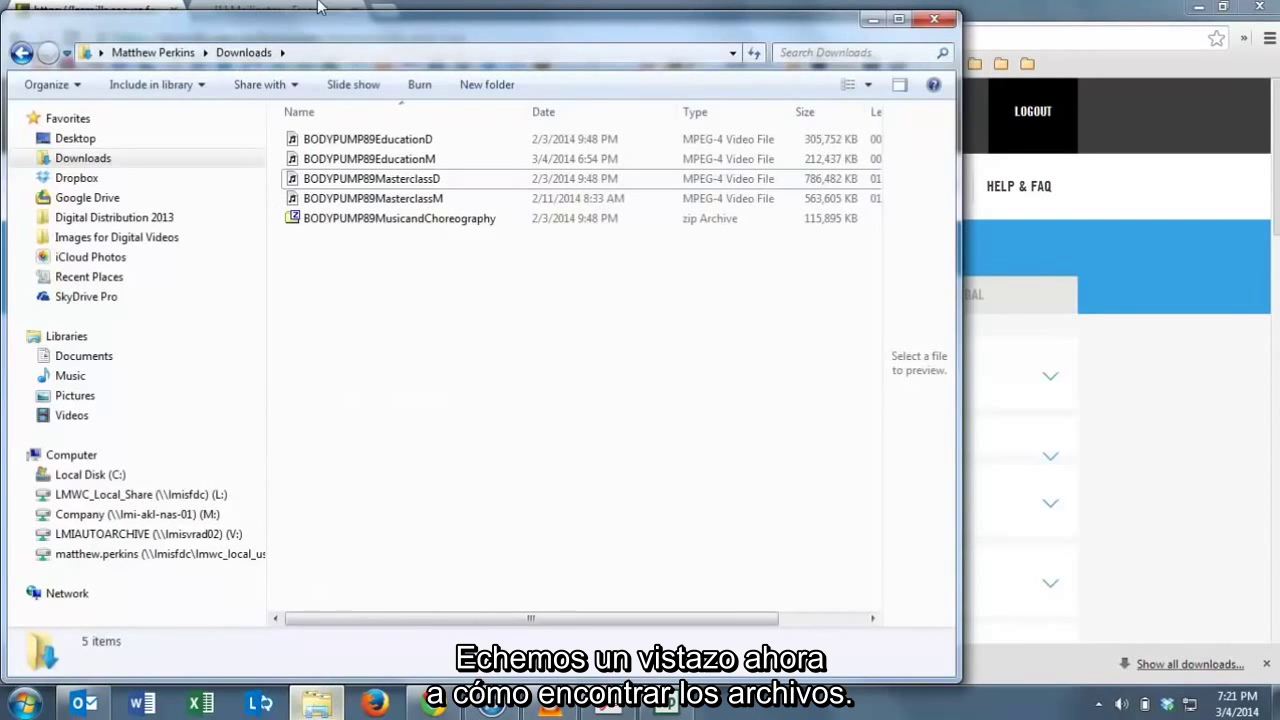
Shift the Downloads folder window to the right and bring up the Start menu search.
drag(362, 30, 530, 35)
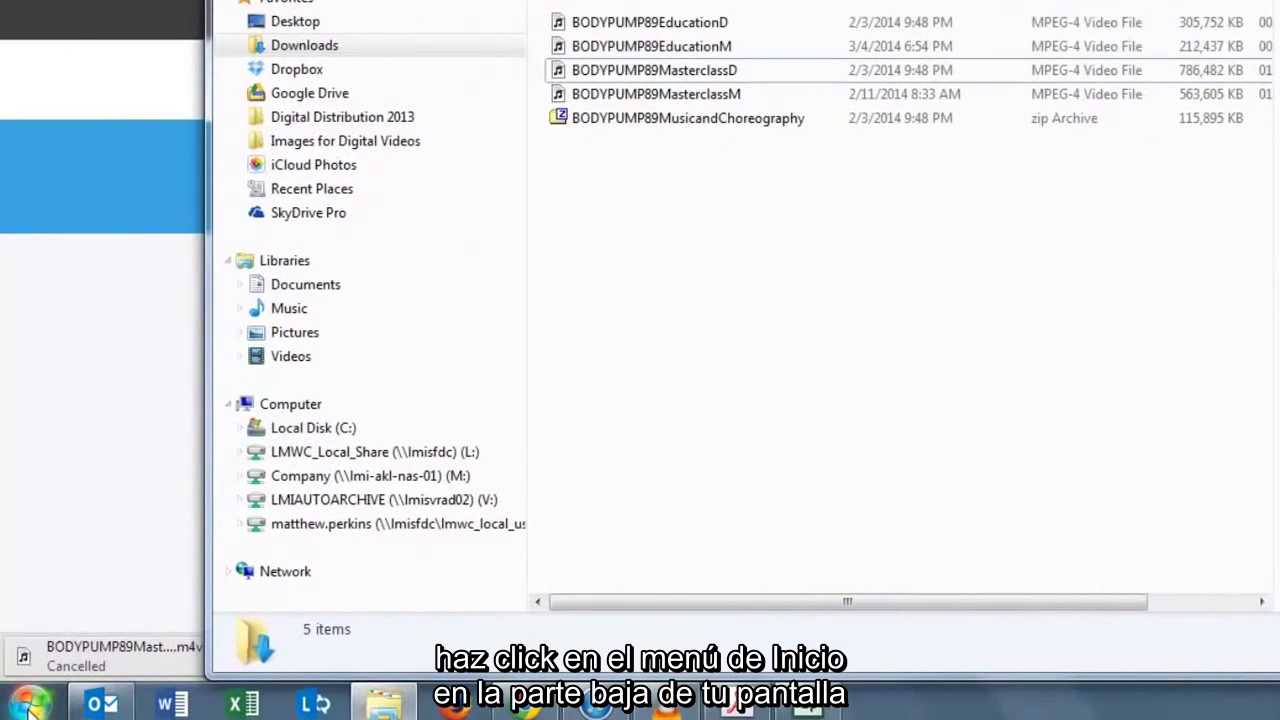
click(28, 706)
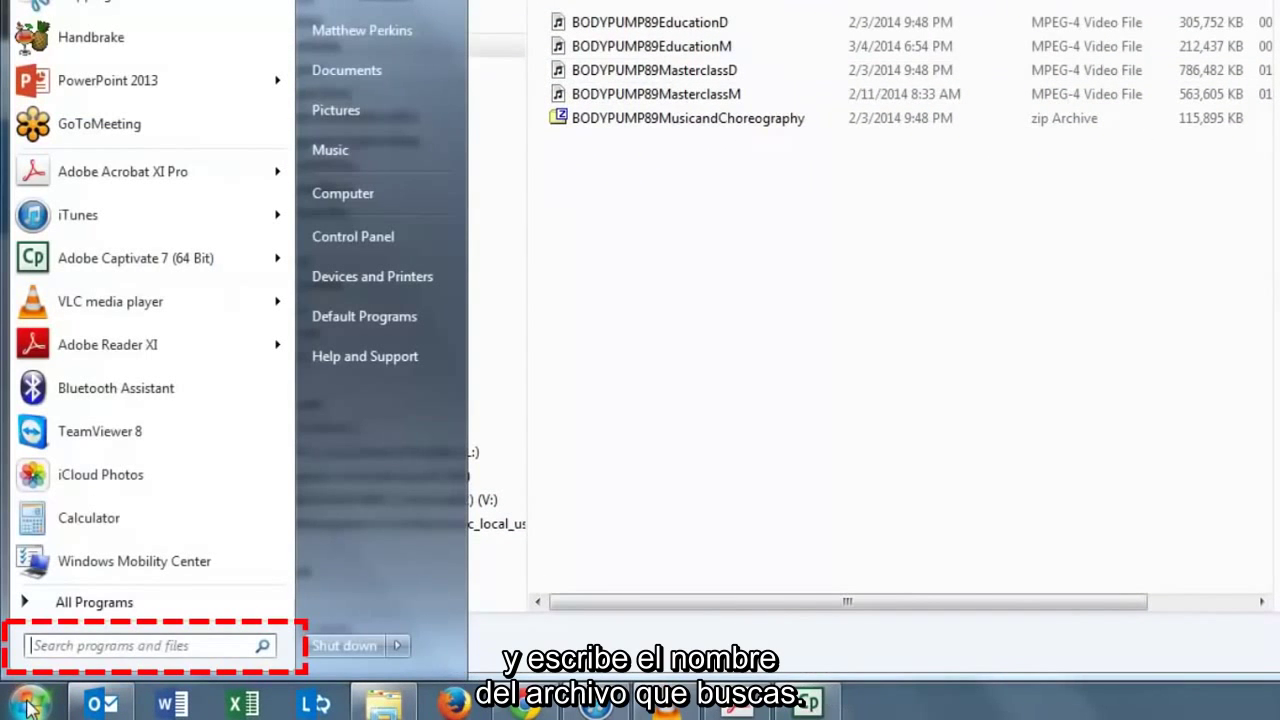
Search the Start menu for BODYPUMP89, review the six matches, and close the results.
text(BODYPUMP89)
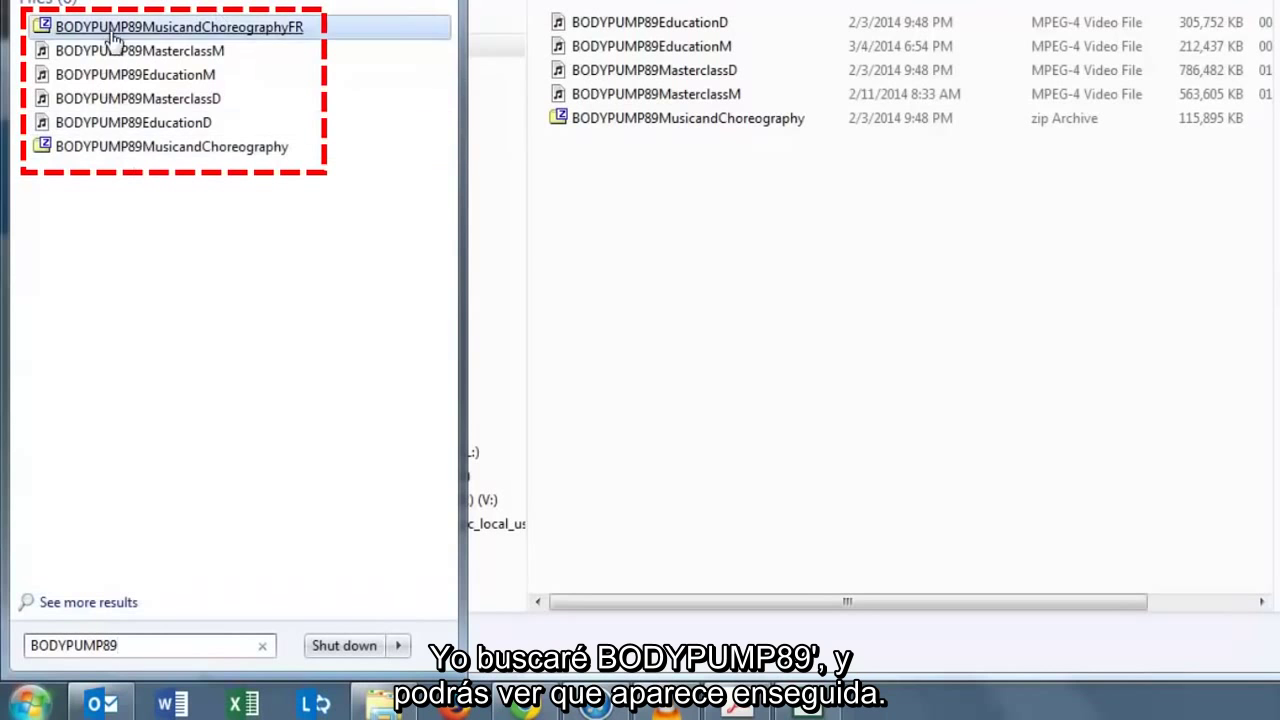
click(822, 272)
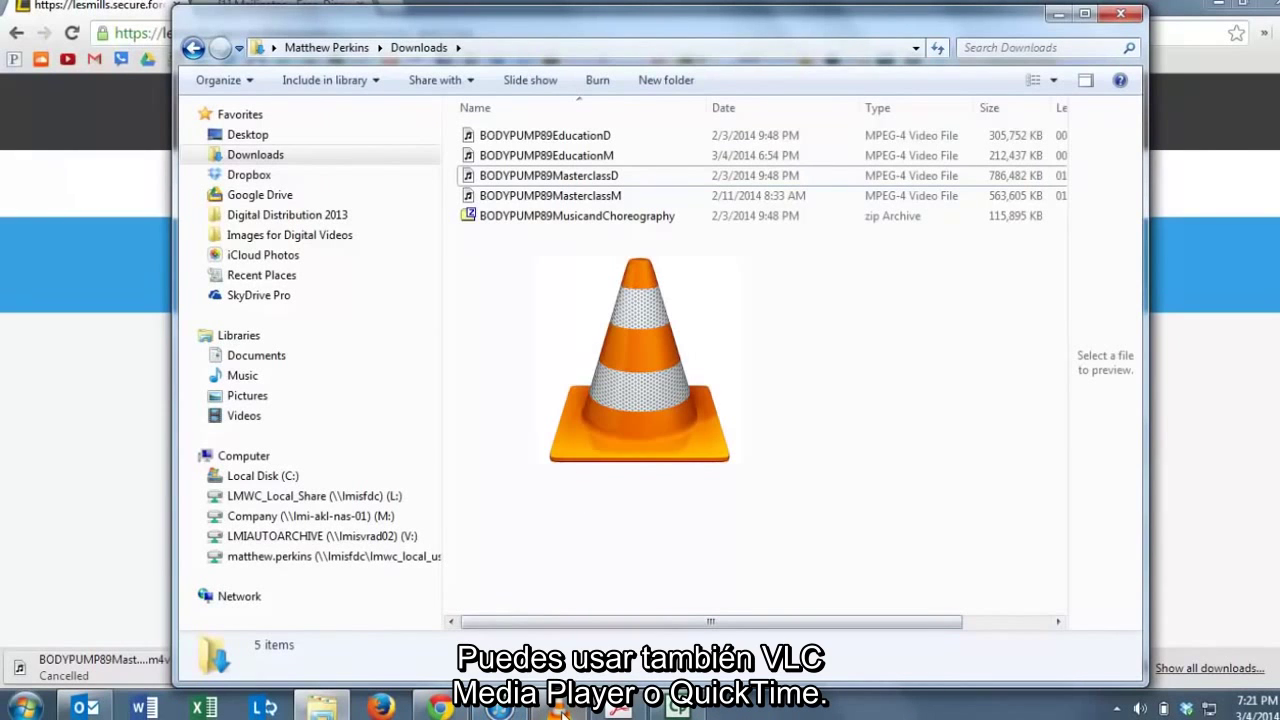
mouse_move(561, 713)
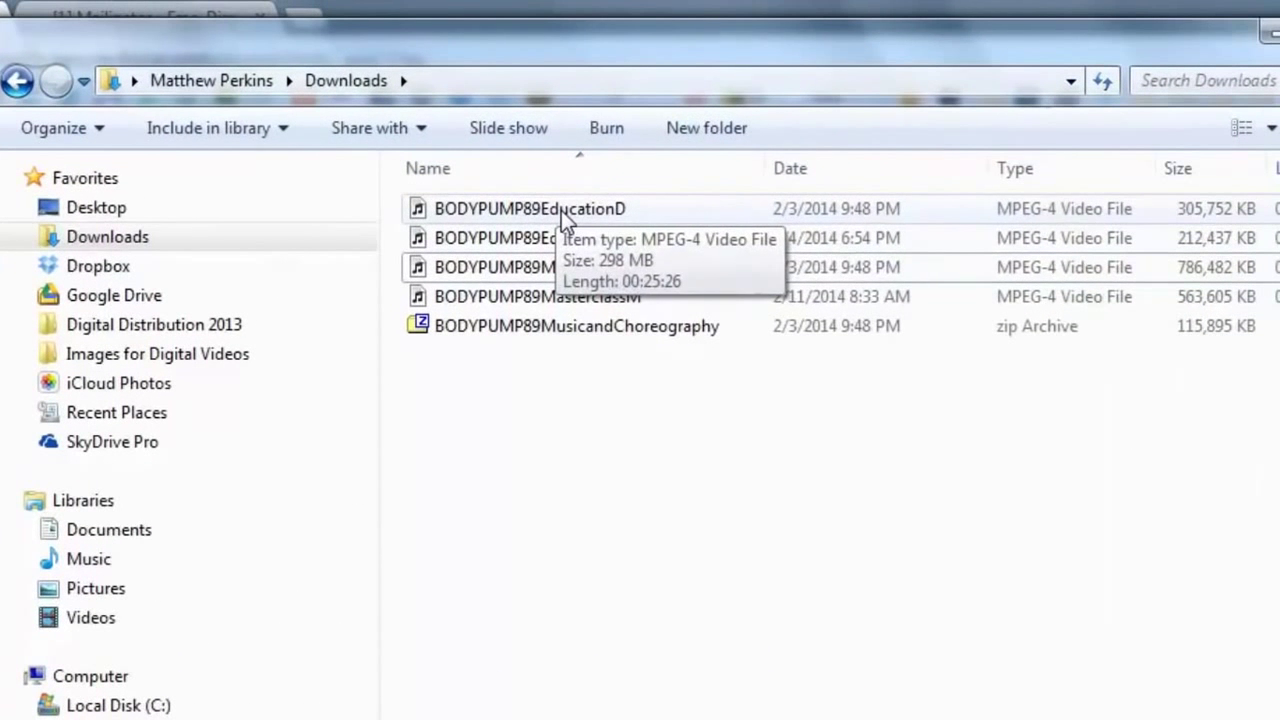
right_click(565, 218)
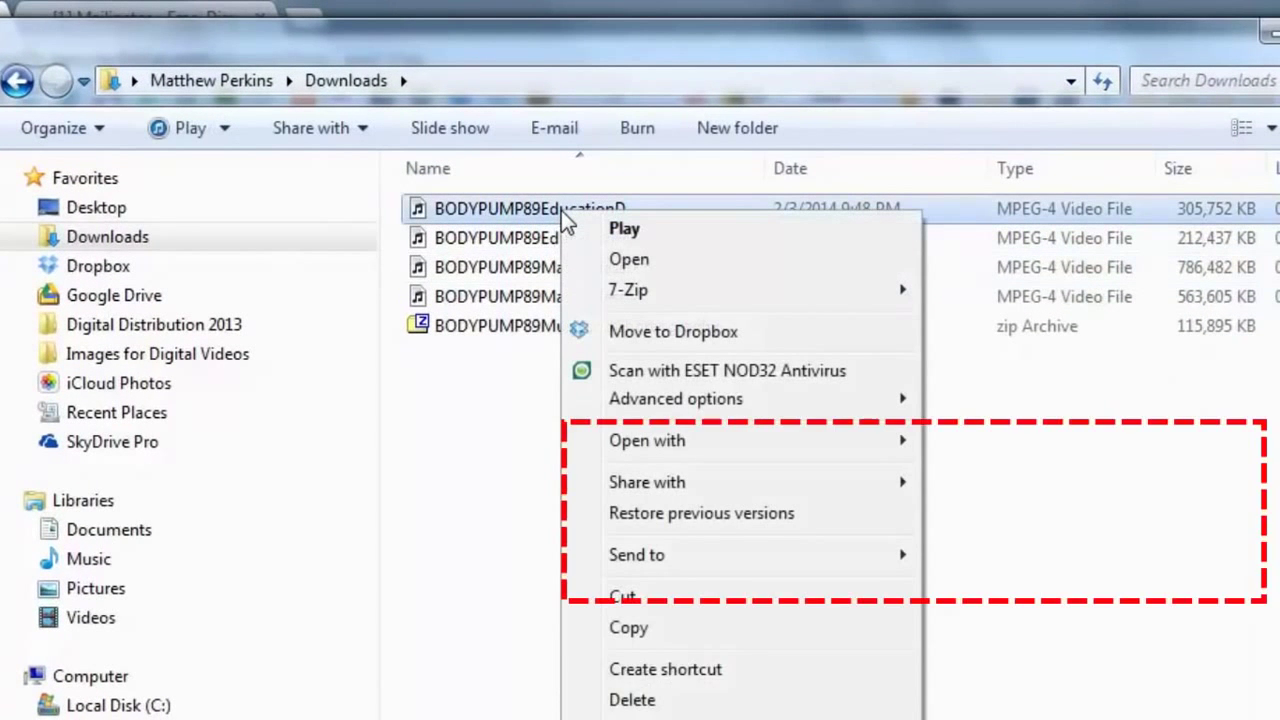
click(660, 450)
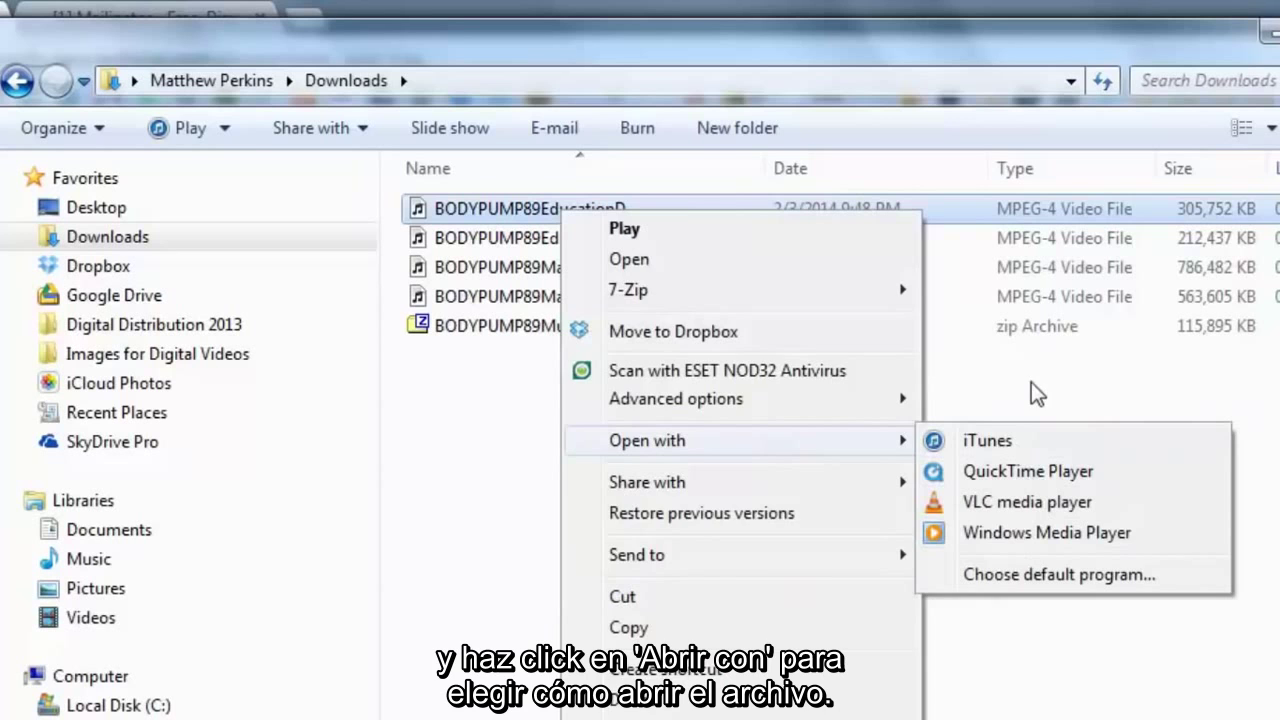
click(1034, 391)
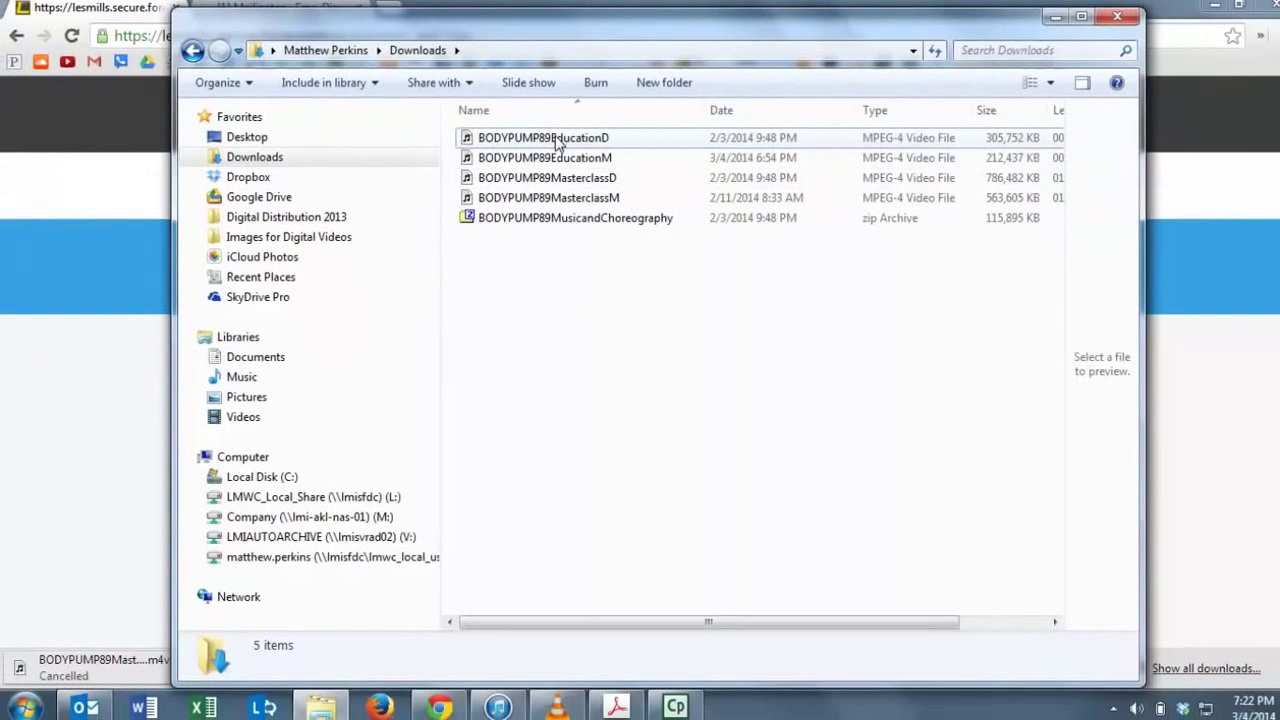
Add the four BODYPUMP89 .m4v videos to iTunes and confirm them in the Movies library.
shift+click(533, 198)
drag(549, 172, 486, 448)
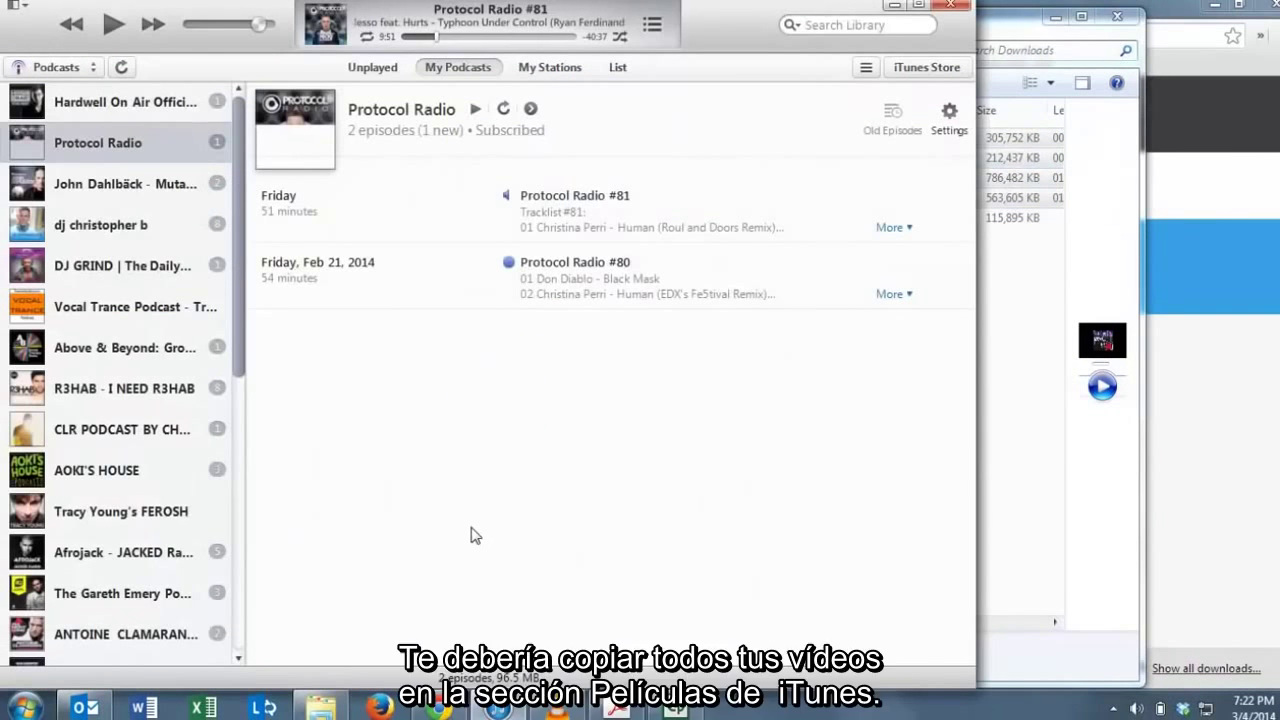
click(49, 65)
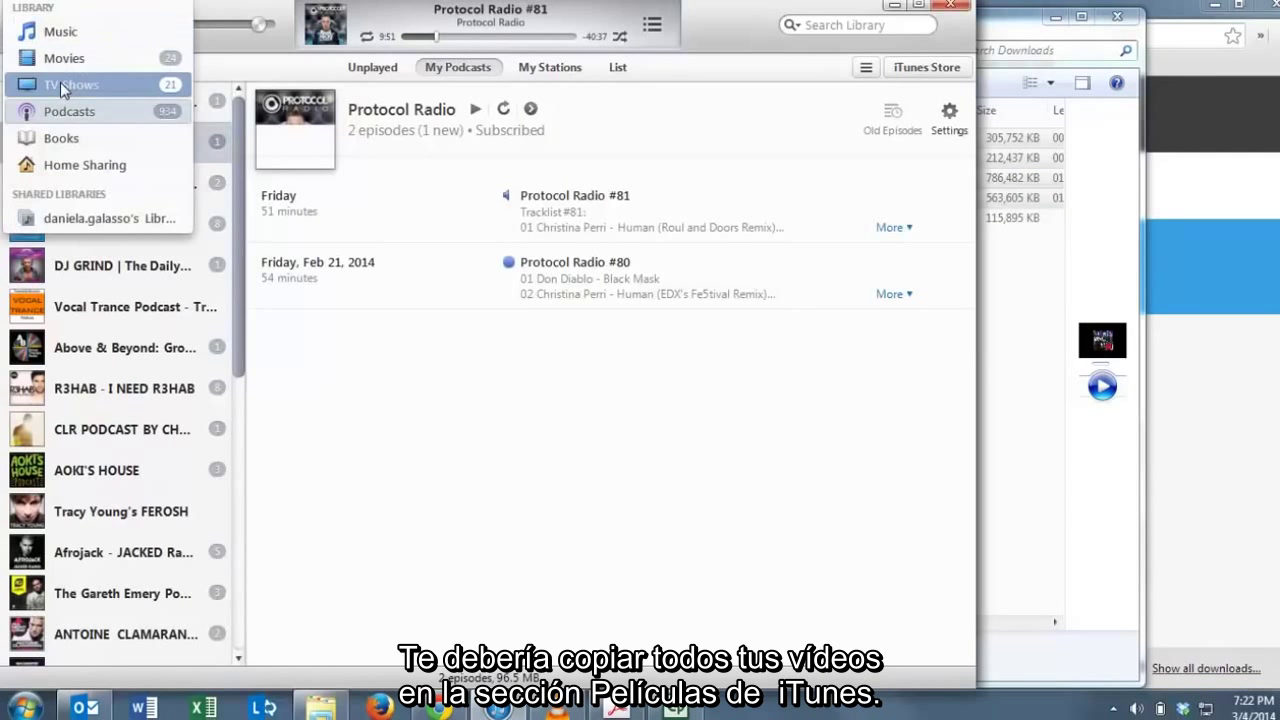
click(64, 60)
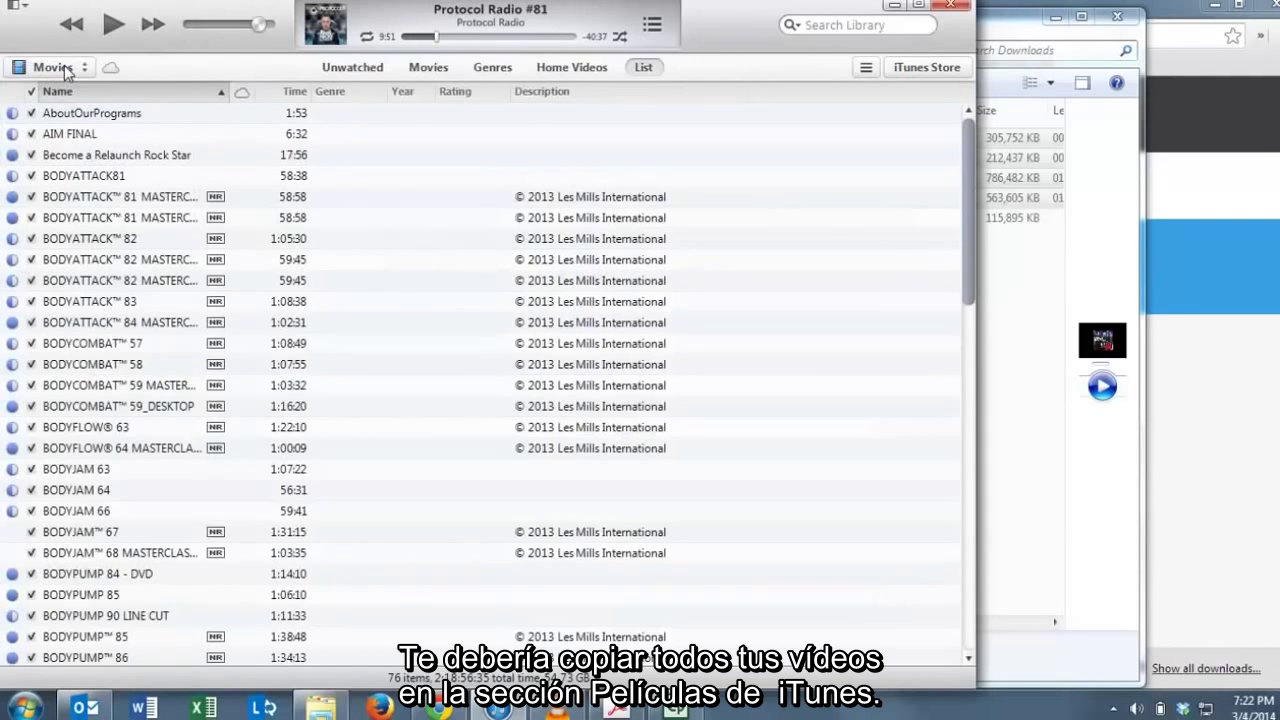
scroll(303, 330, down, 7)
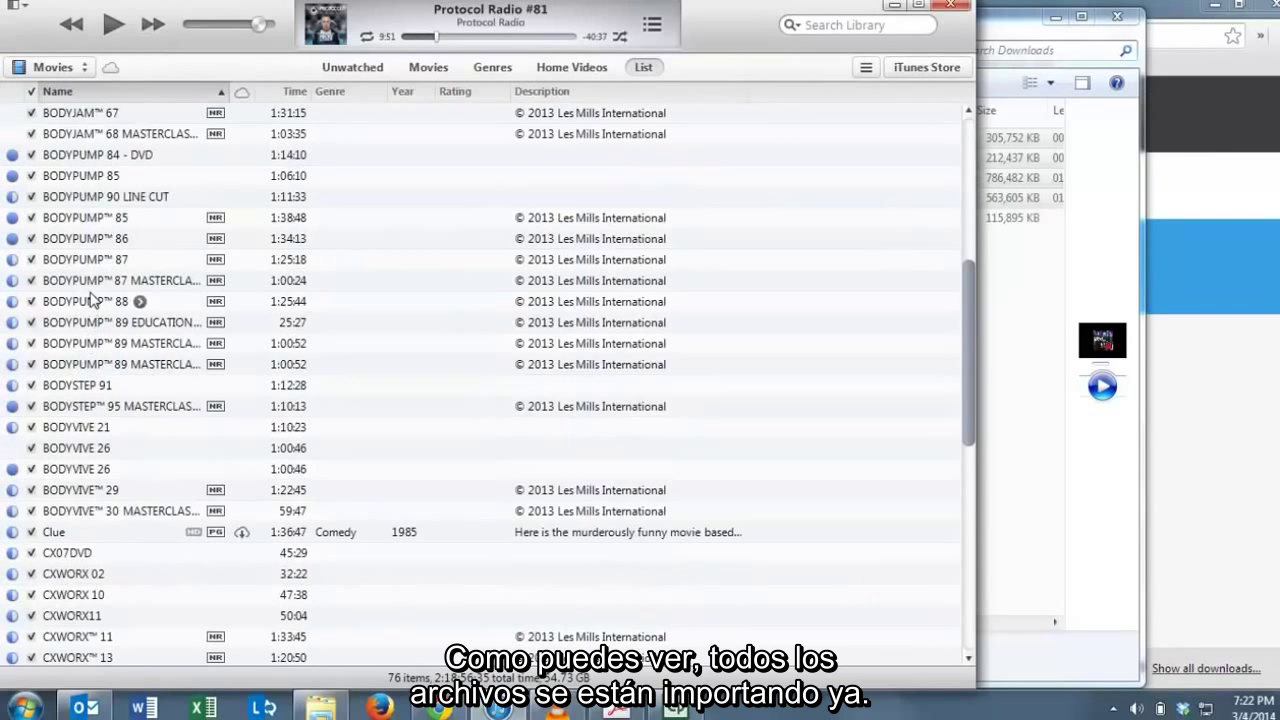
scroll(100, 340, down, 5)
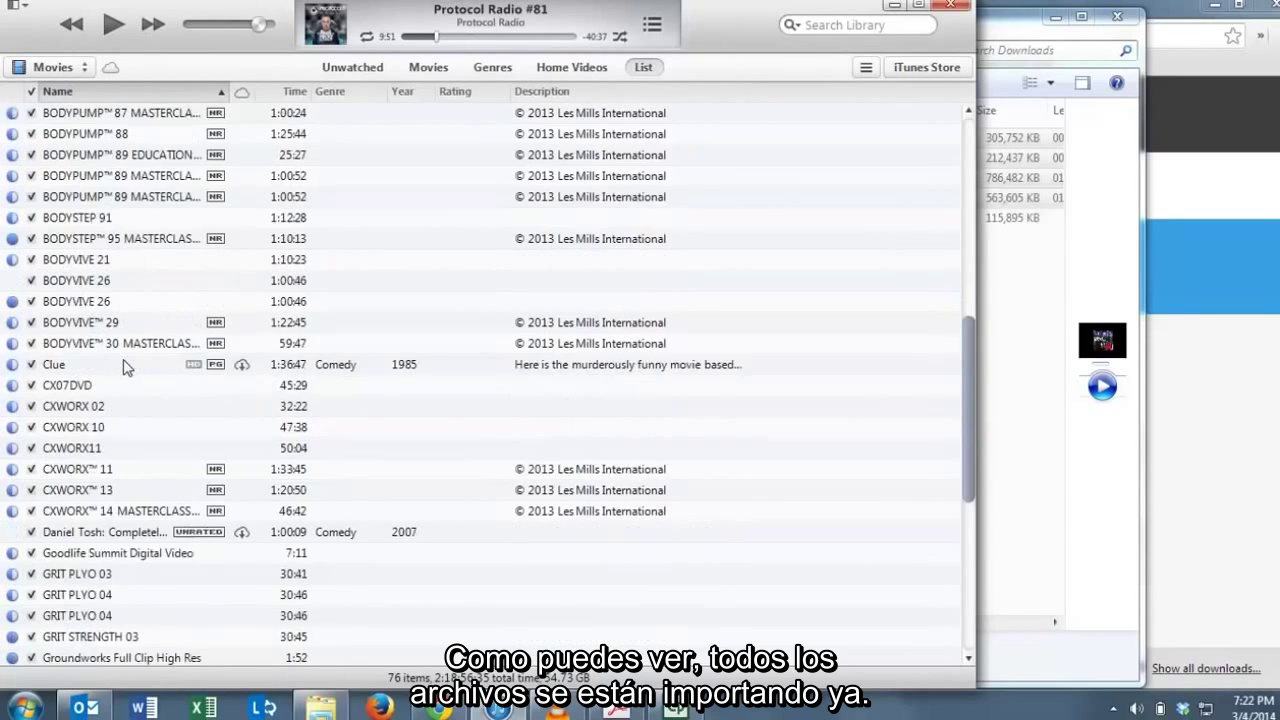
click(1080, 8)
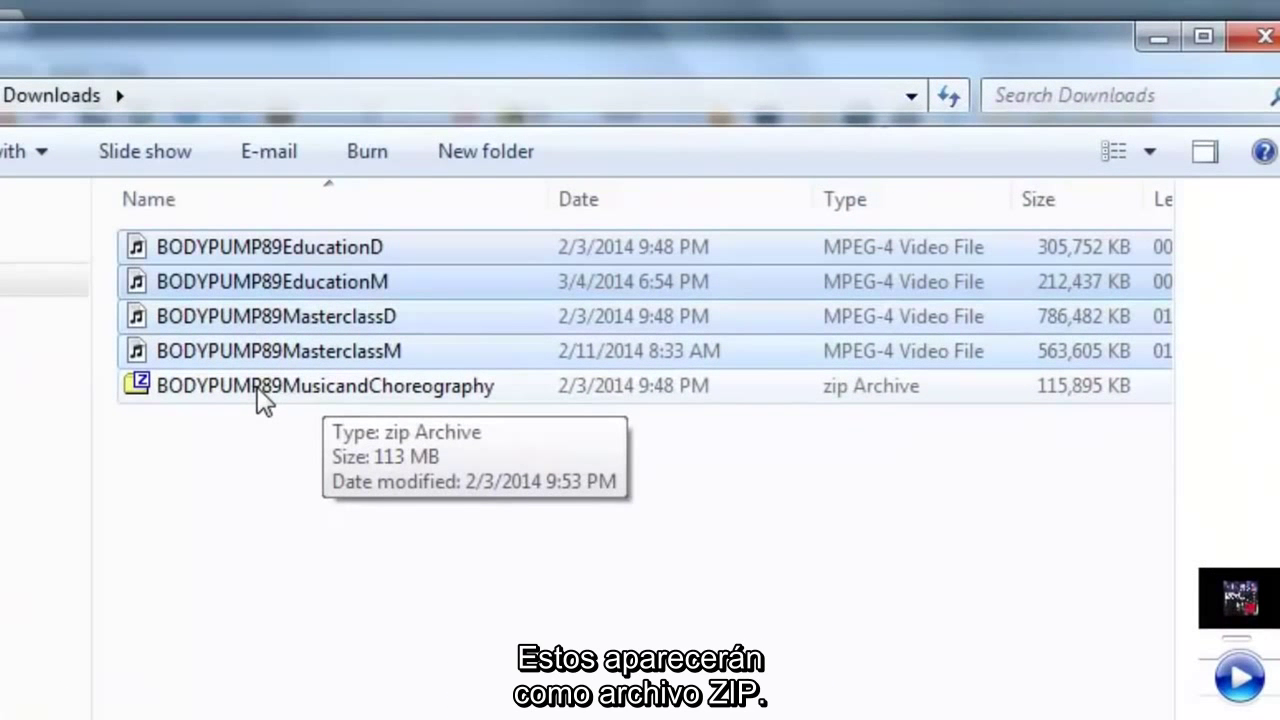
Extract the BODYPUMP 89 Music folder and four PDFs from the BODYPUMP89MusicandChoreography zip into Downloads.
double_click(262, 392)
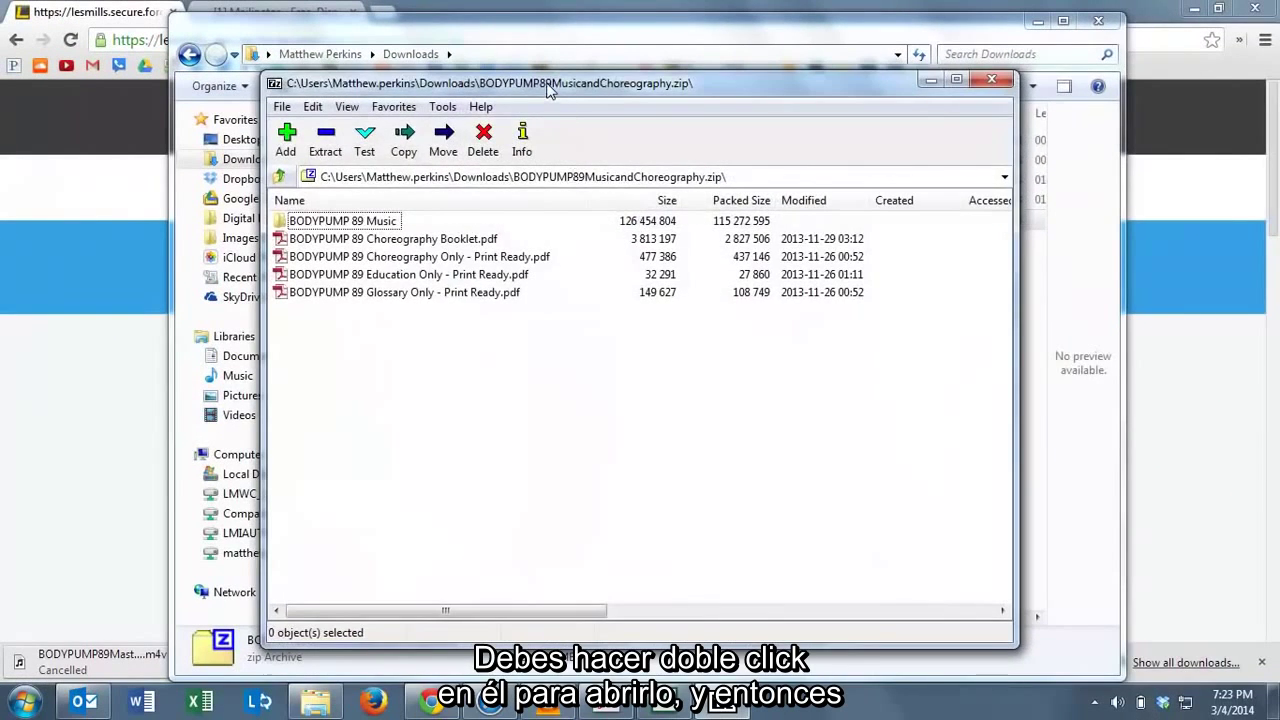
drag(548, 90, 1051, 107)
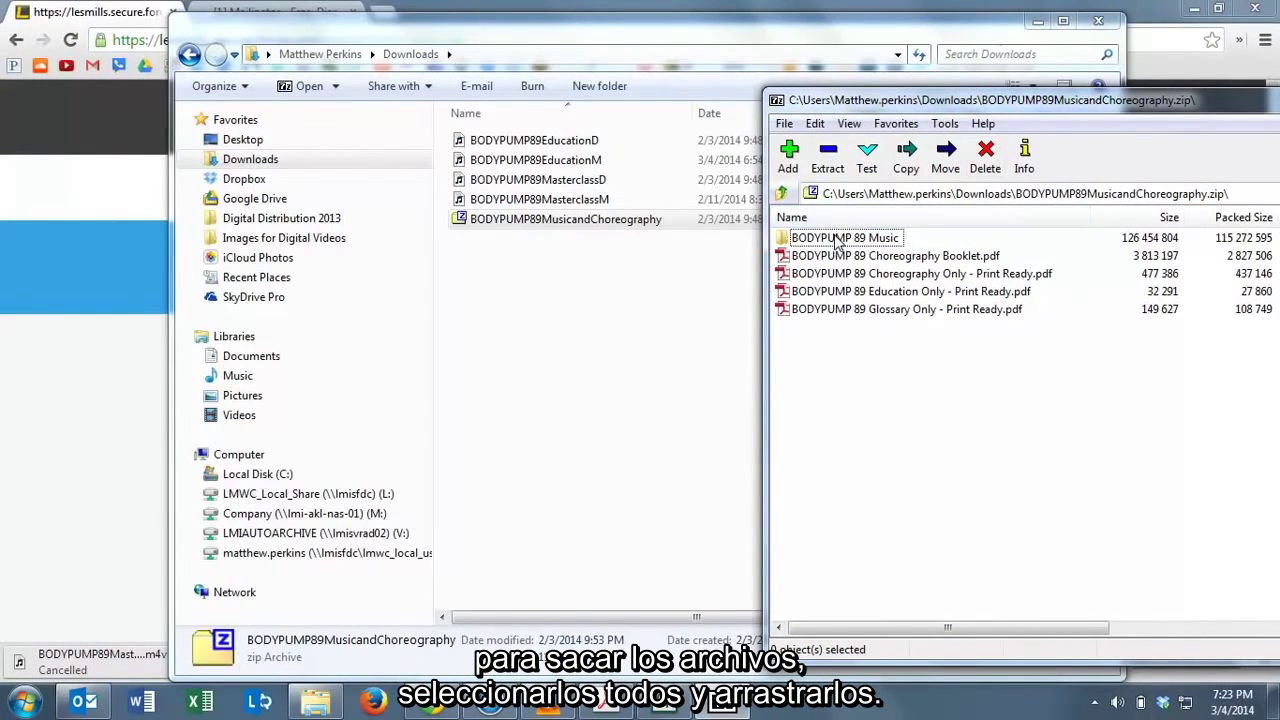
click(838, 240)
shift+click(866, 312)
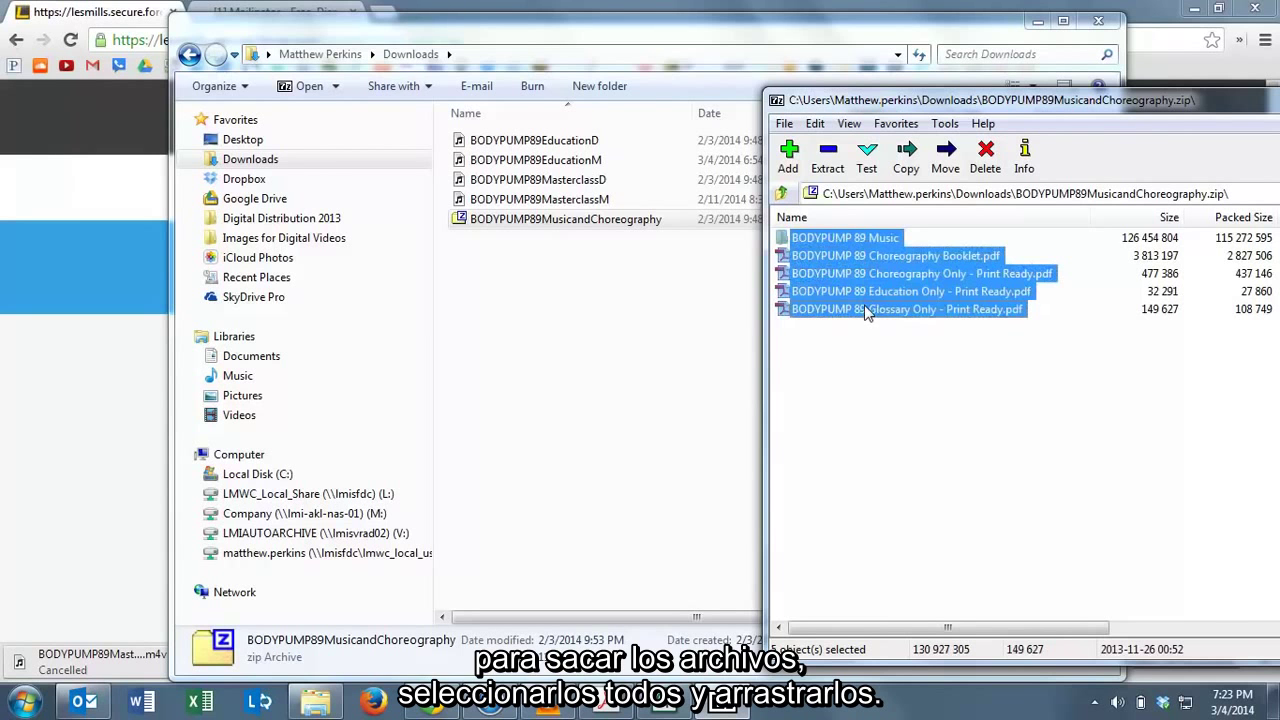
drag(861, 271, 522, 390)
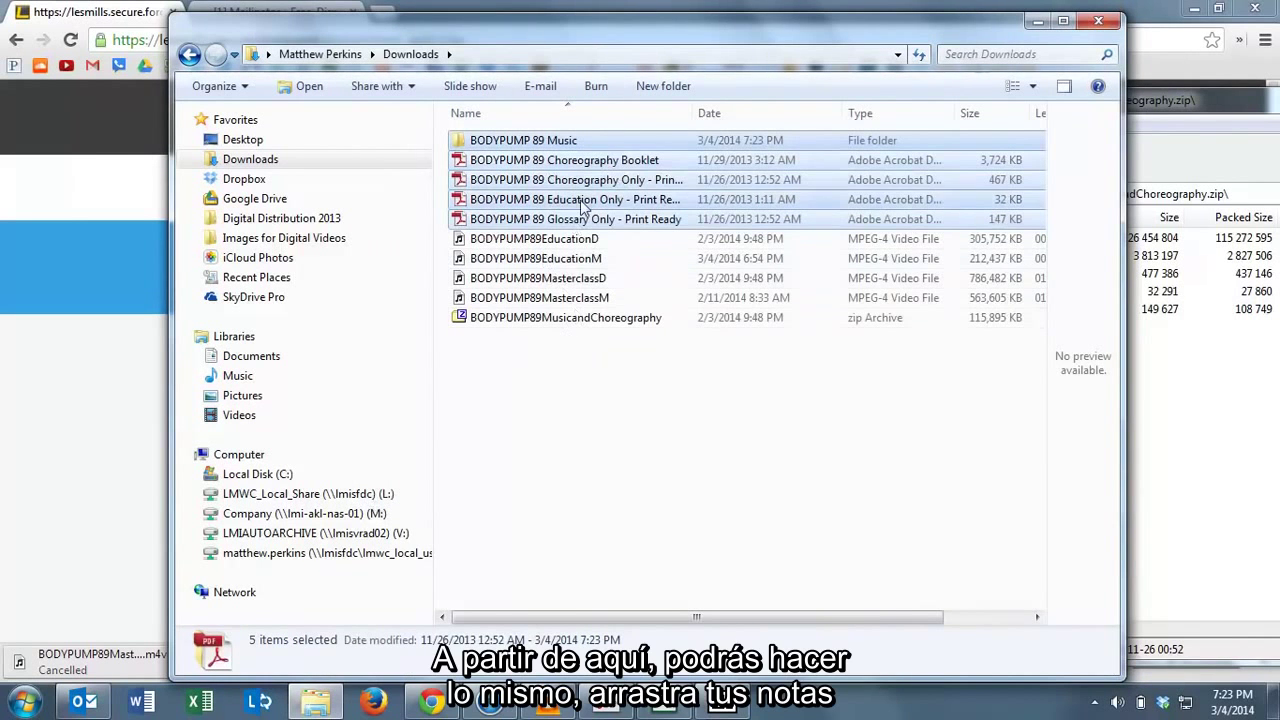
Add the four BODYPUMP 89 PDFs, including the Choreography Booklet, to iTunes and view them under Books.
click(543, 166)
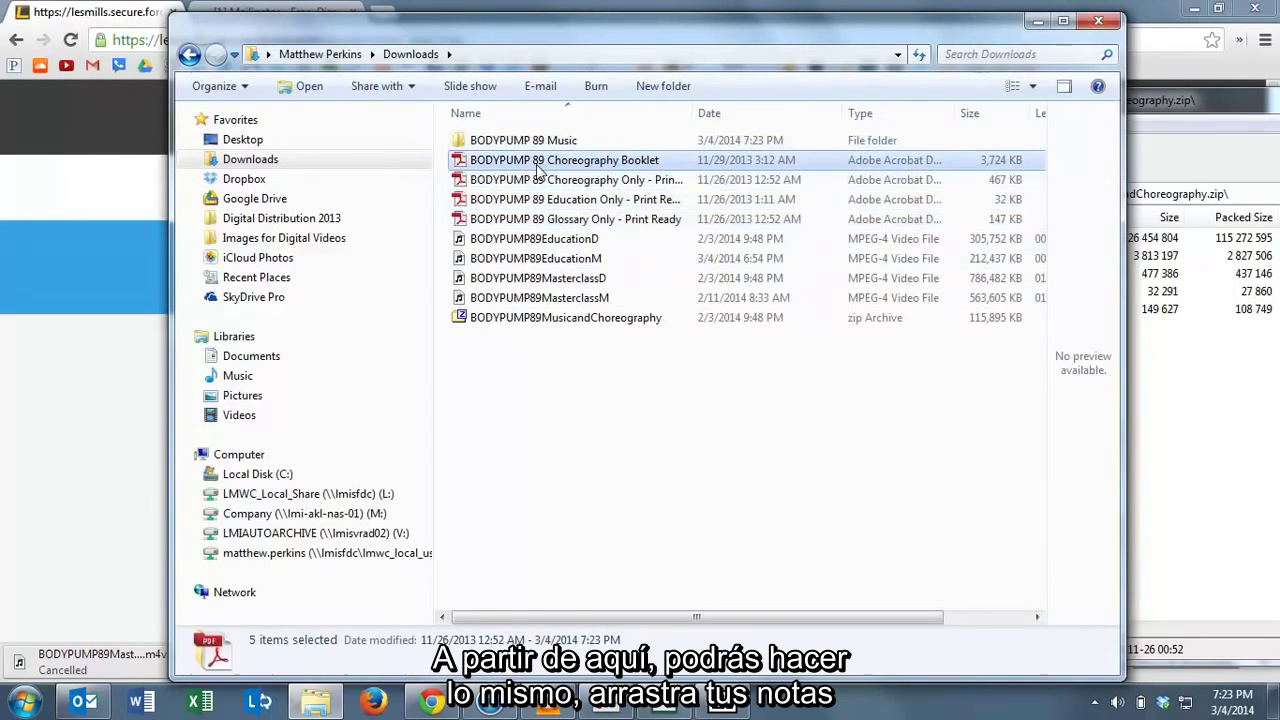
shift+click(550, 219)
drag(550, 197, 475, 298)
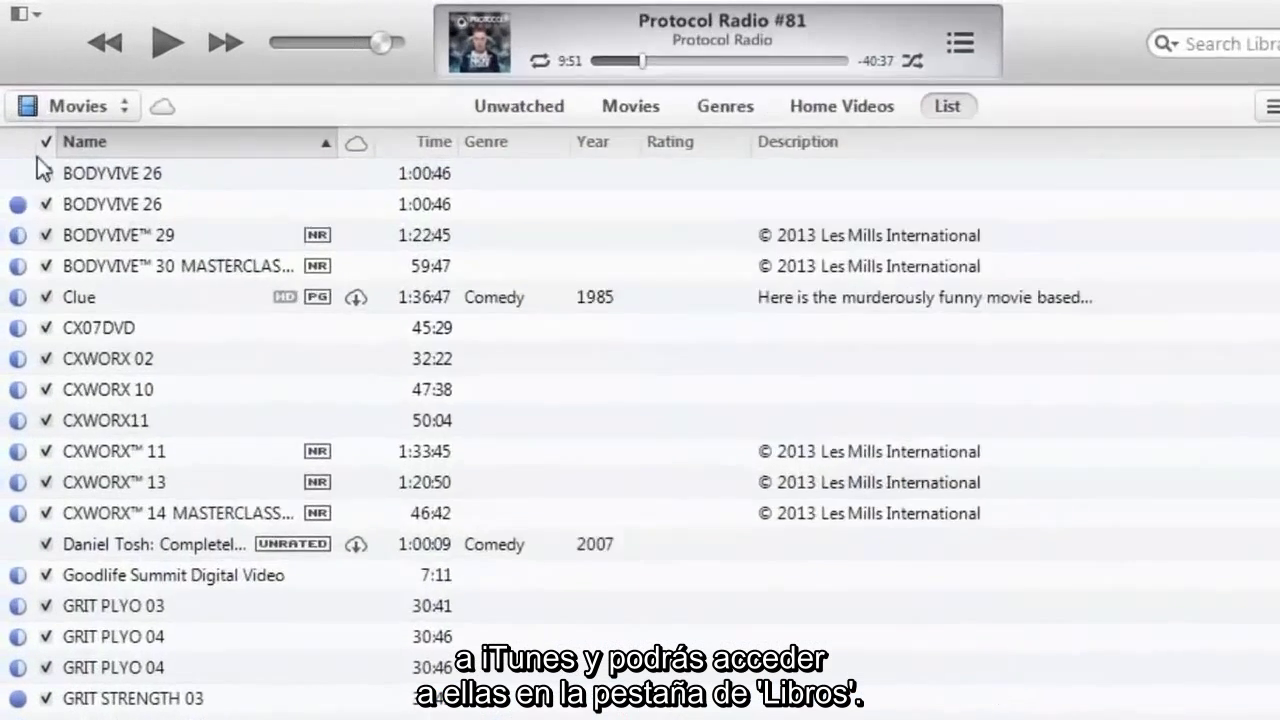
click(58, 70)
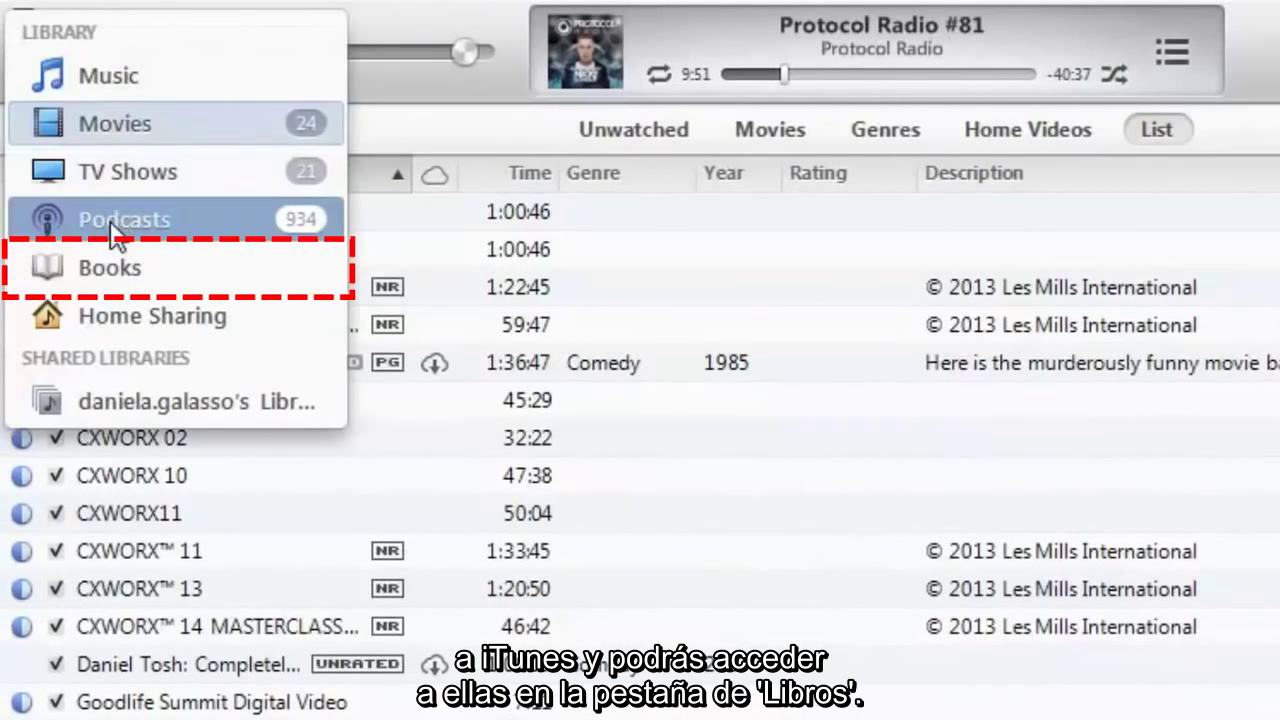
click(100, 264)
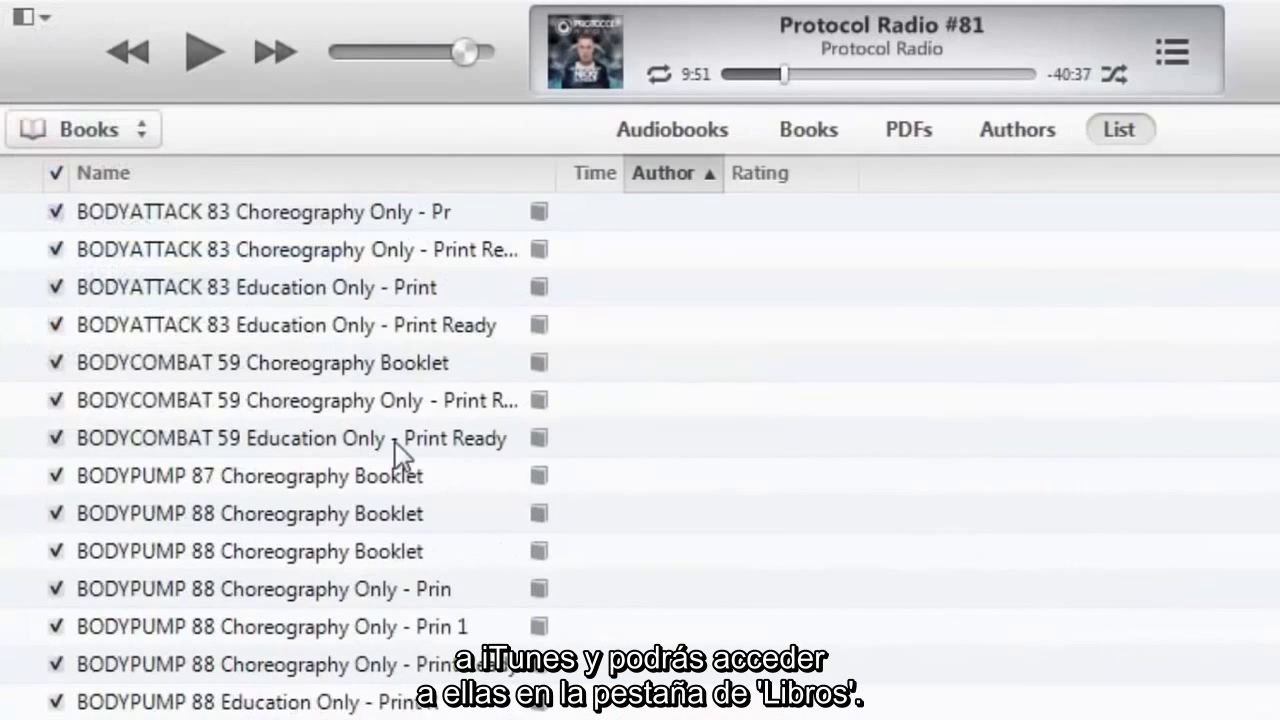
scroll(380, 580, down, 1)
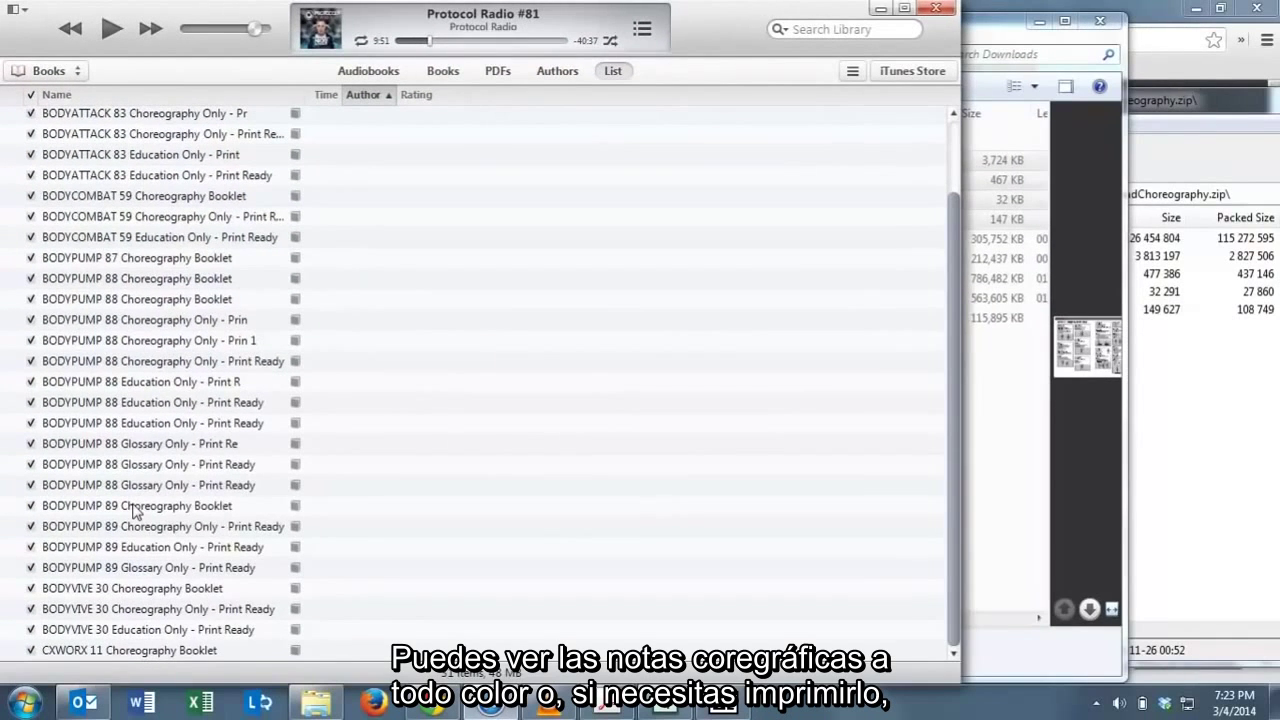
double_click(133, 506)
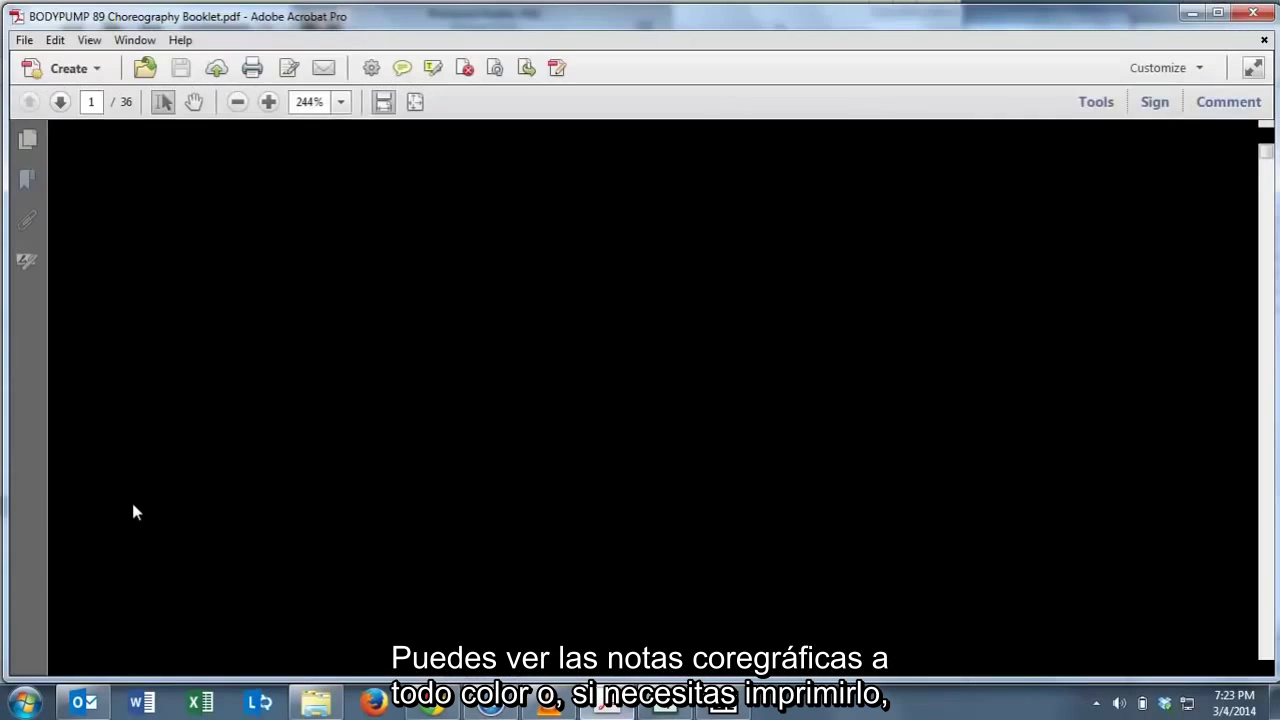
scroll(436, 207, down, 10)
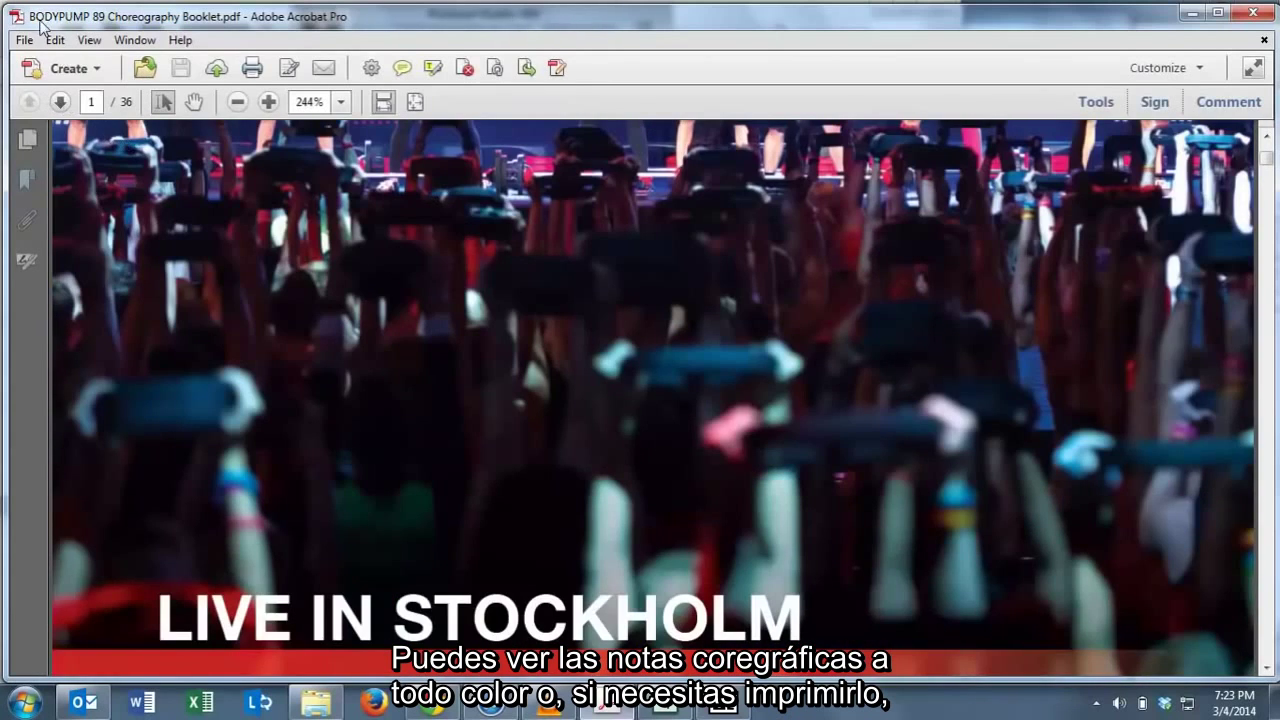
double_click(18, 15)
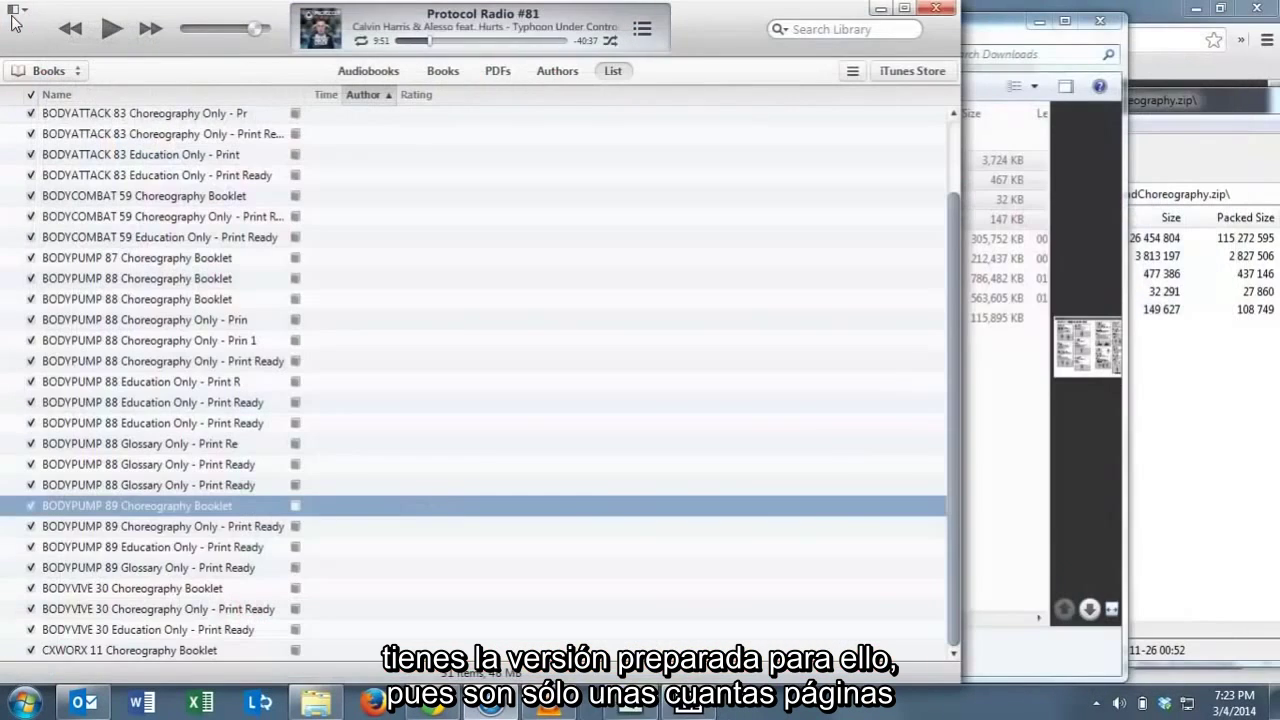
double_click(190, 527)
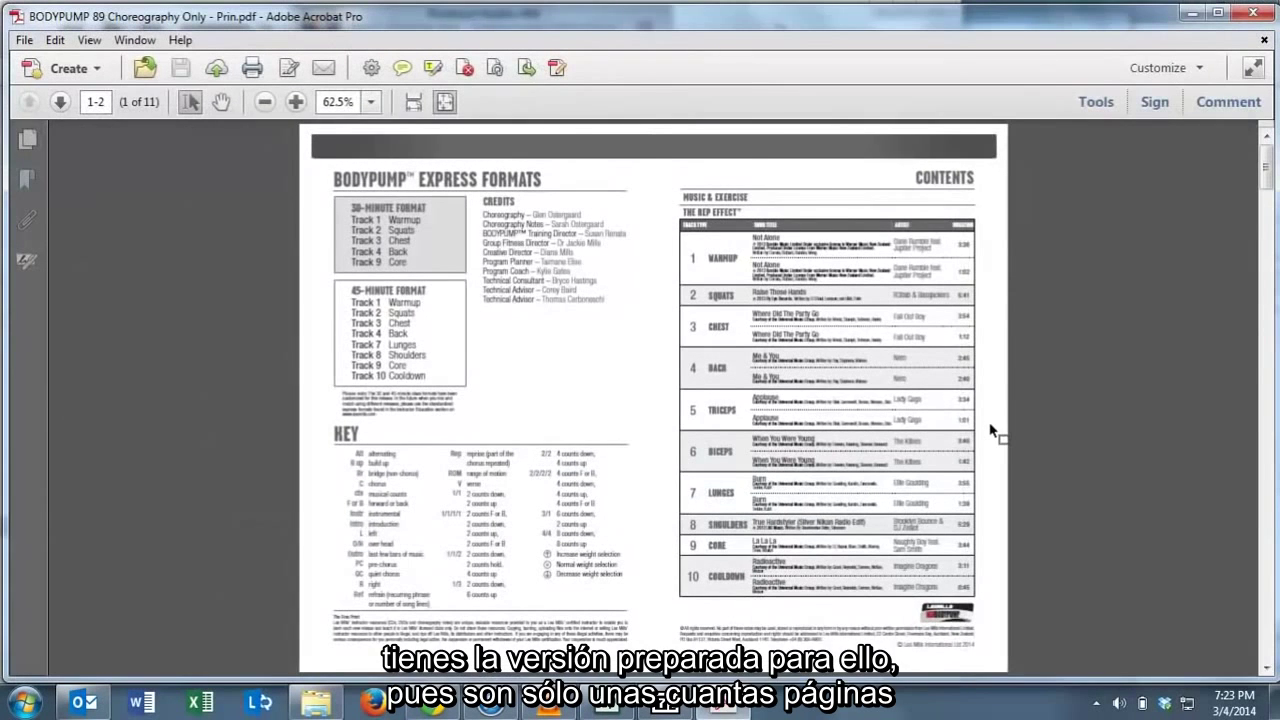
double_click(16, 16)
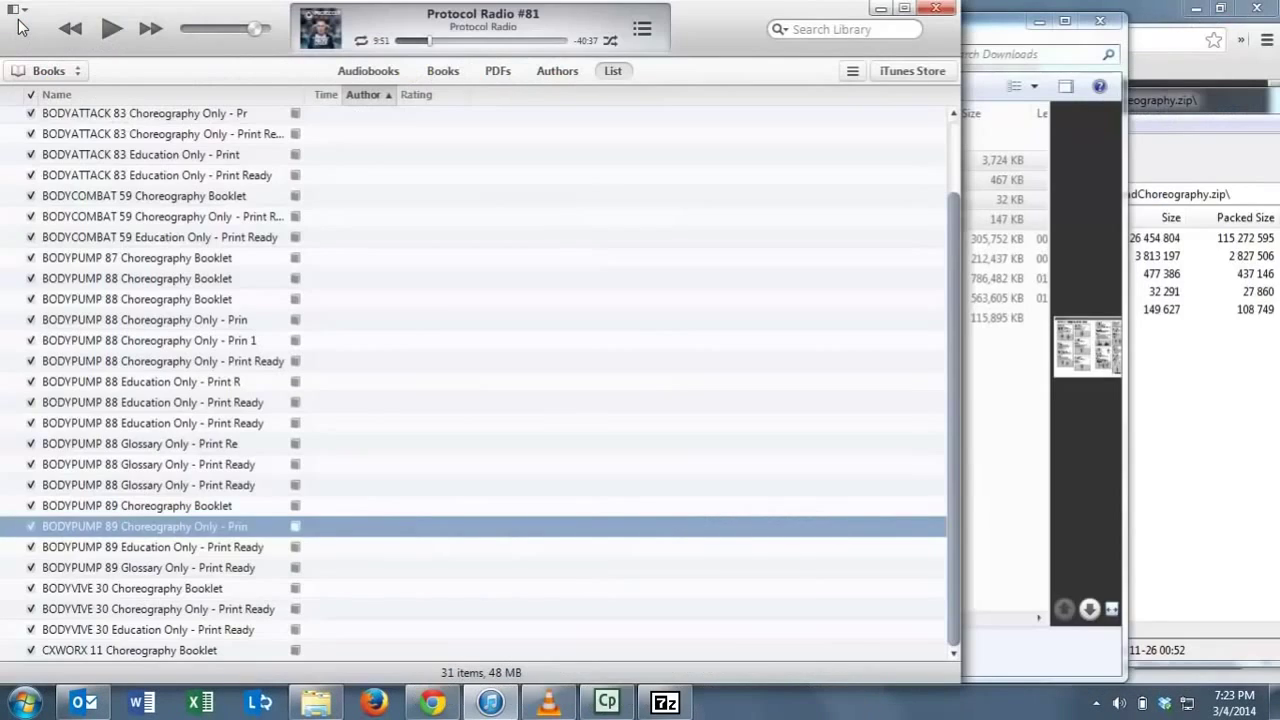
Open the BODYPUMP 89 Music folder and send its 10 tracks, Not Alone through Radioactive, to iTunes.
click(1005, 45)
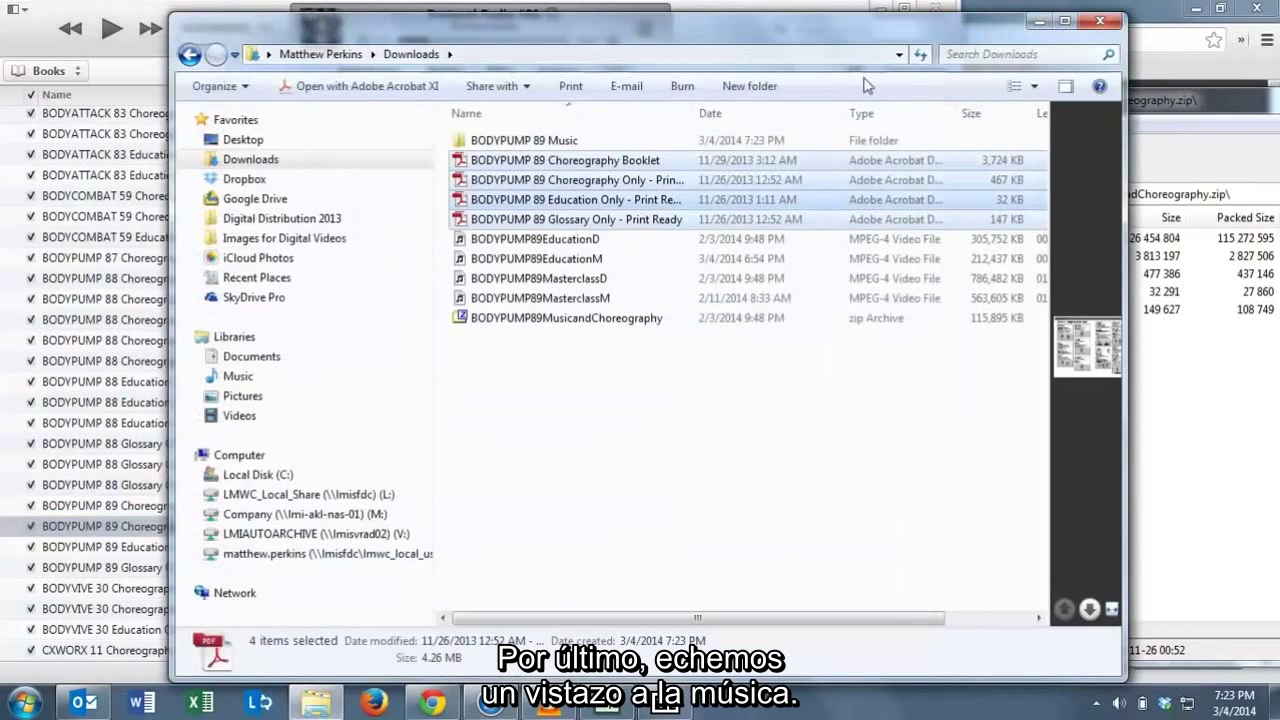
double_click(528, 143)
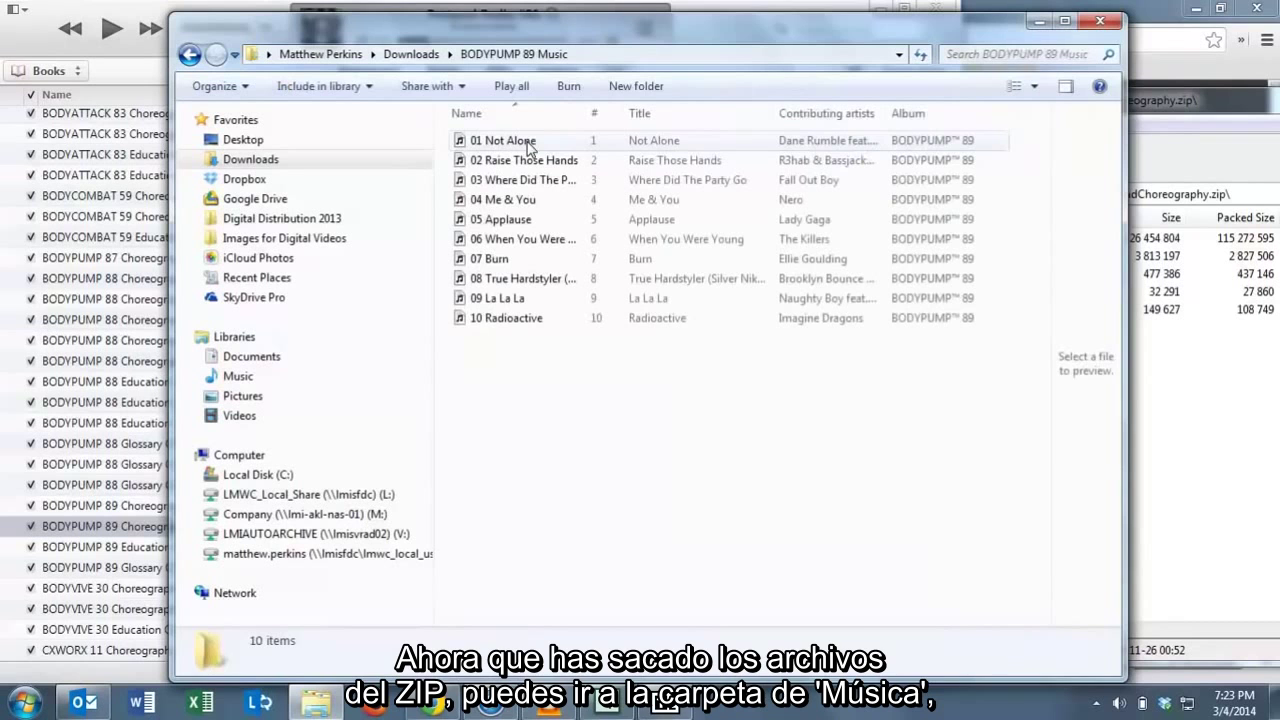
shift+click(522, 320)
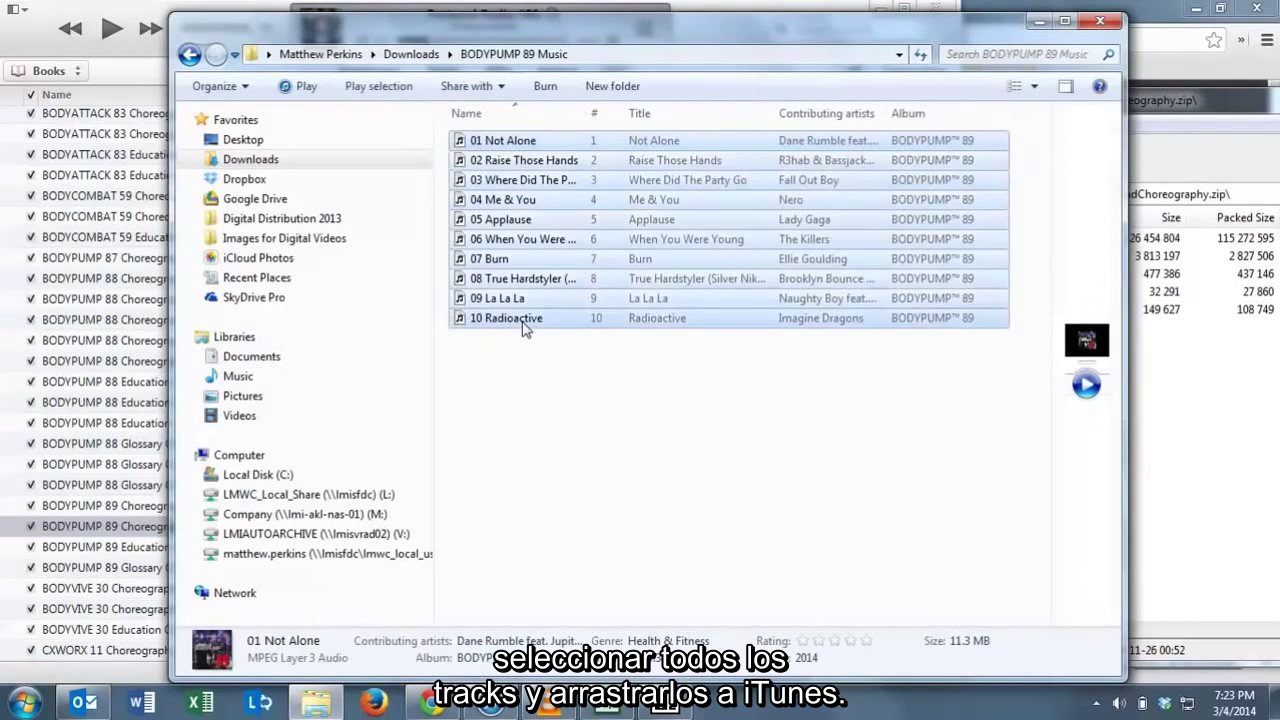
drag(522, 320, 530, 418)
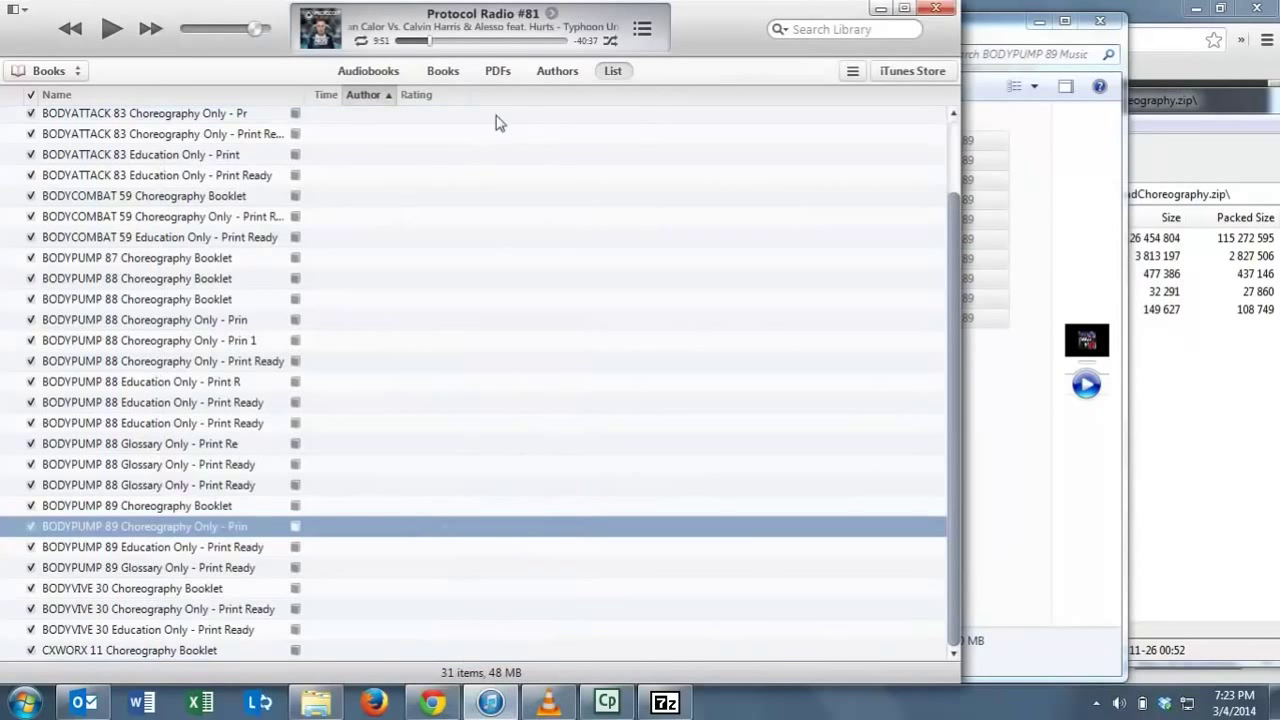
Switch iTunes to Music and search 'BODYPUMP 89' to find the Les Mills International album.
click(48, 71)
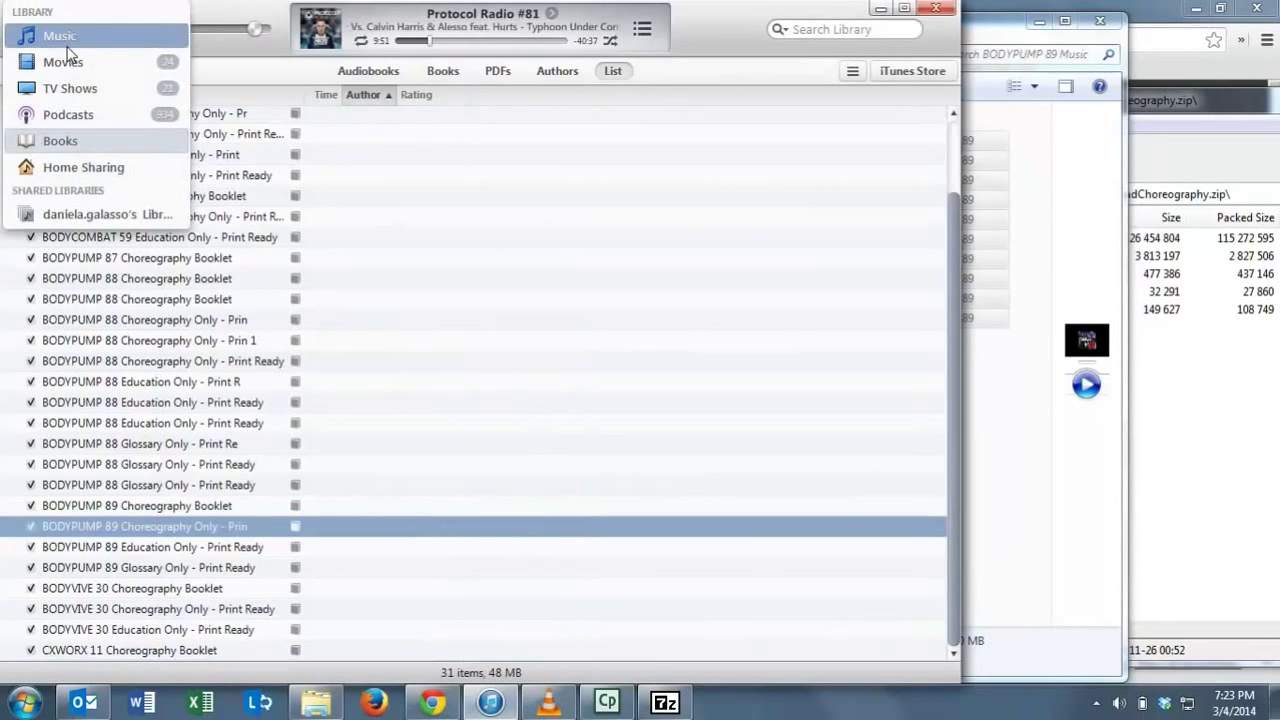
click(60, 37)
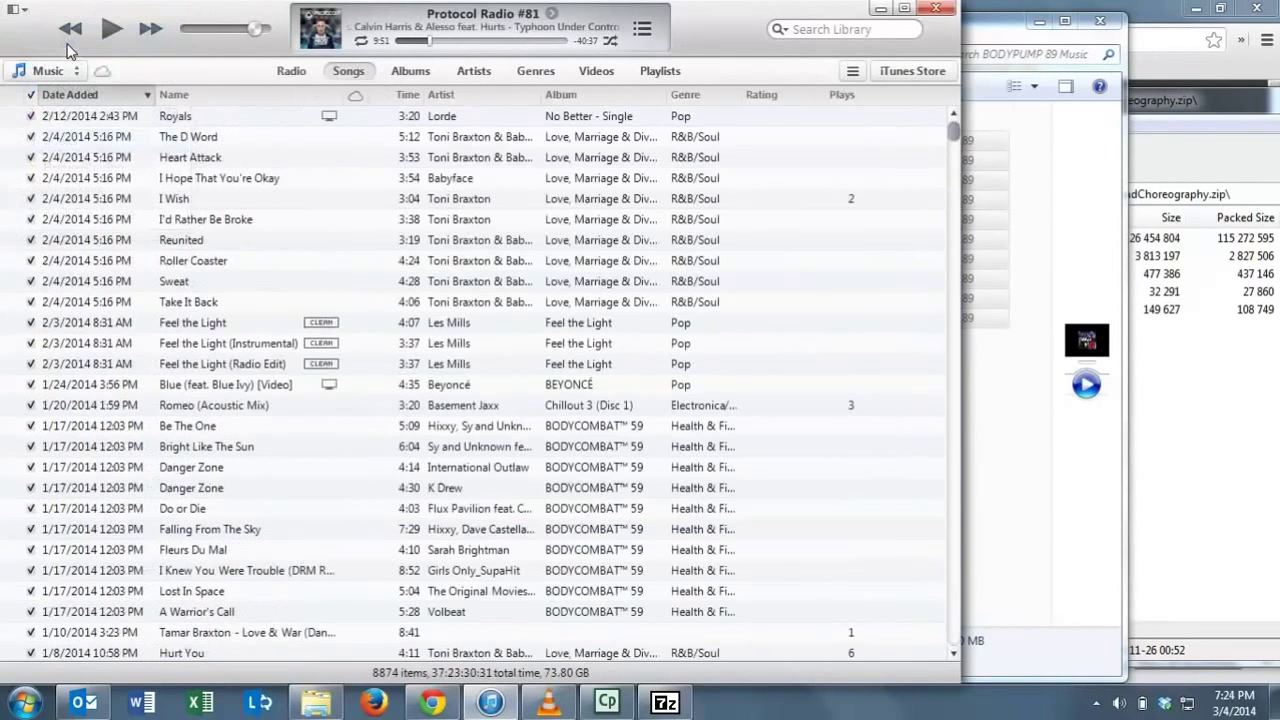
click(822, 30)
text(BODY)
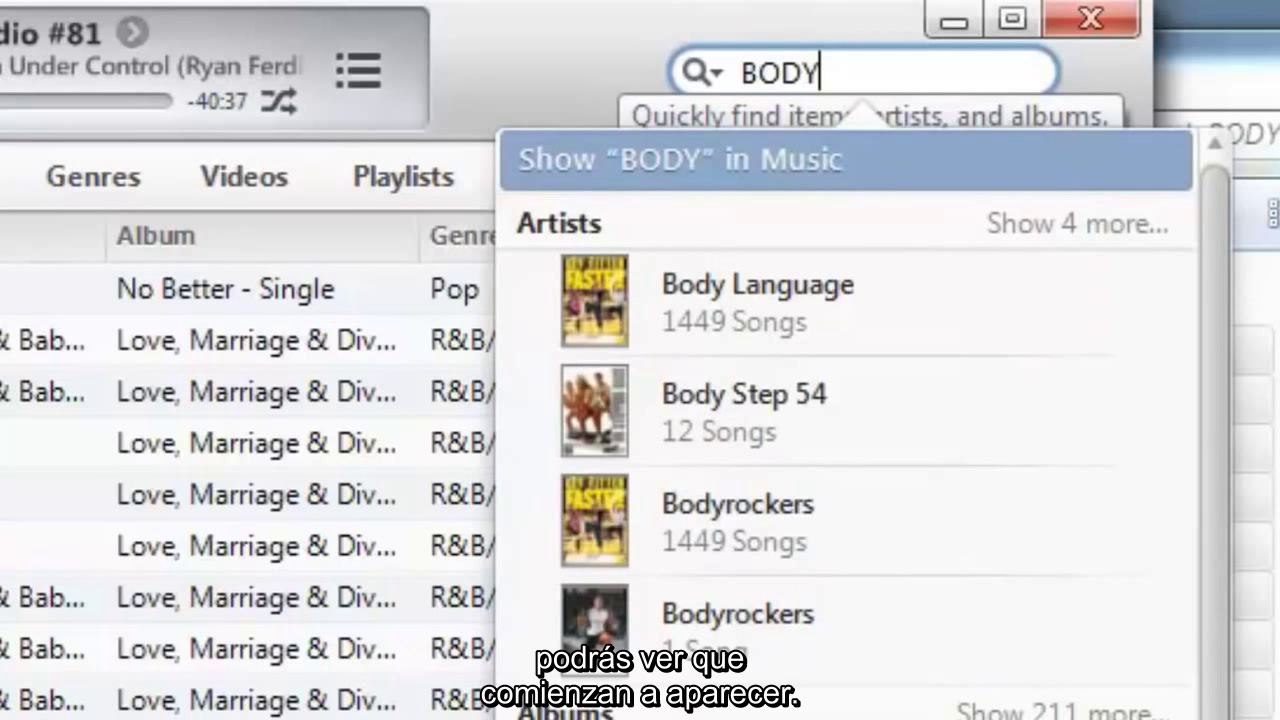
text(PUMP 89)
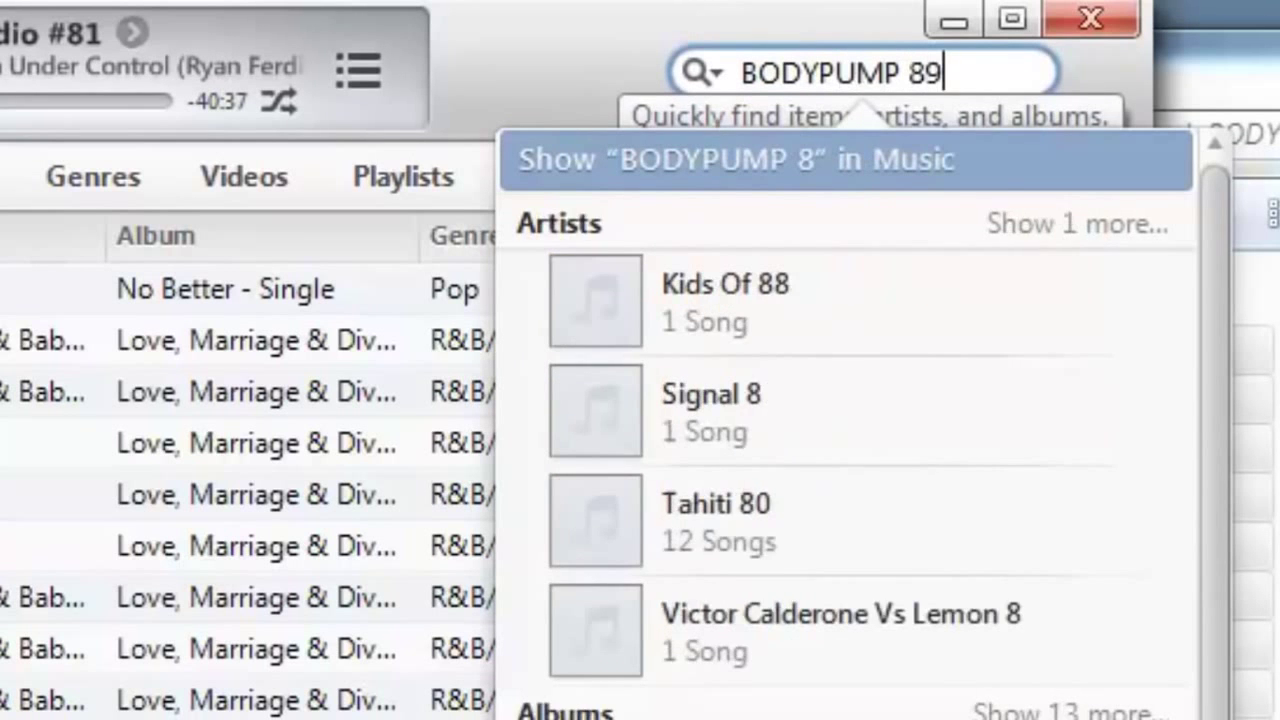
Dismiss the iTunes search suggestions, minimize iTunes, and return Explorer to the Downloads folder.
mouse_move(726, 321)
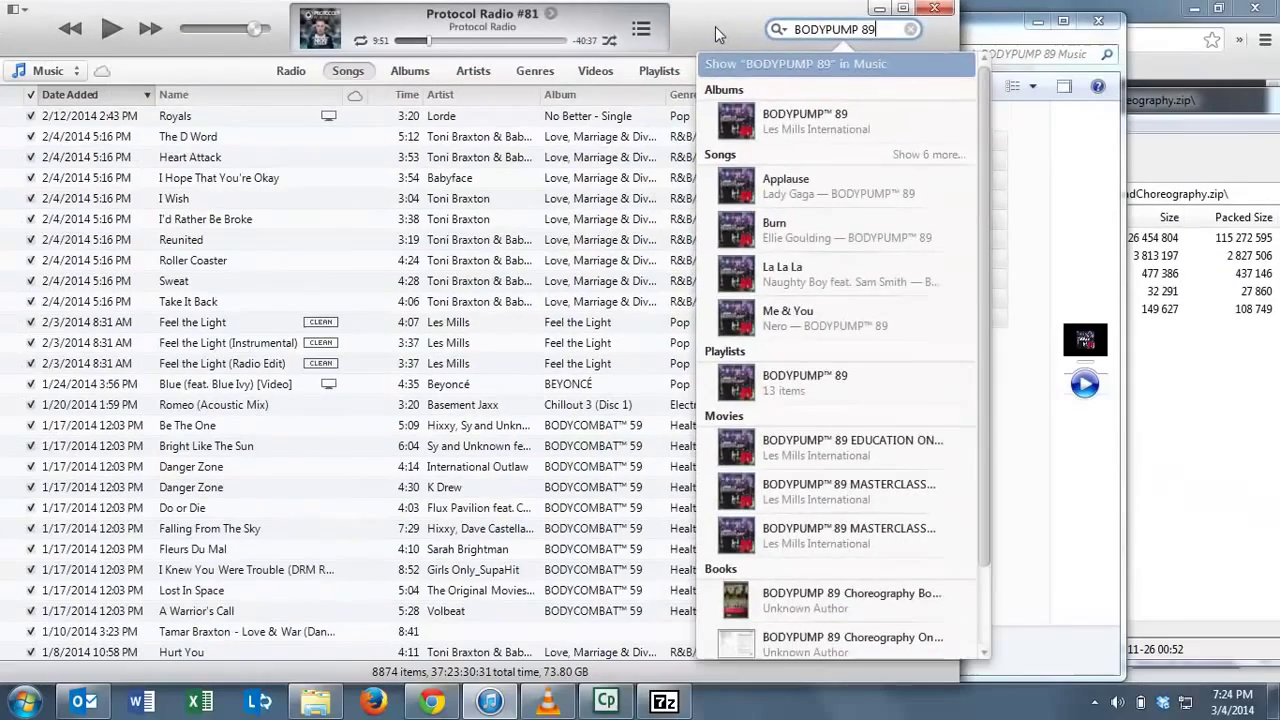
click(718, 30)
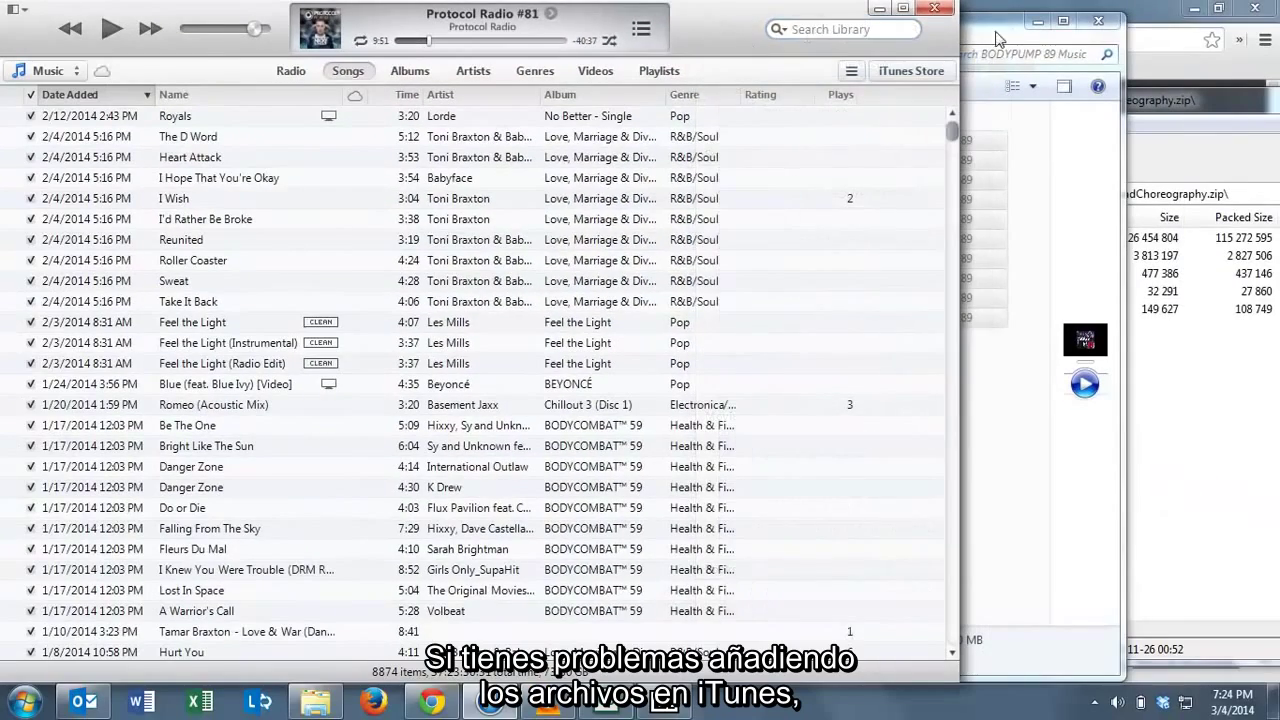
click(879, 8)
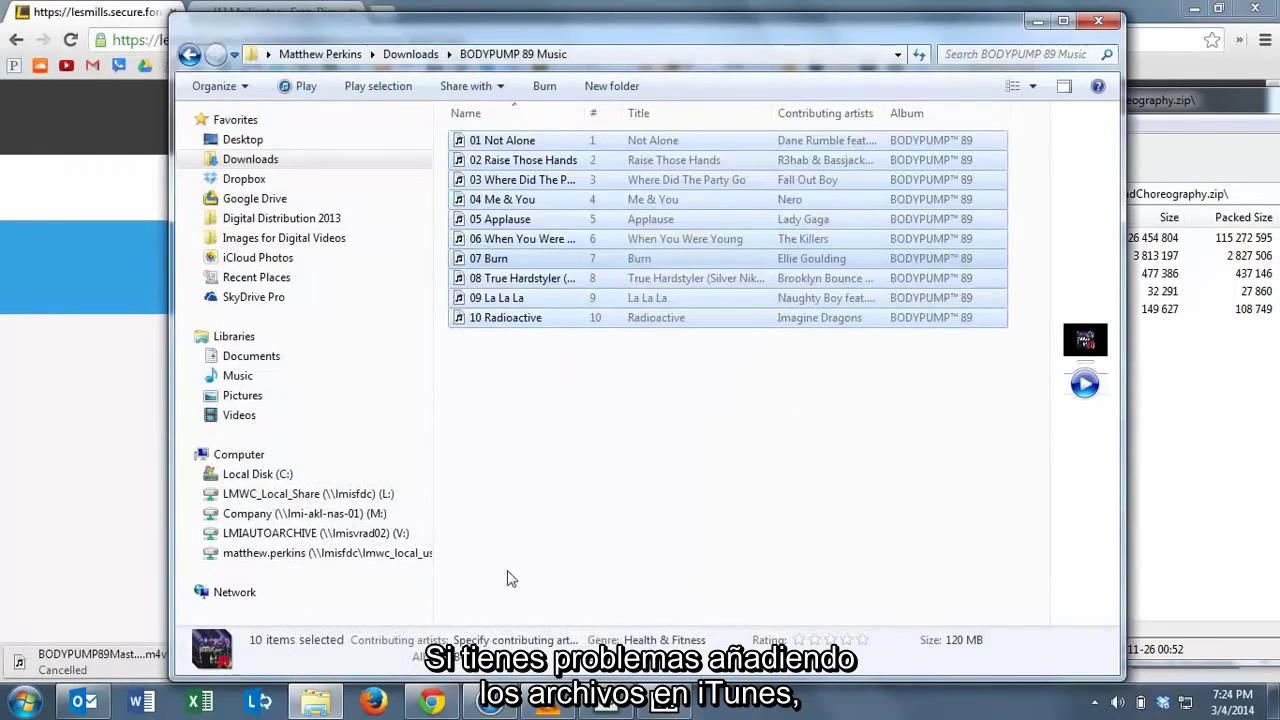
click(415, 54)
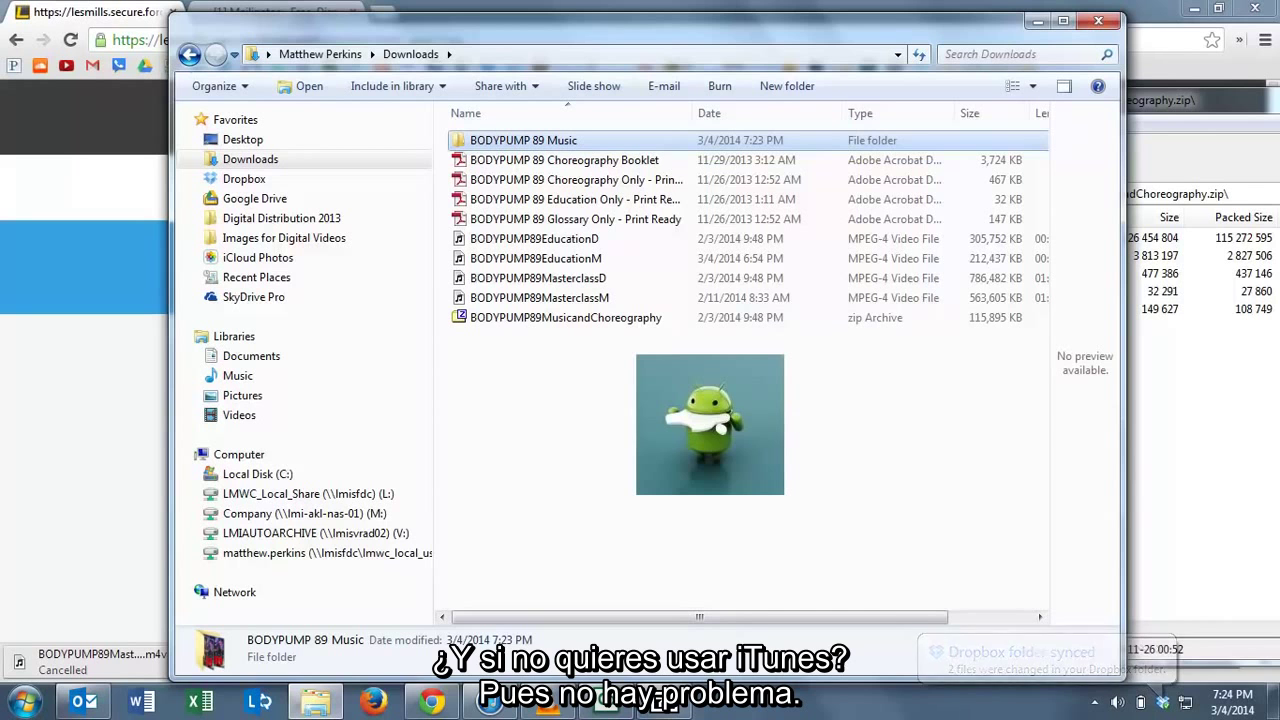
mouse_move(566, 710)
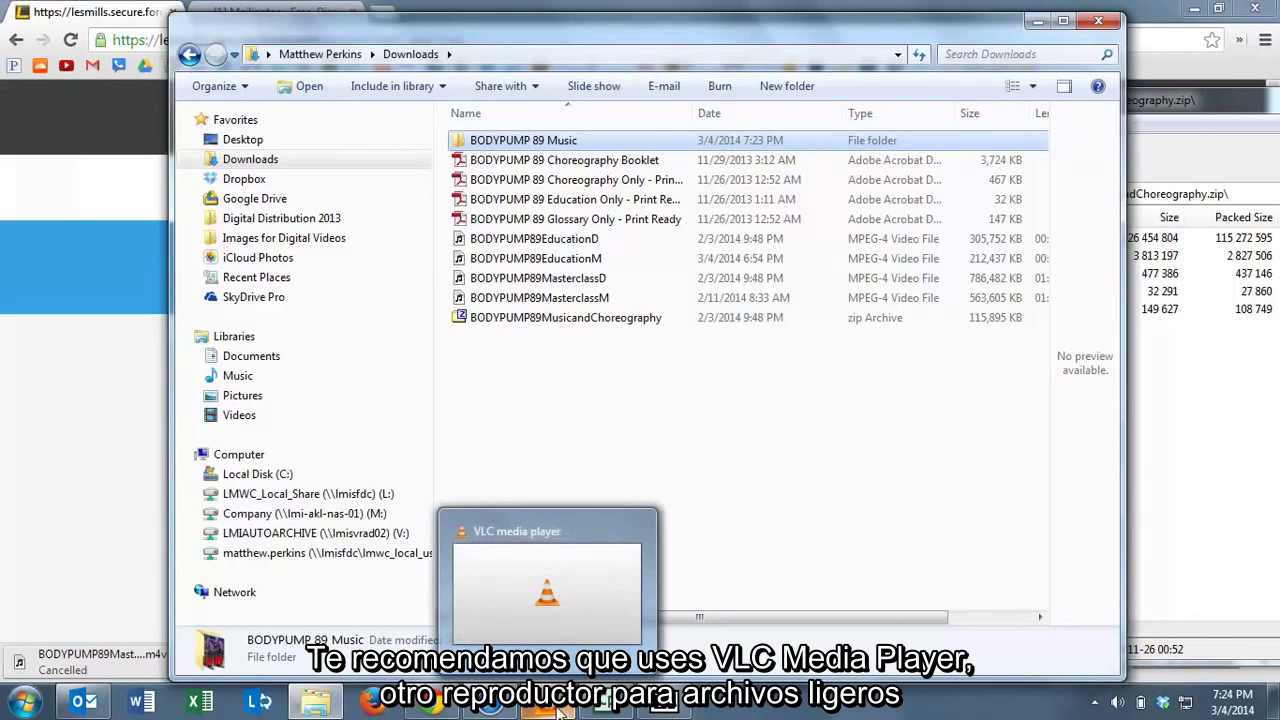
mouse_move(566, 620)
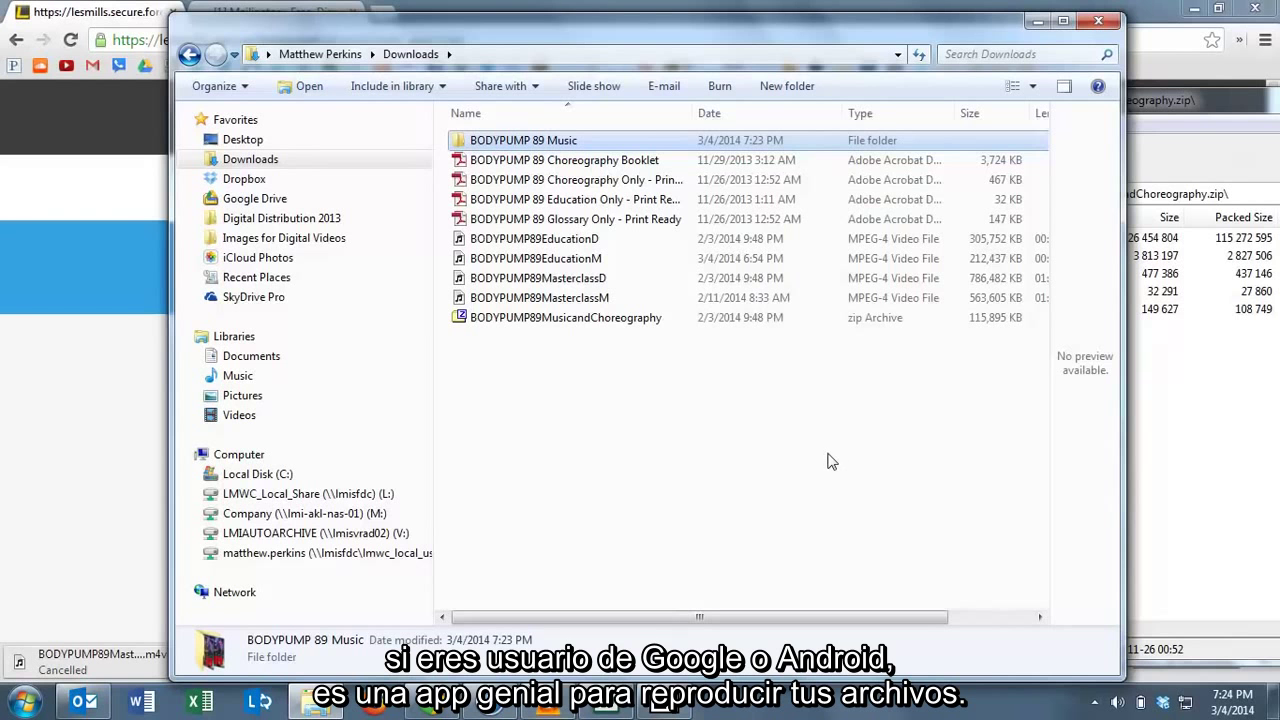
click(545, 245)
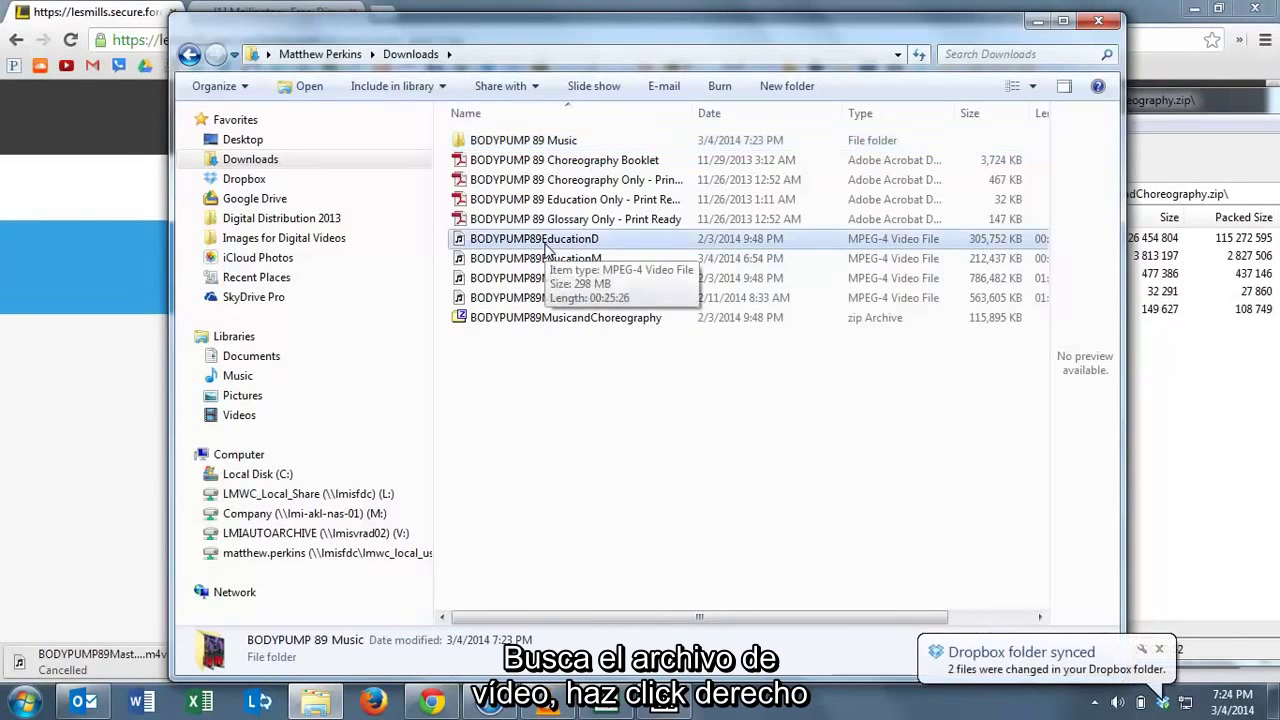
right_click(545, 245)
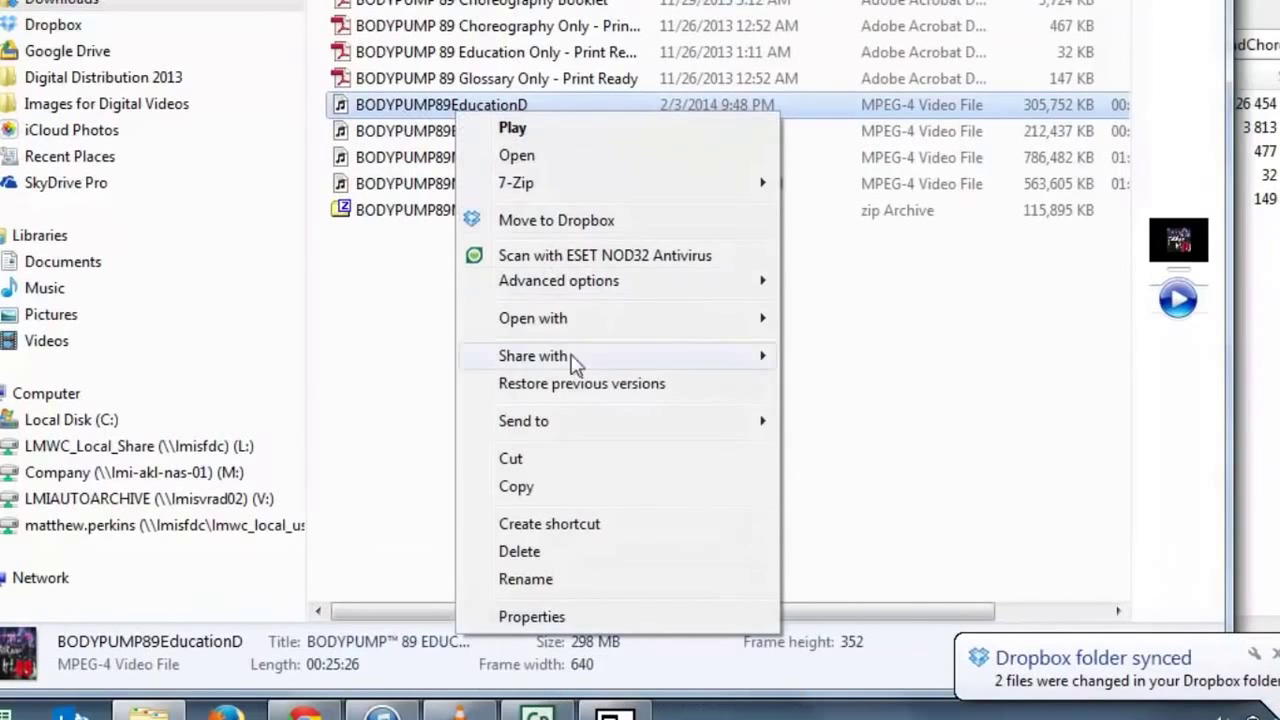
mouse_move(551, 318)
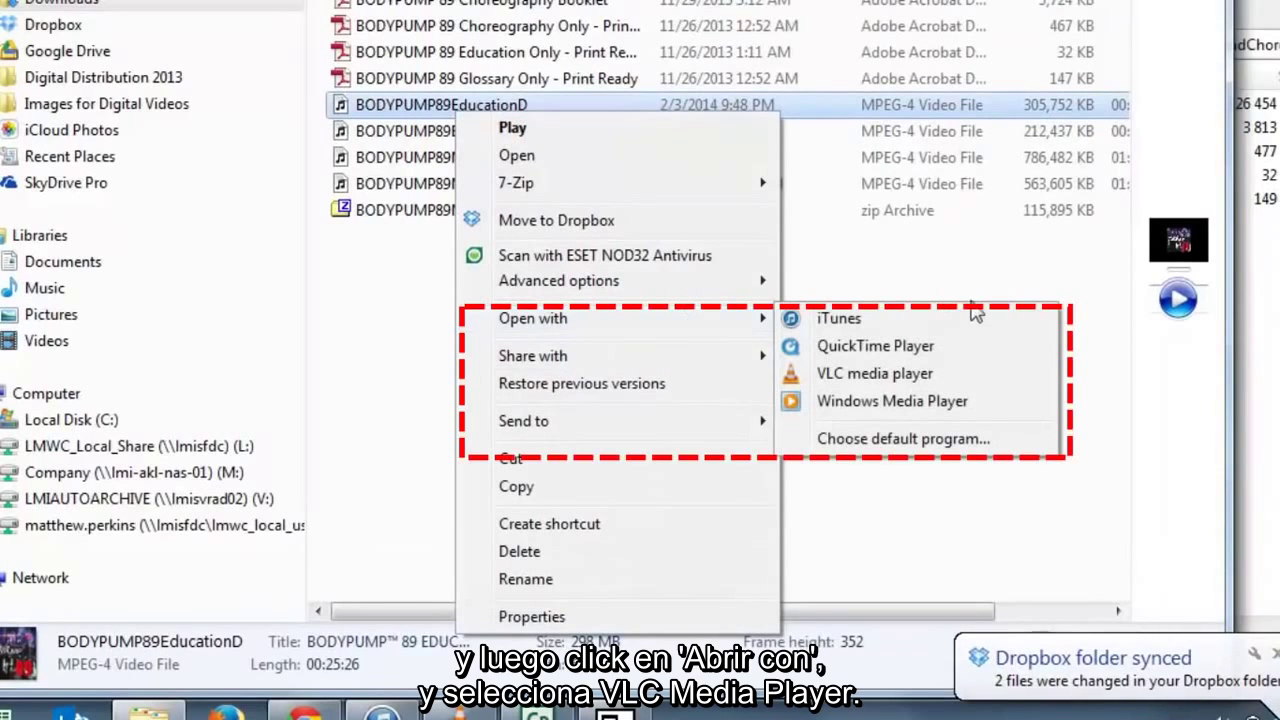
click(898, 380)
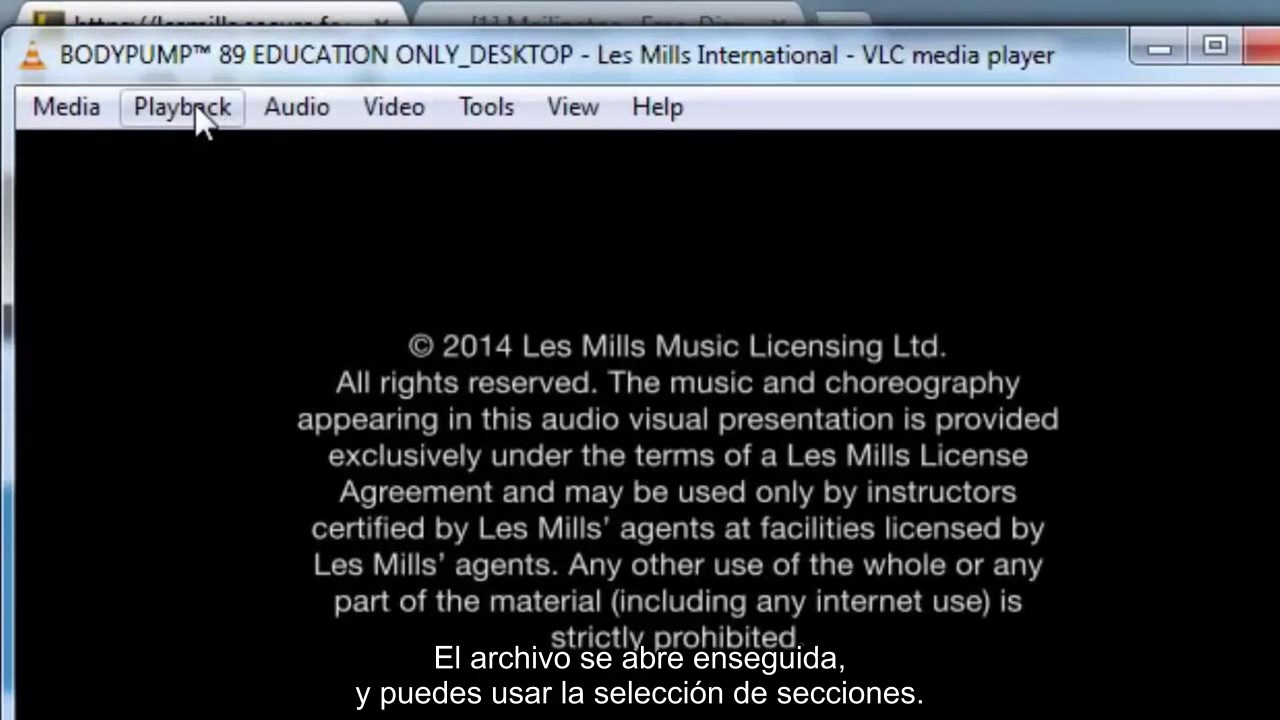
click(118, 62)
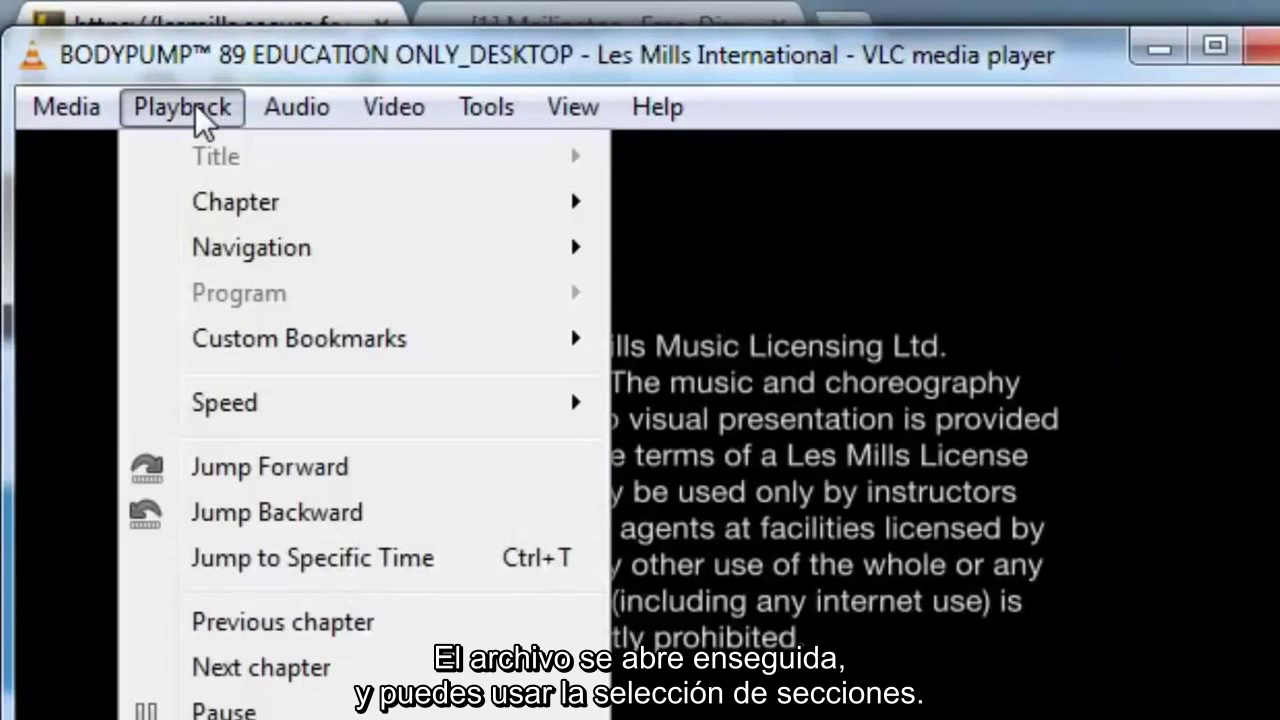
mouse_move(232, 195)
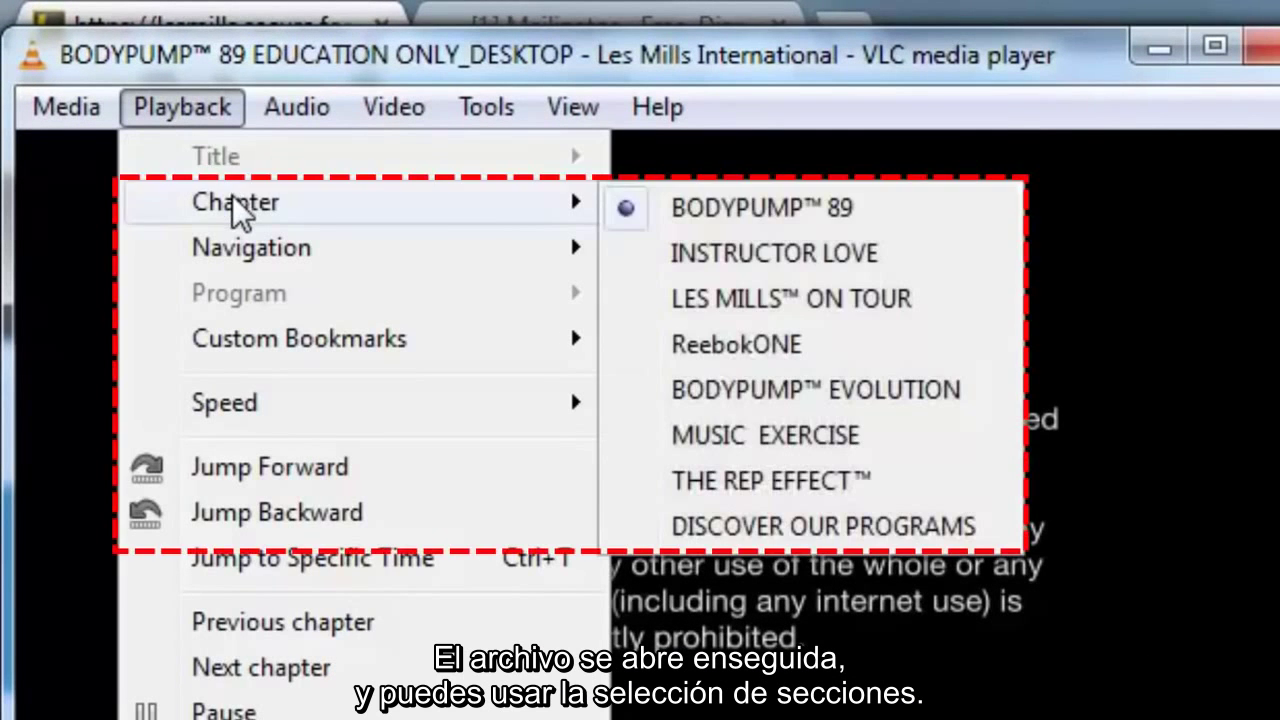
mouse_move(296, 107)
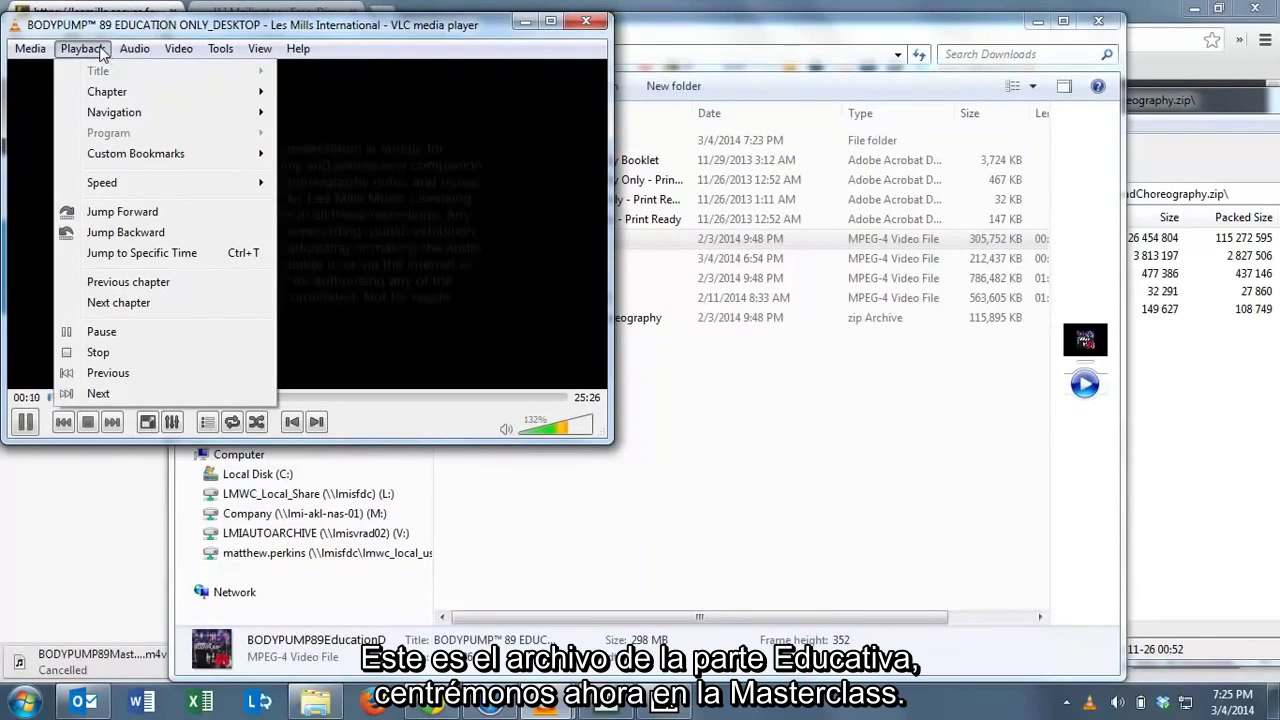
click(591, 20)
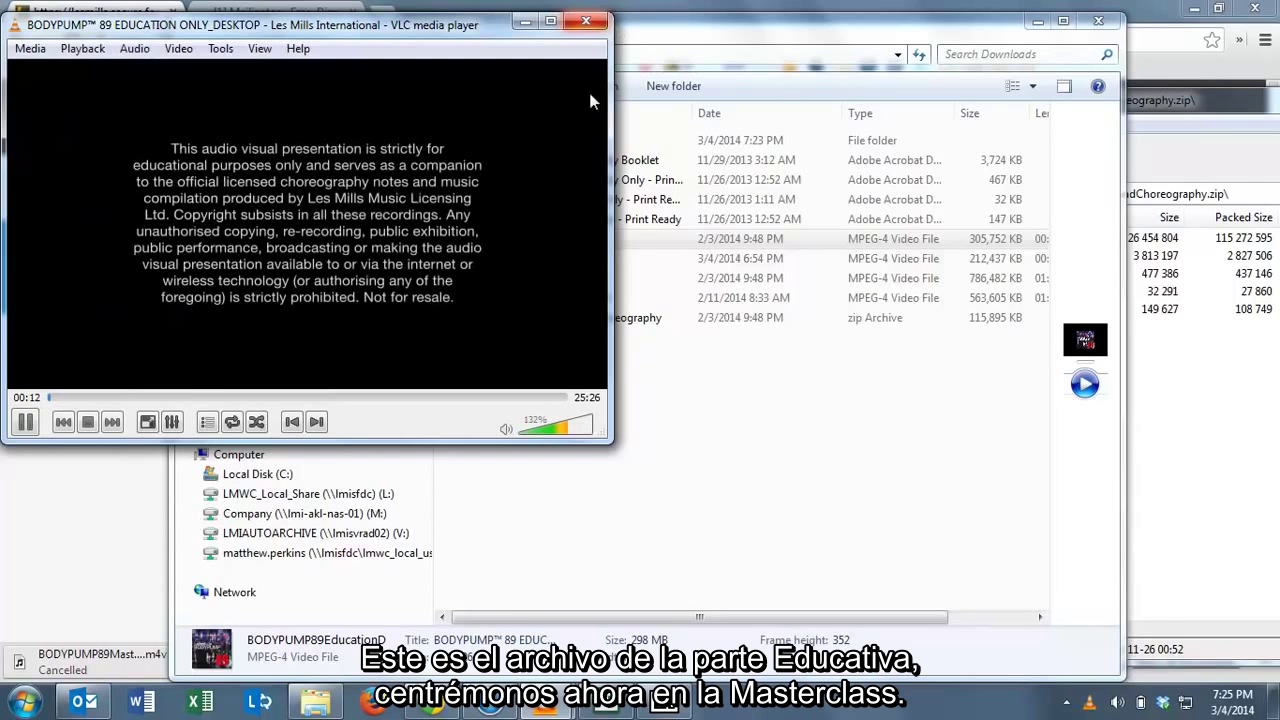
click(601, 14)
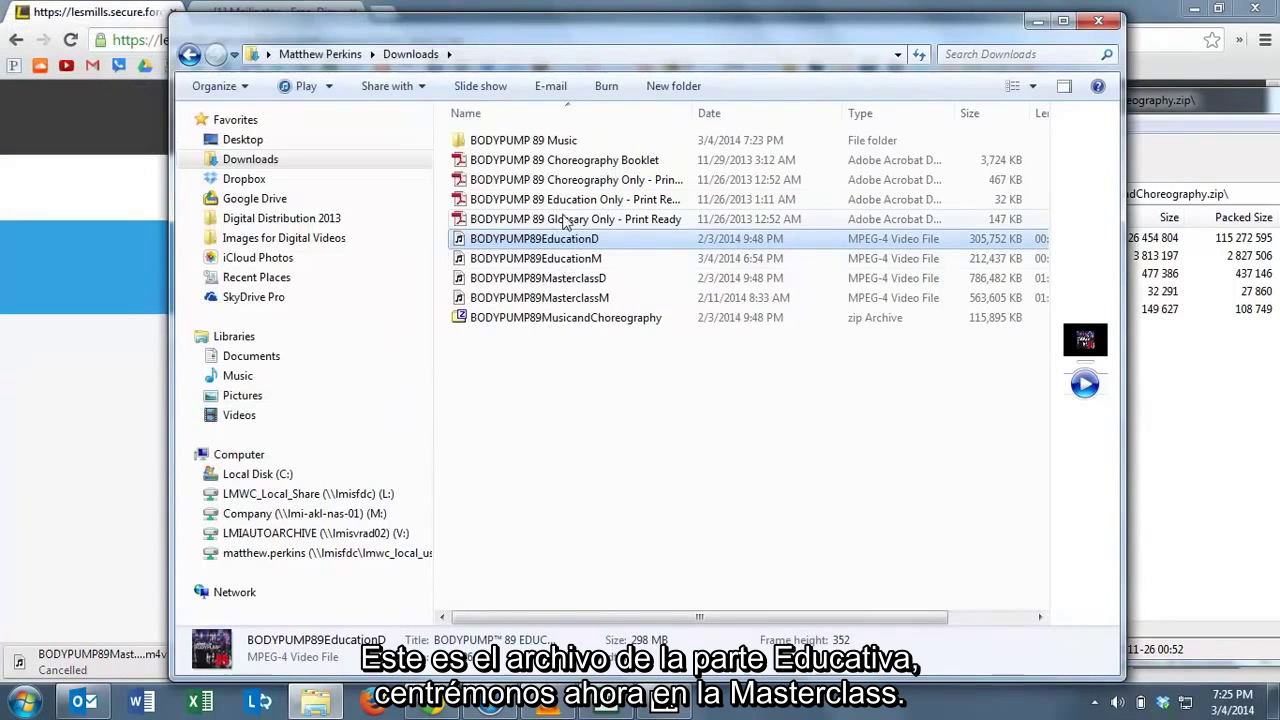
right_click(530, 285)
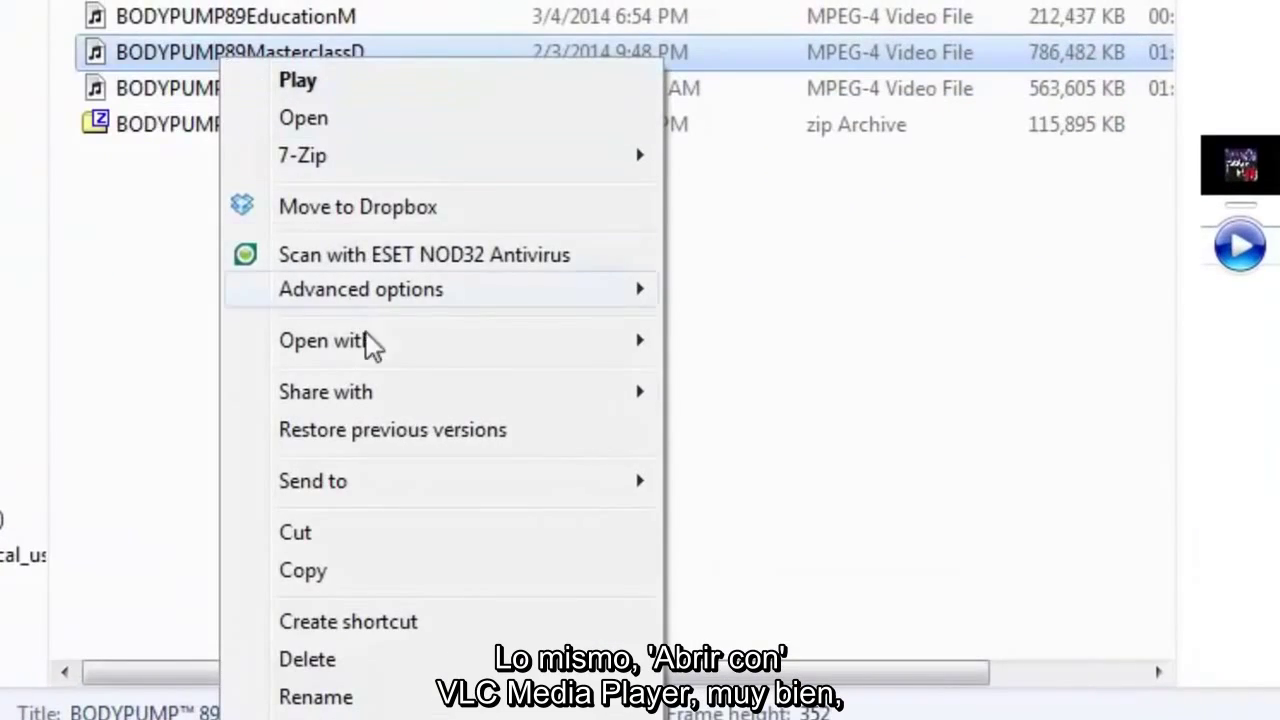
mouse_move(471, 349)
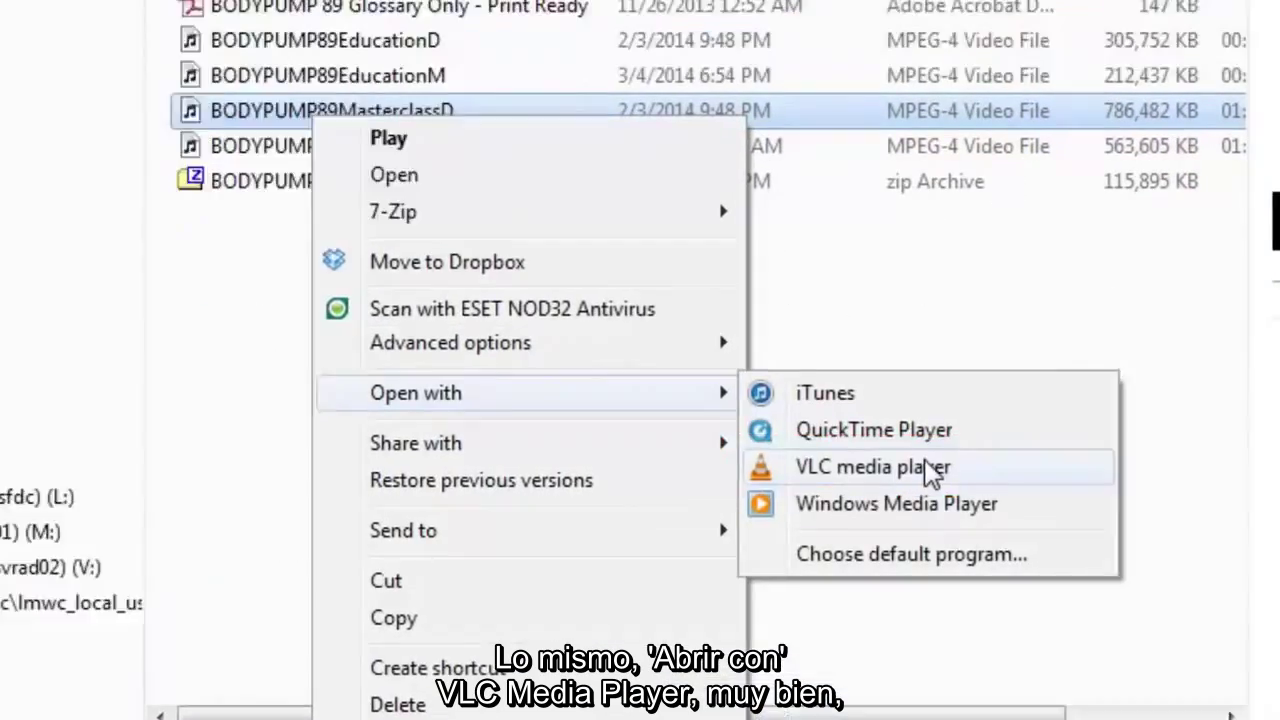
click(930, 472)
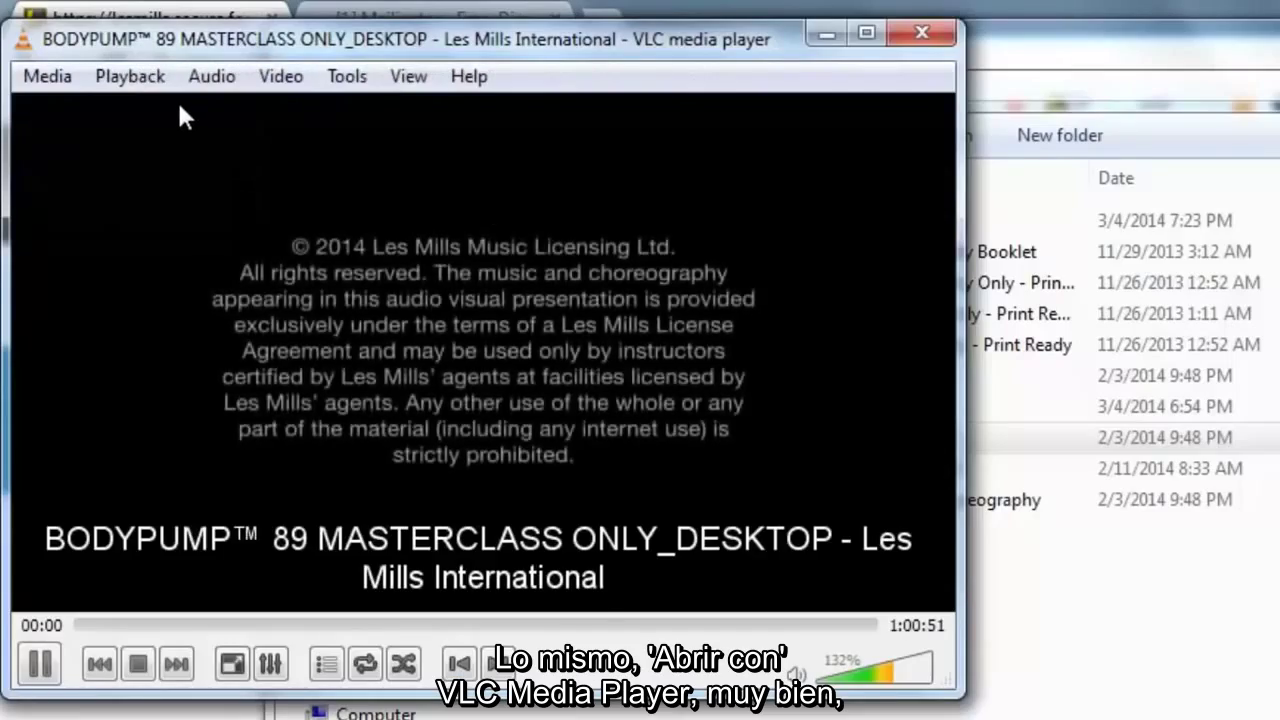
click(150, 80)
mouse_move(278, 236)
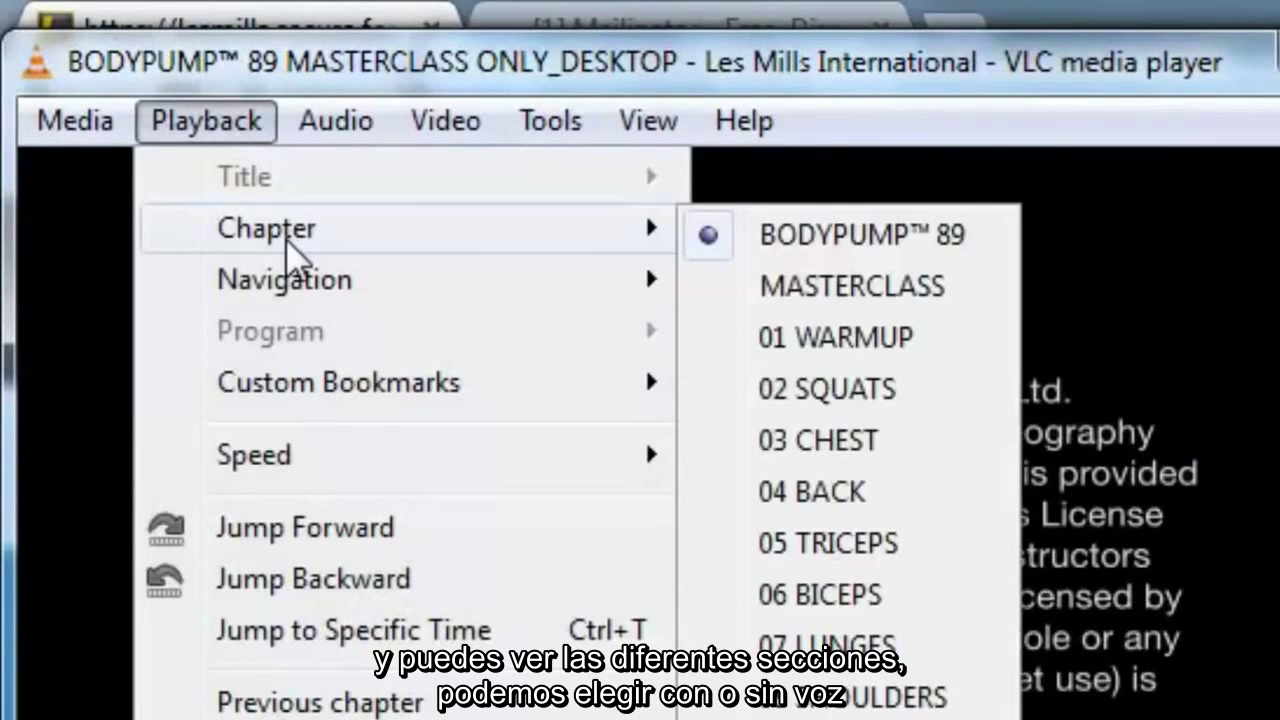
mouse_move(349, 129)
mouse_move(378, 185)
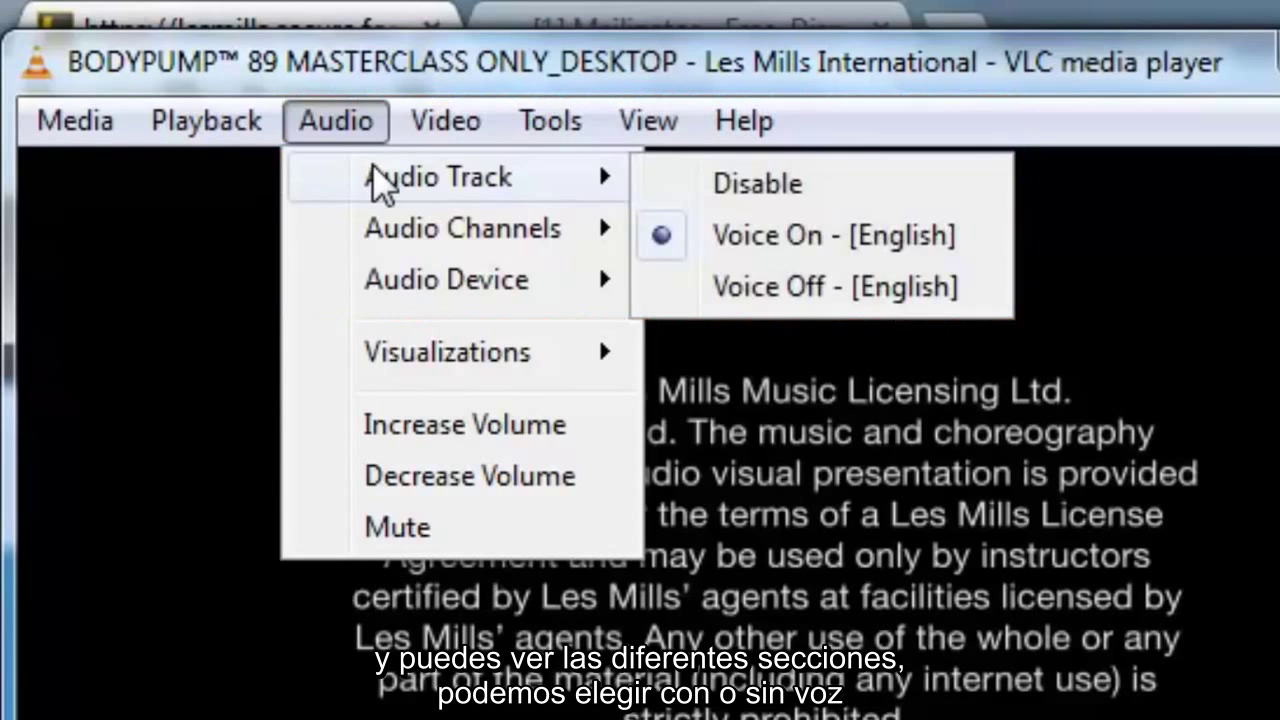
mouse_move(438, 124)
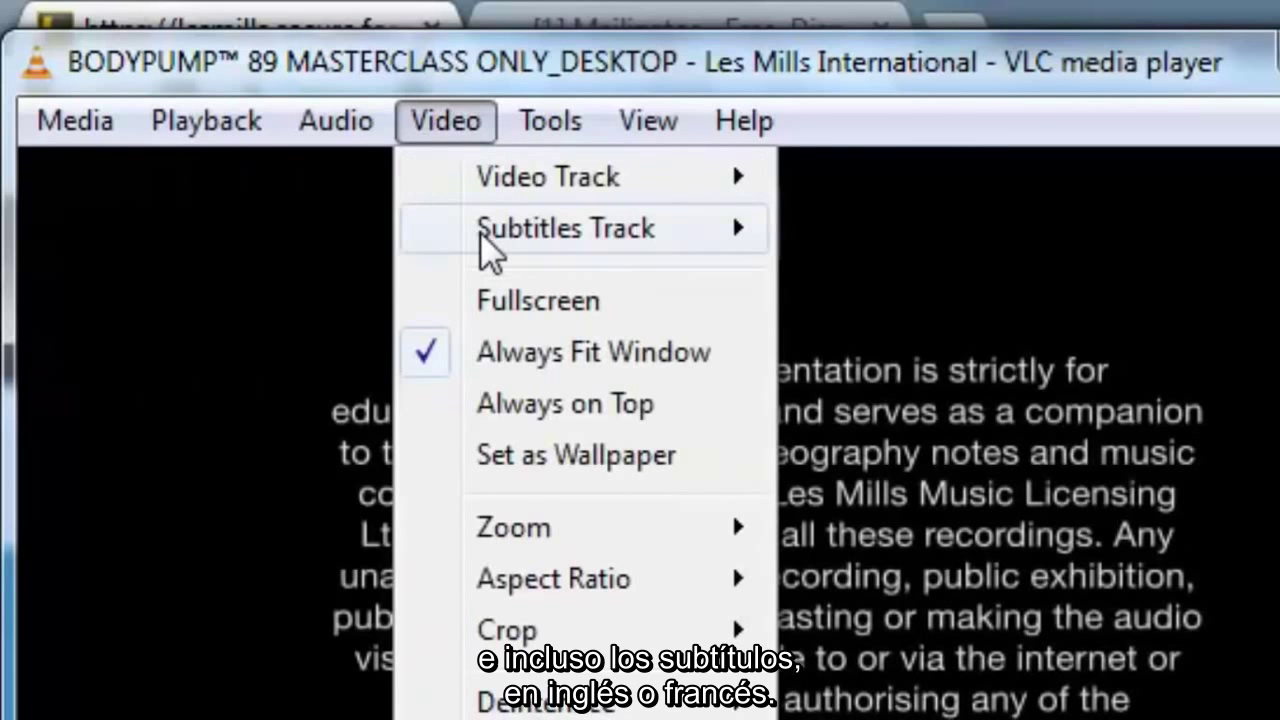
mouse_move(487, 250)
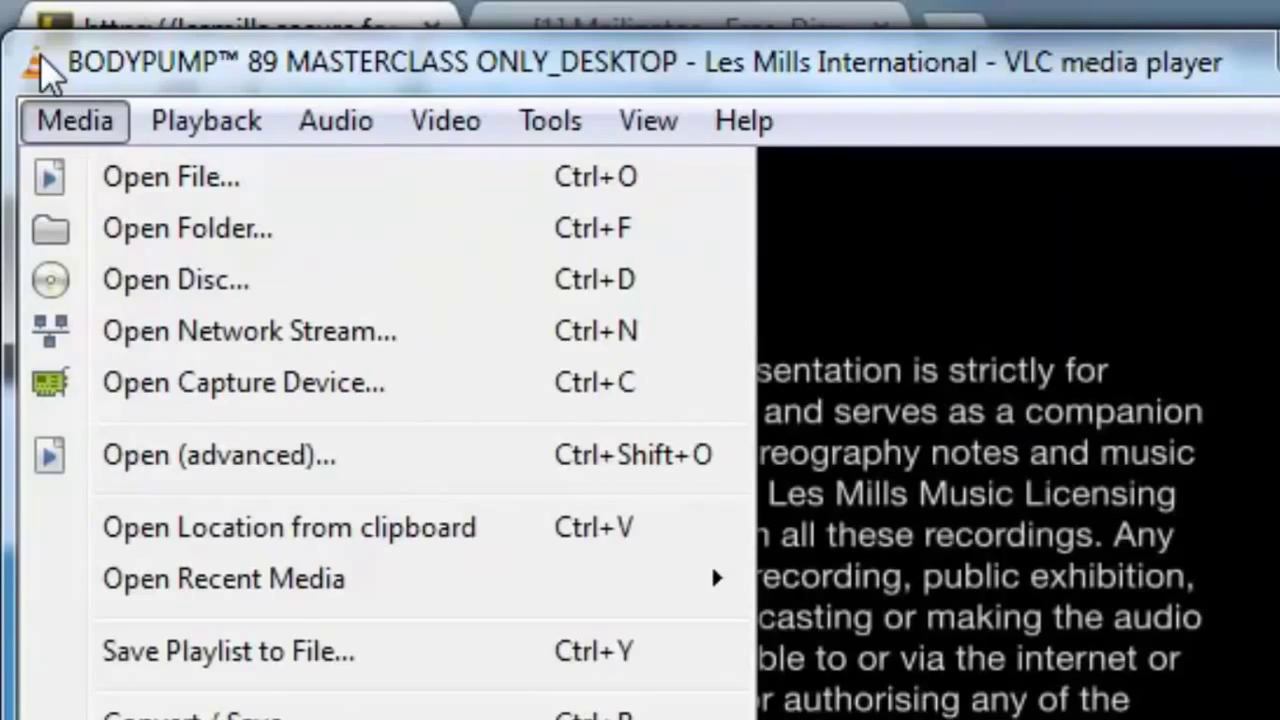
click(38, 70)
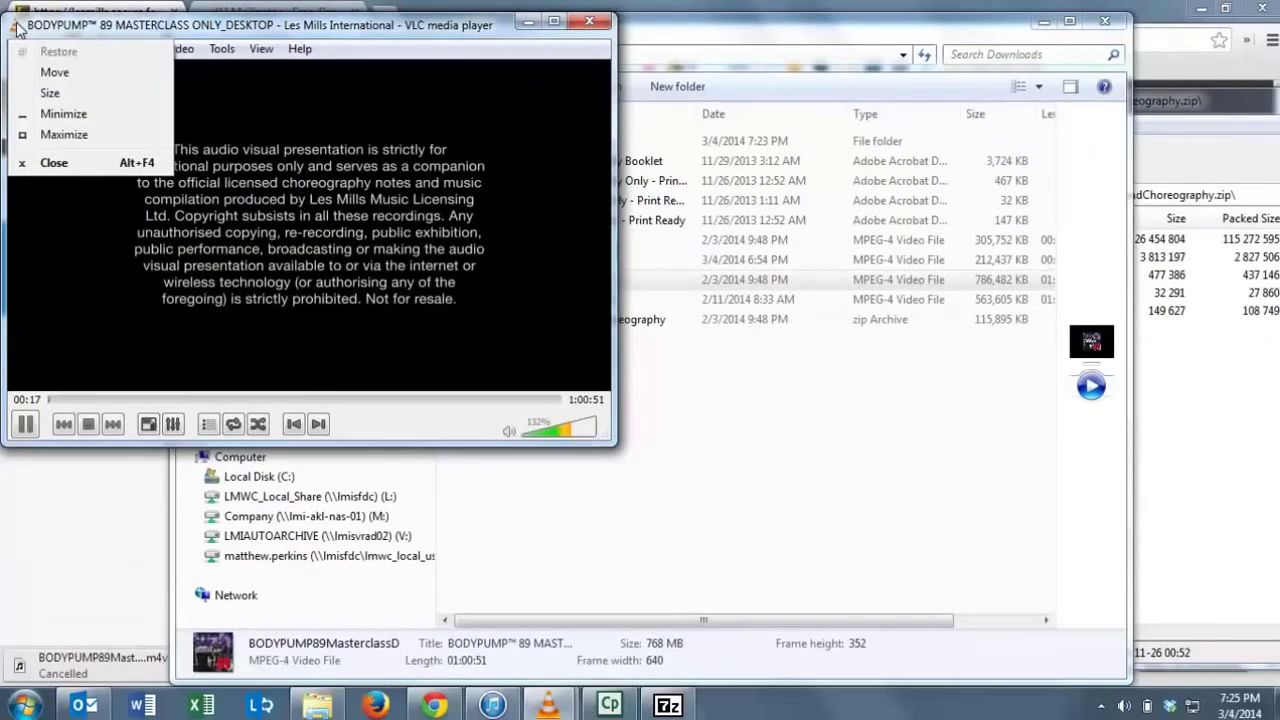
click(589, 21)
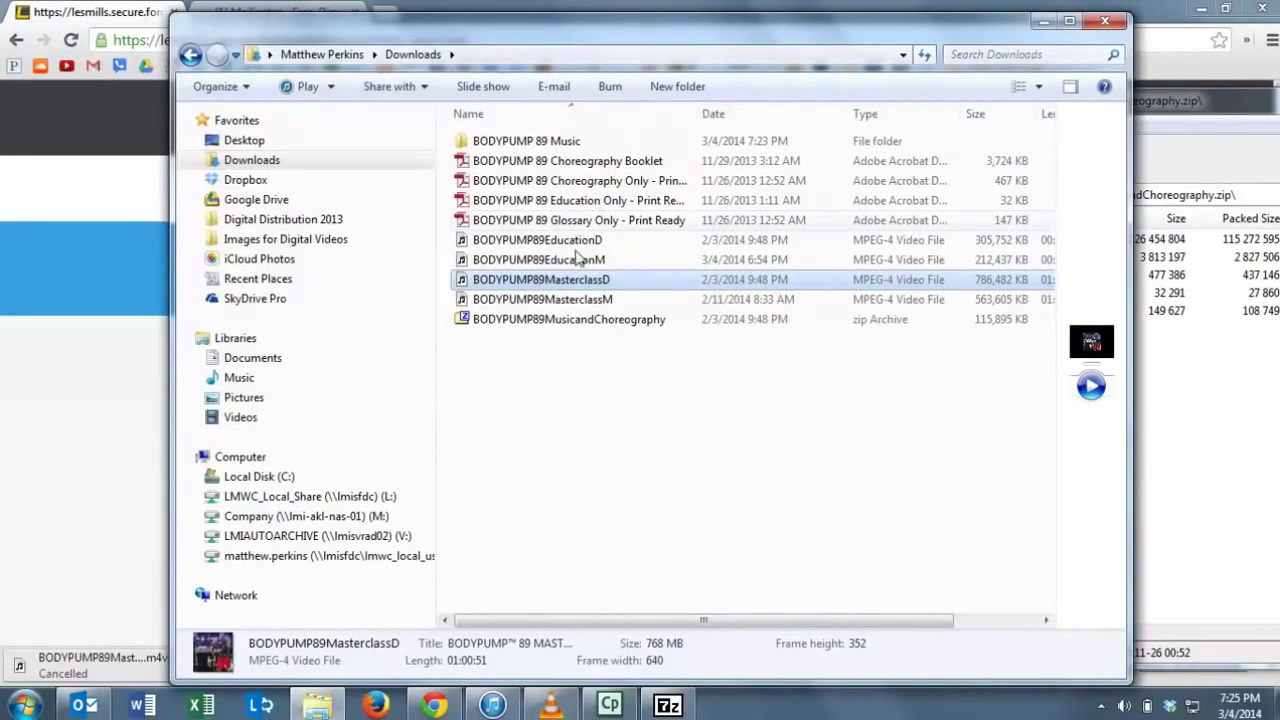
Open the BODYPUMP 89 Choreography Booklet in Acrobat, zoom its cover to 600%, then back to page width.
double_click(562, 162)
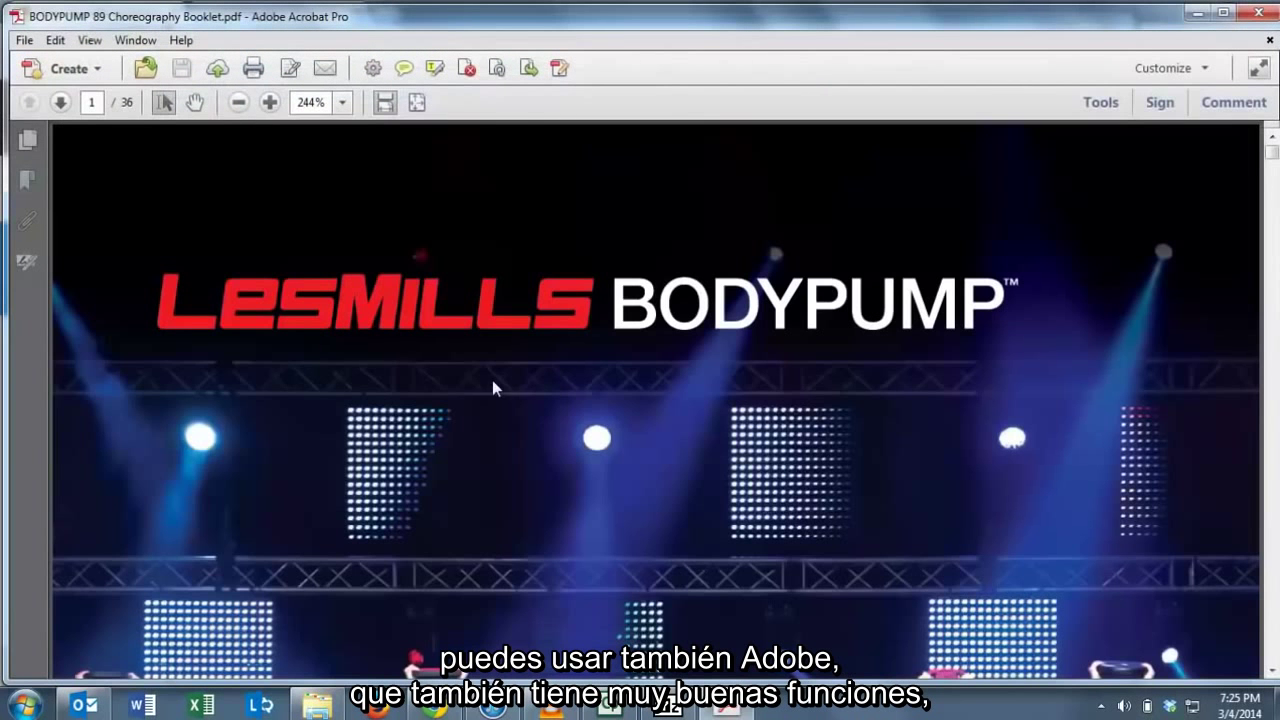
click(268, 103)
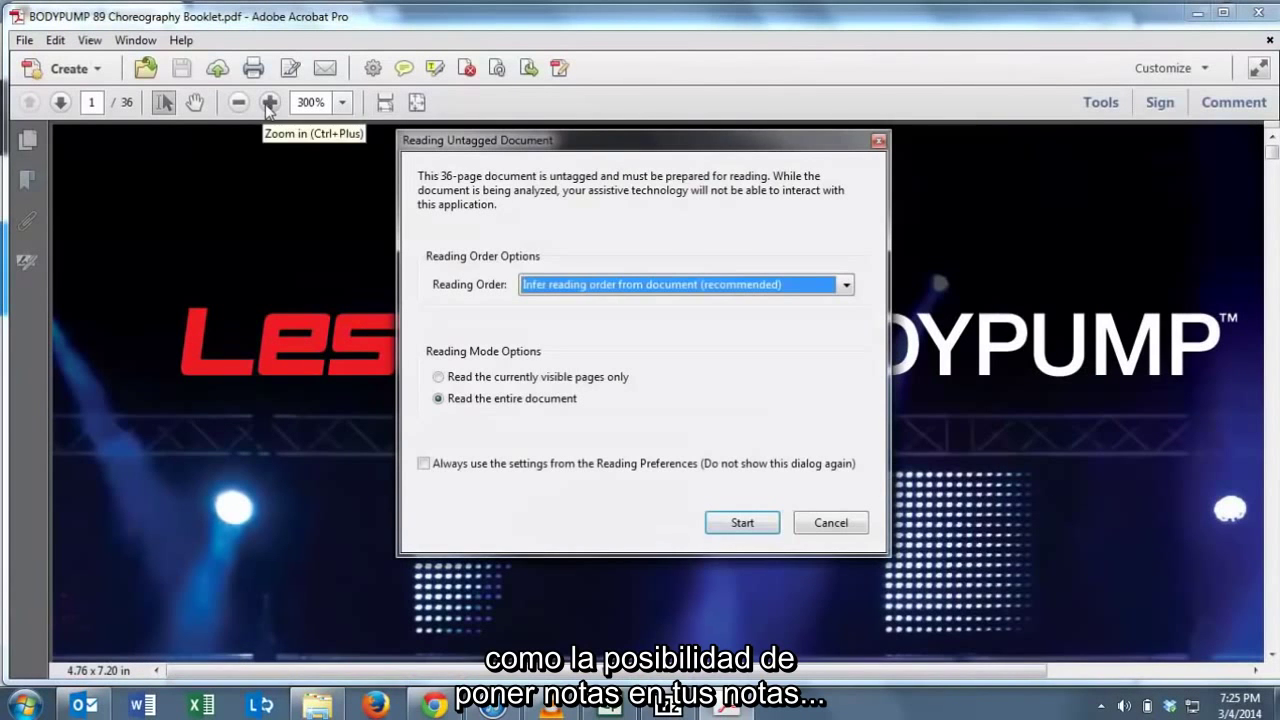
click(830, 526)
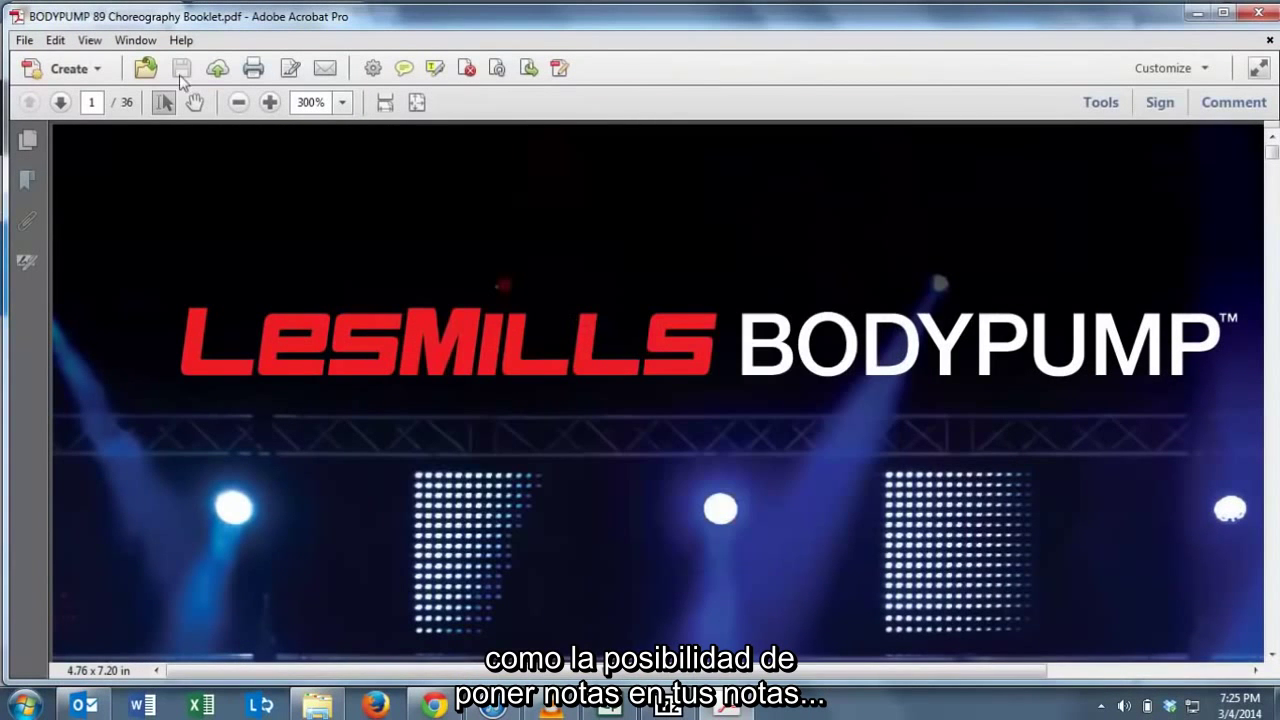
click(268, 103)
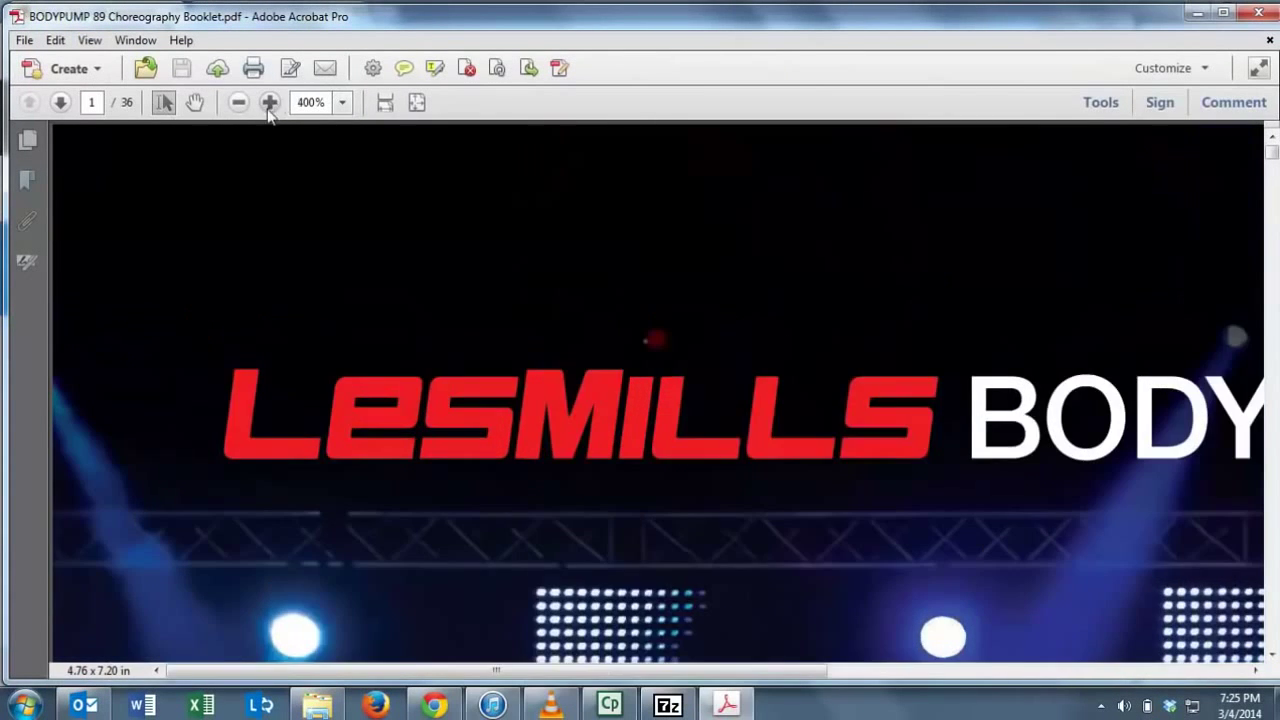
click(268, 103)
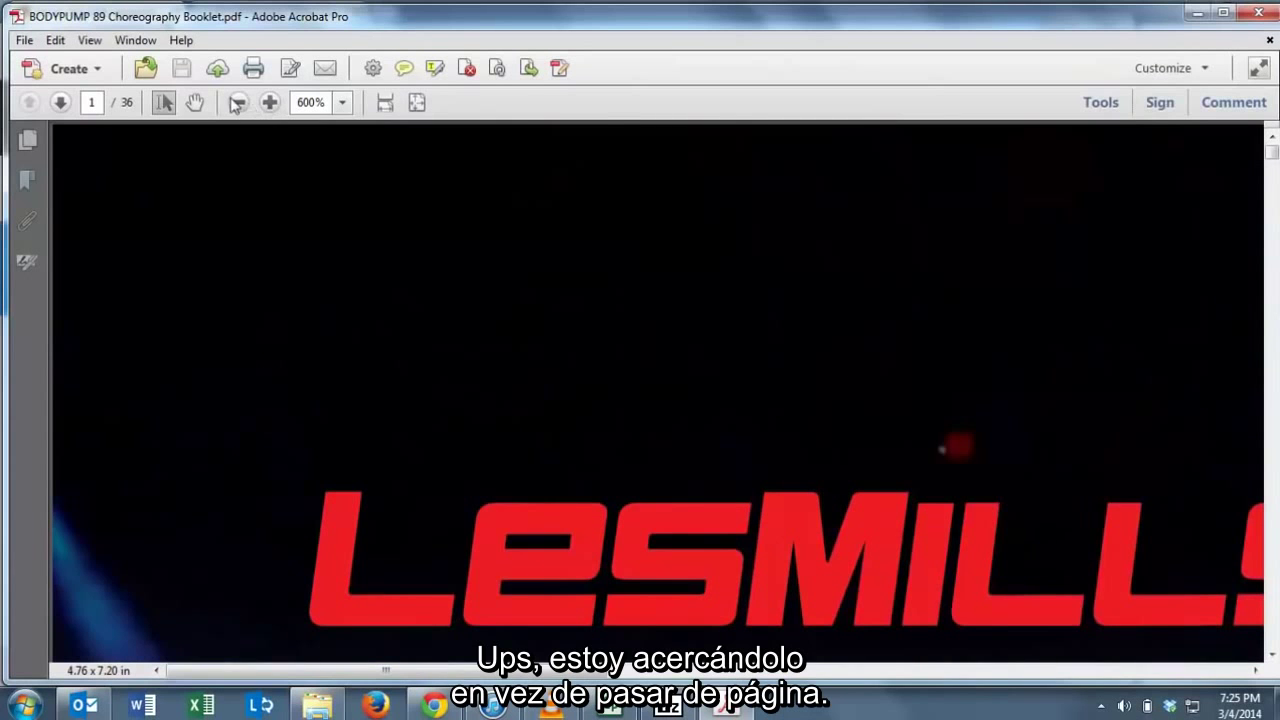
click(237, 103)
click(385, 102)
Go to the contents on page 3 and jump to the 4 BACK choreography on page 16.
click(61, 103)
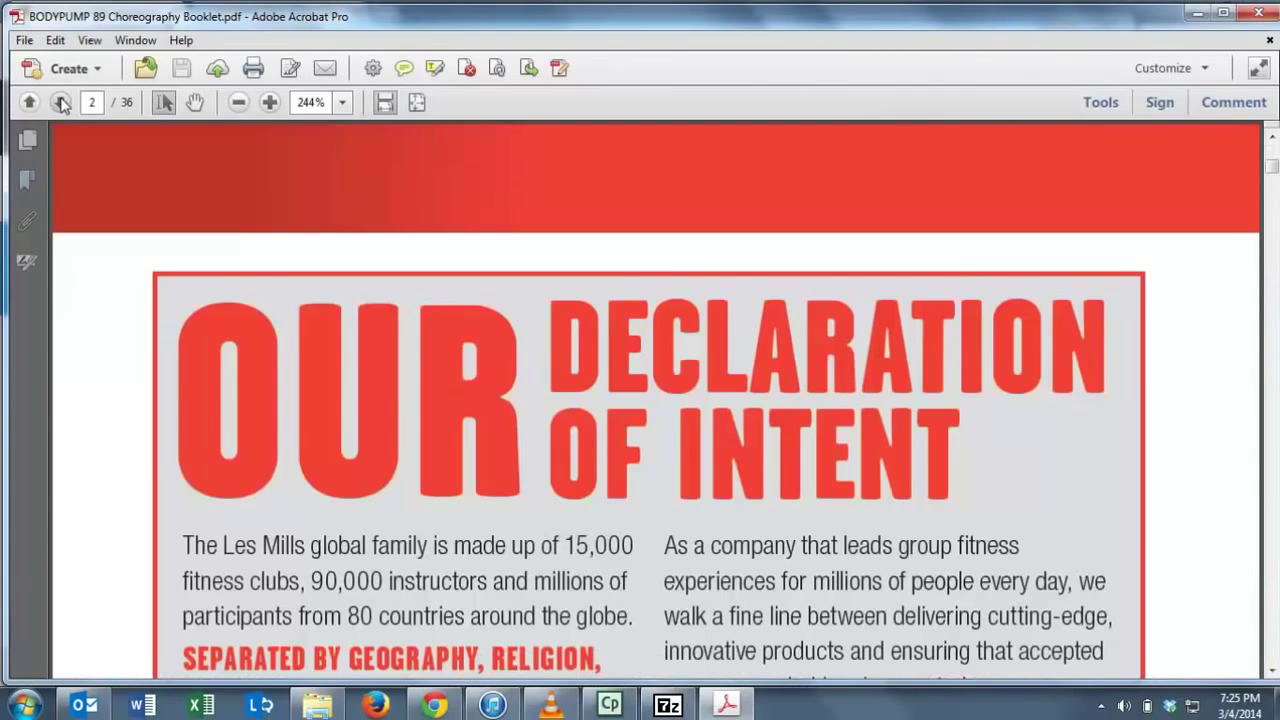
click(61, 103)
scroll(436, 500, down, 8)
click(434, 465)
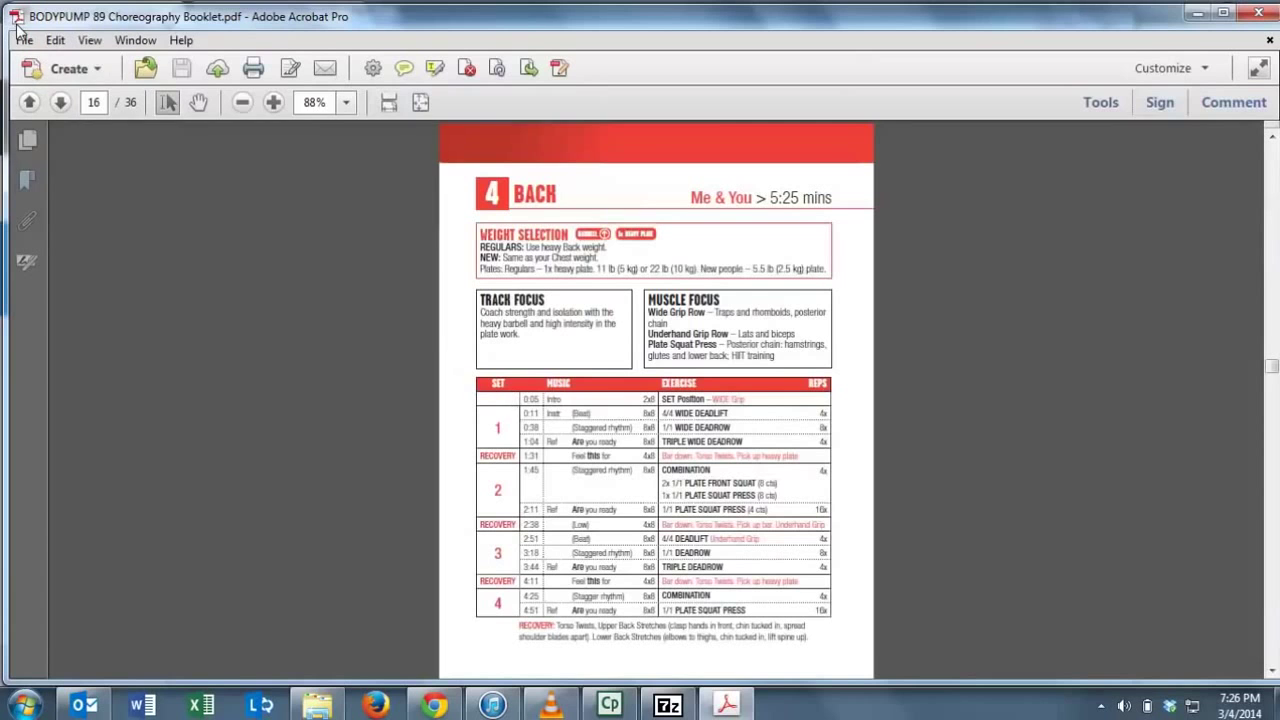
Quit Adobe Acrobat, closing the BodyPump 89 booklet and returning to the Downloads folder.
key(ctrl+q)
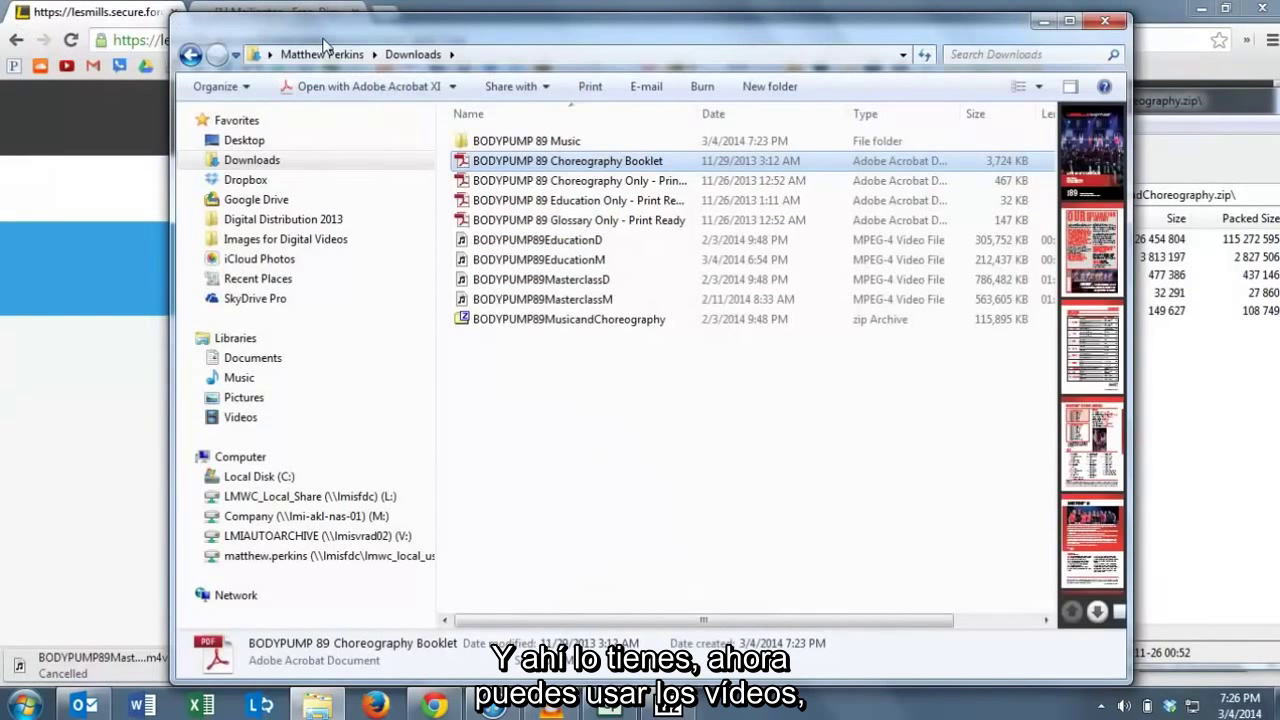